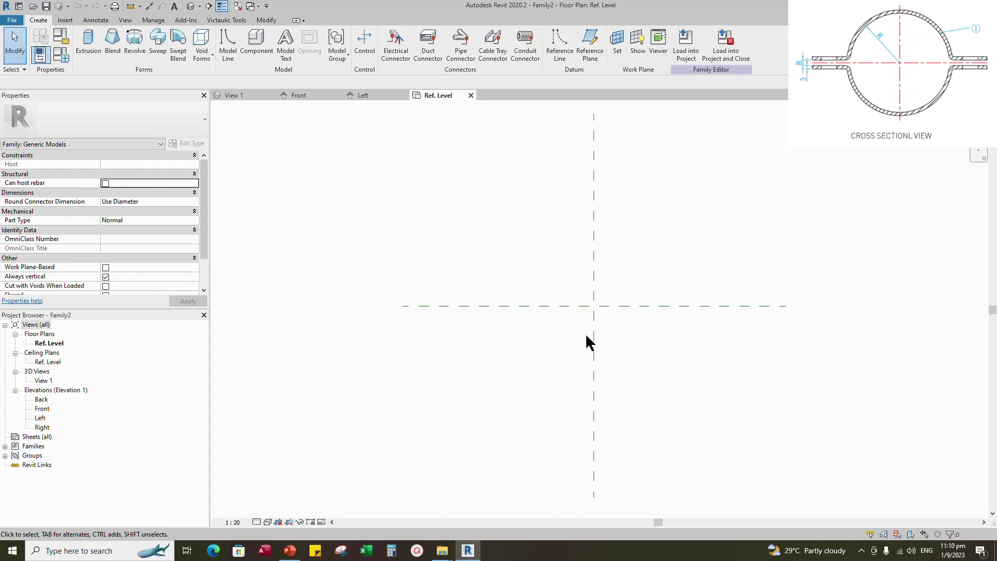
In the front elevation, set the scale to 1:10 and create reference planes offset 32 mm on both sides of the vertical center plane
double_click(42, 408)
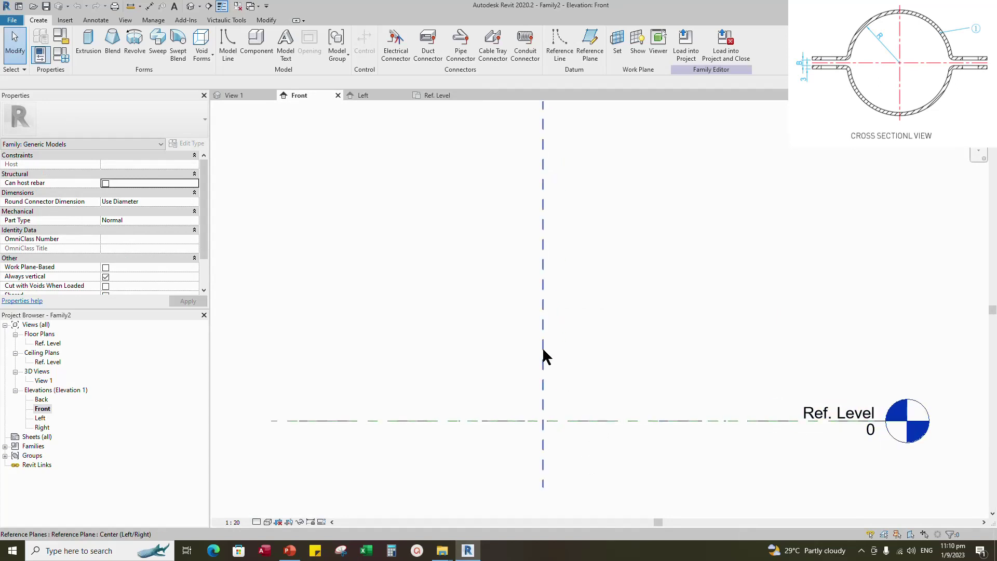
click(543, 346)
click(334, 52)
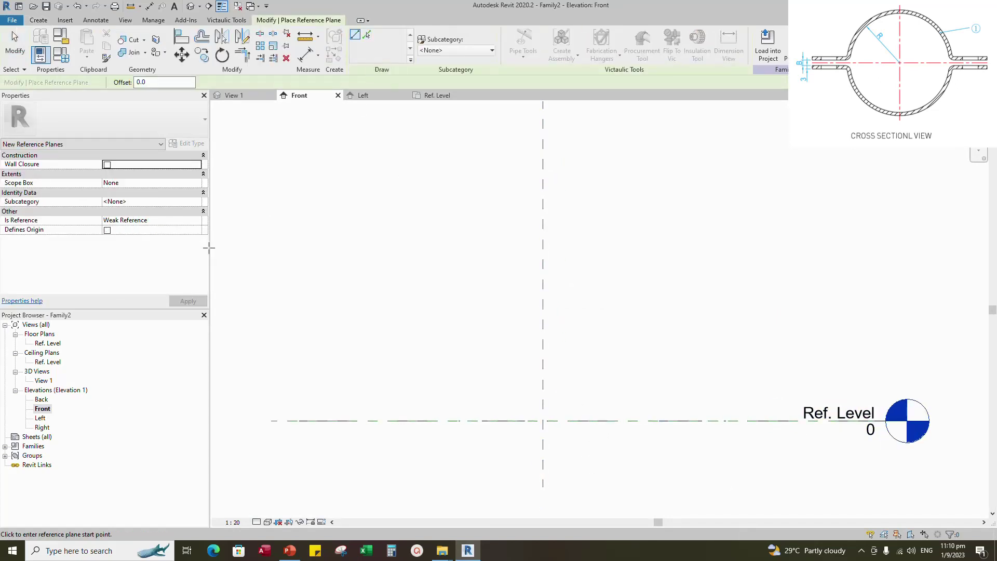
click(367, 35)
click(126, 83)
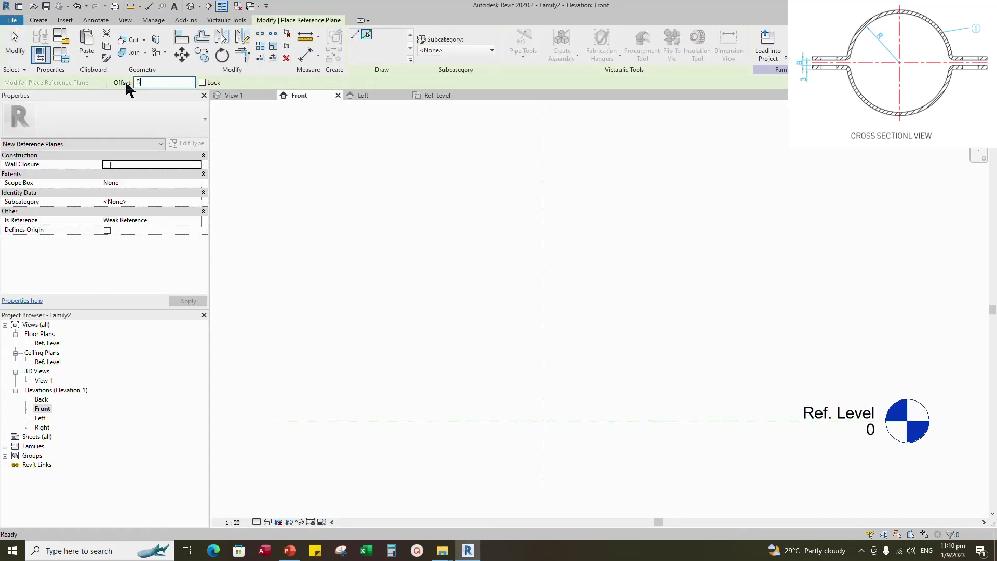
text(32)
key(Return)
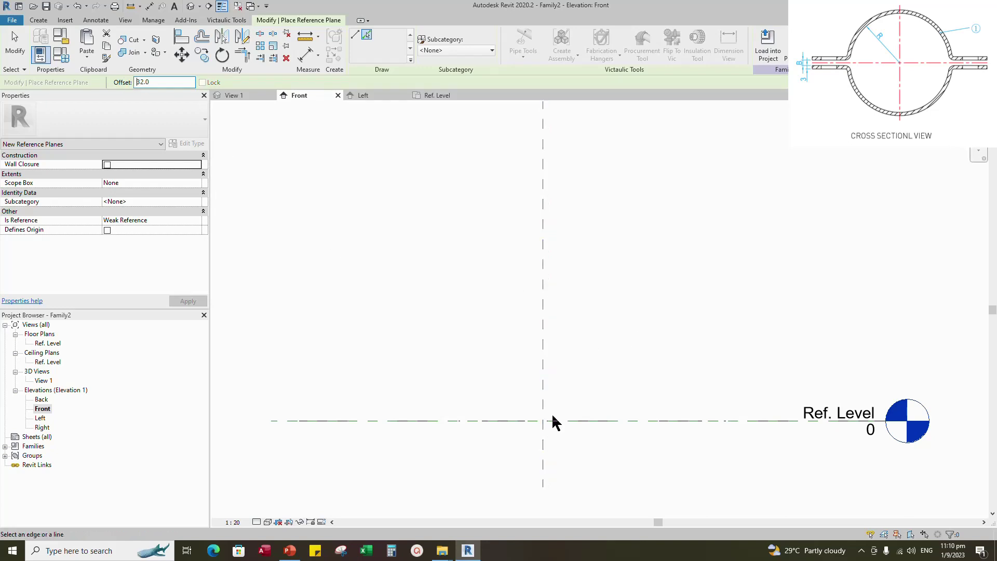
scroll(549, 431, up, 5)
click(234, 523)
click(251, 418)
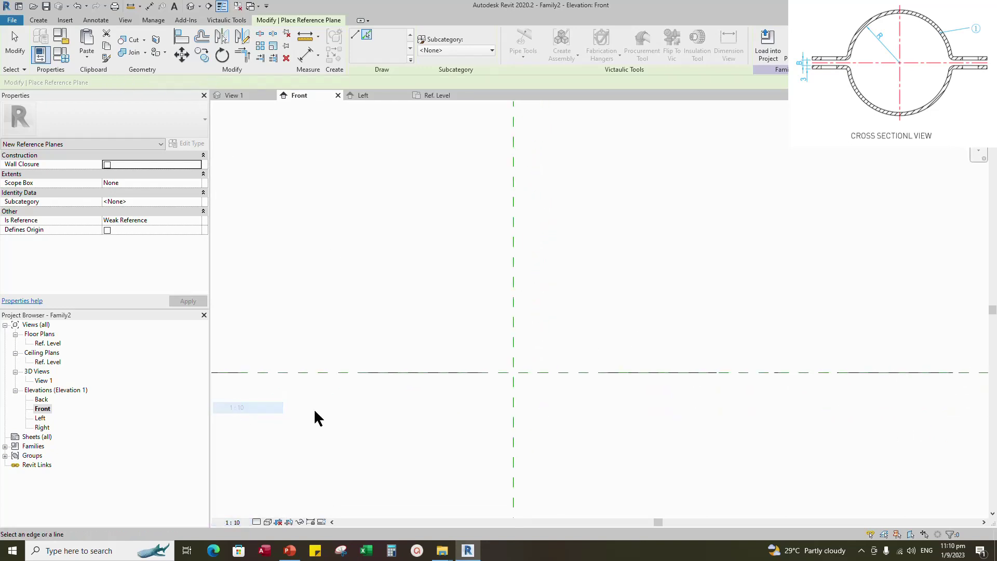
click(516, 322)
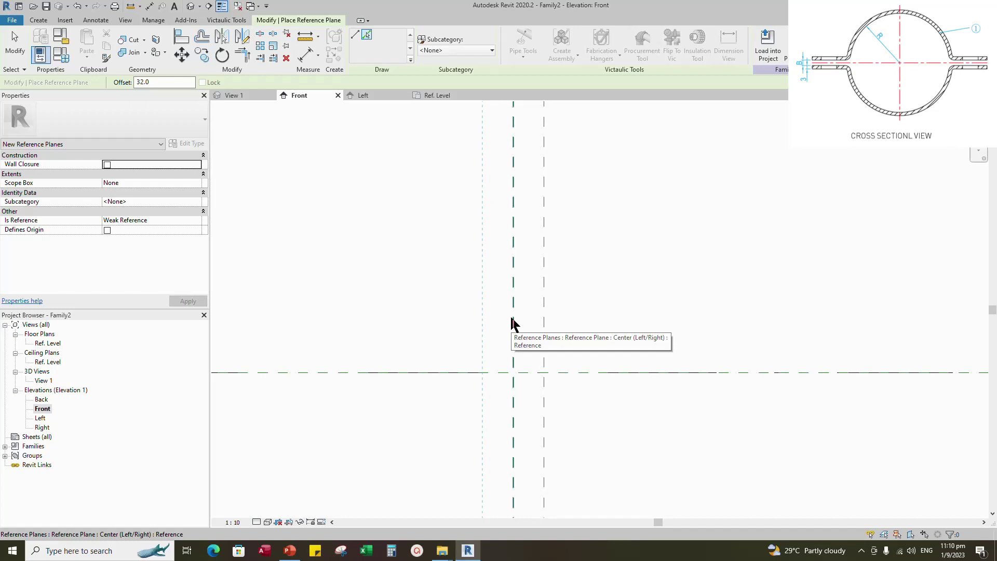
click(512, 316)
Create one more reference plane 30 mm outward from each of the two planes flanking the center
middle_drag(506, 360, 560, 335)
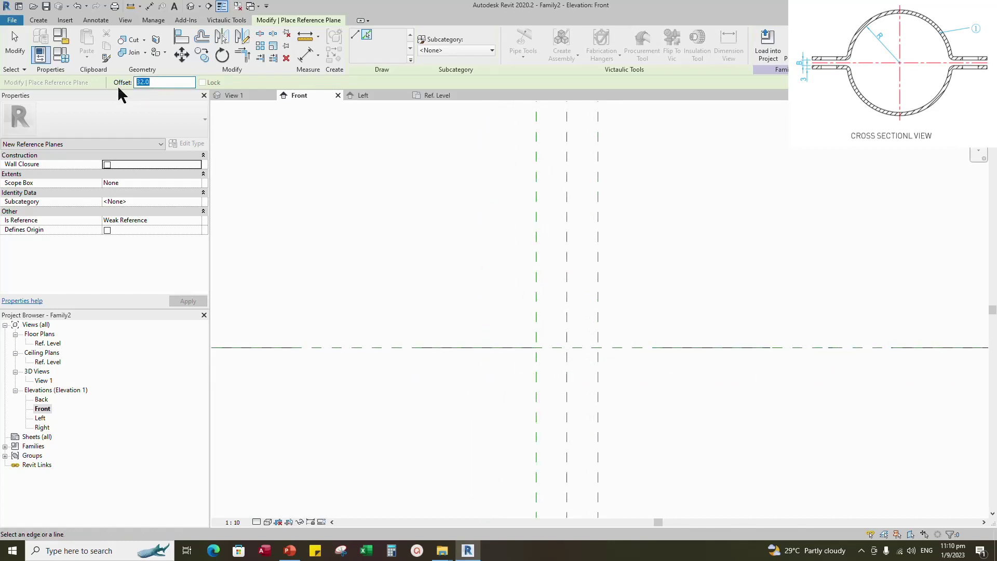
click(535, 270)
click(600, 292)
key(Escape)
Place a continuous aligned dimension across the center plane and the two inner reference planes beside it
scroll(369, 121, down, 2)
click(306, 56)
scroll(541, 134, up, 1)
middle_drag(542, 134, 529, 207)
click(511, 199)
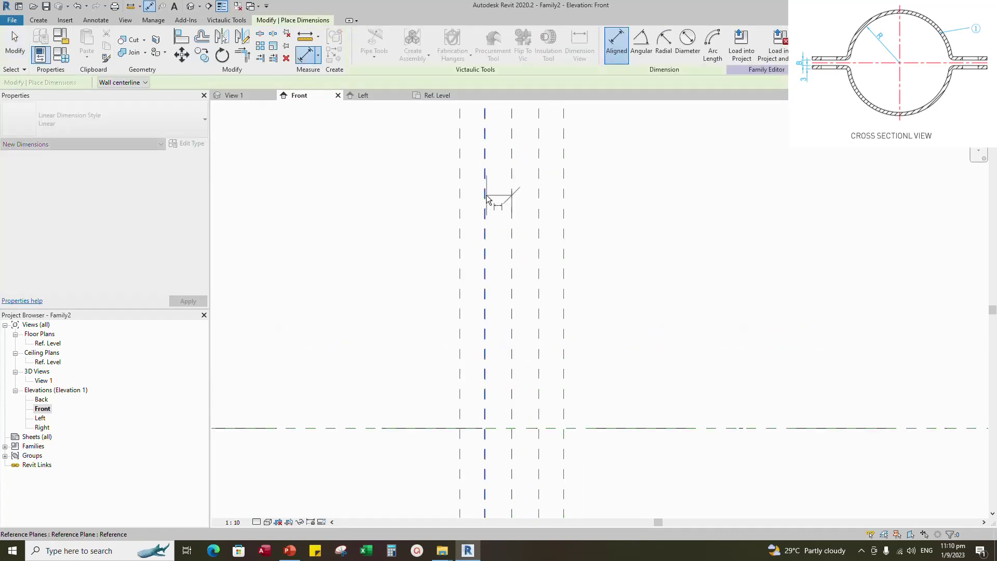
click(486, 194)
click(537, 194)
scroll(620, 192, down, 1)
click(662, 186)
Set the front view scale to 1:2 and make the two segments of the center dimension equal
click(232, 521)
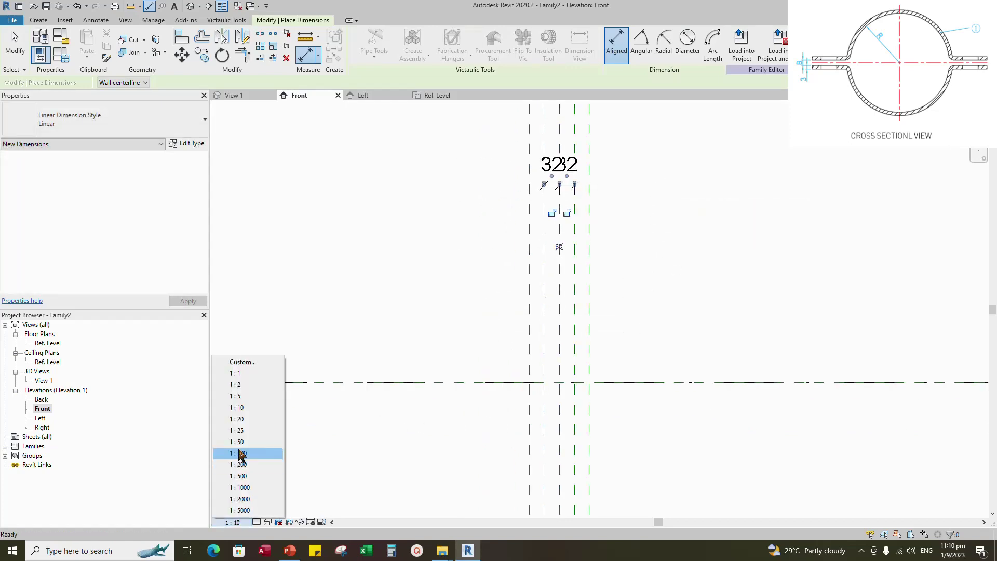
click(240, 384)
scroll(583, 185, up, 2)
key(Escape)
click(559, 184)
click(547, 203)
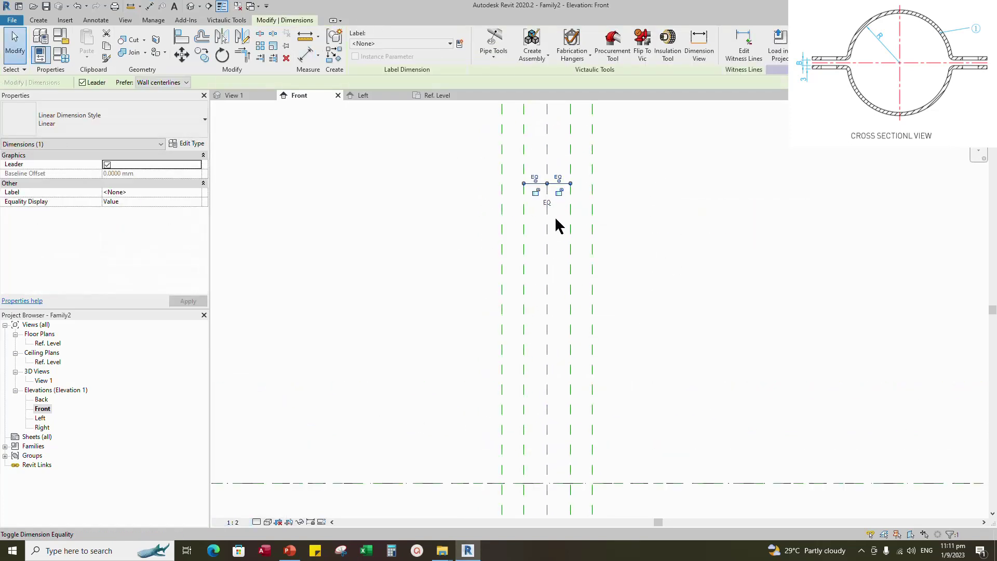
Place an overall aligned dimension between the two inner reference planes, above the equality dimension
scroll(554, 226, down, 1)
click(306, 55)
click(530, 142)
click(566, 145)
click(605, 164)
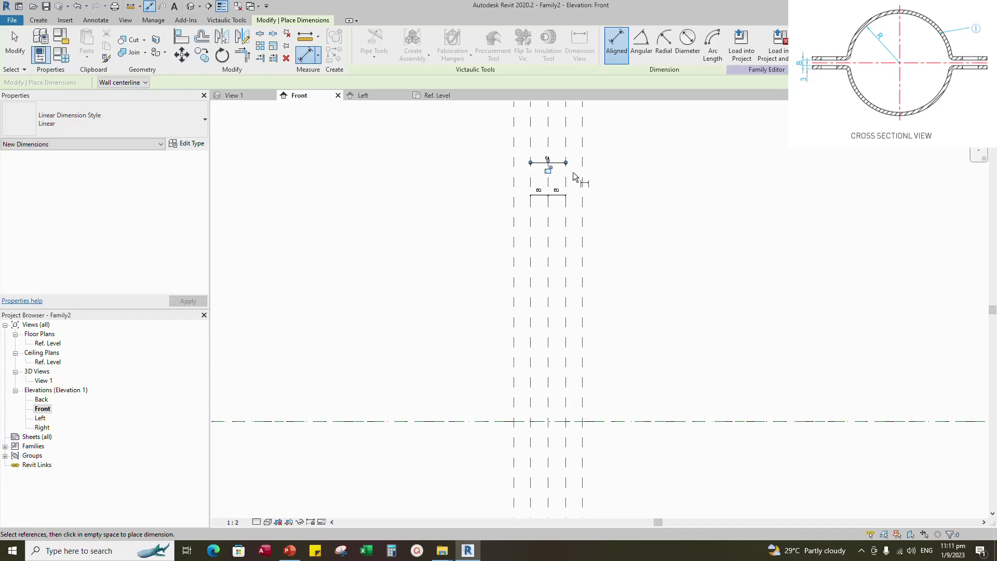
click(573, 176)
key(Escape)
key(Escape)
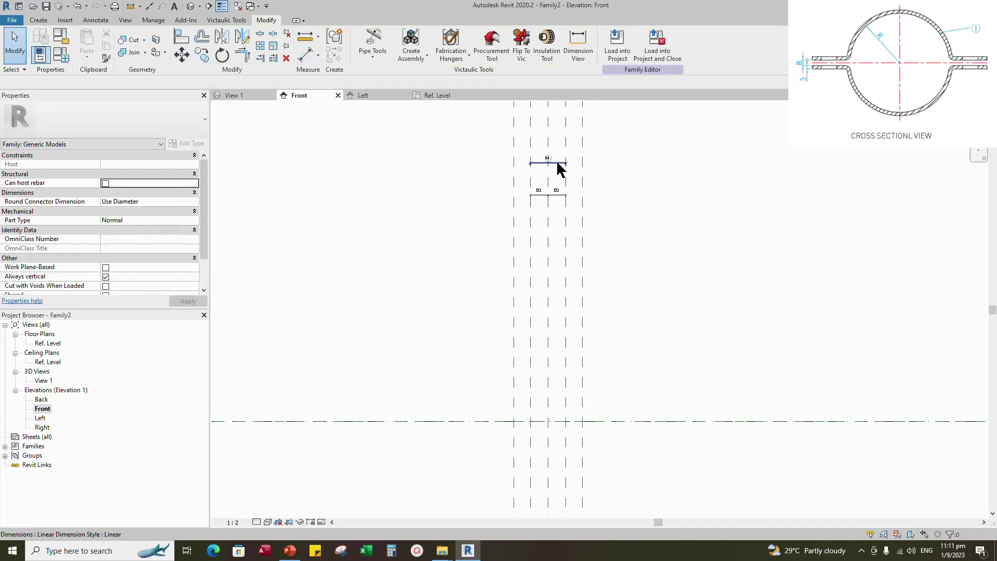
Label the overall dimension between the inner planes with a new instance parameter named Clamp Diameter
click(556, 162)
click(459, 43)
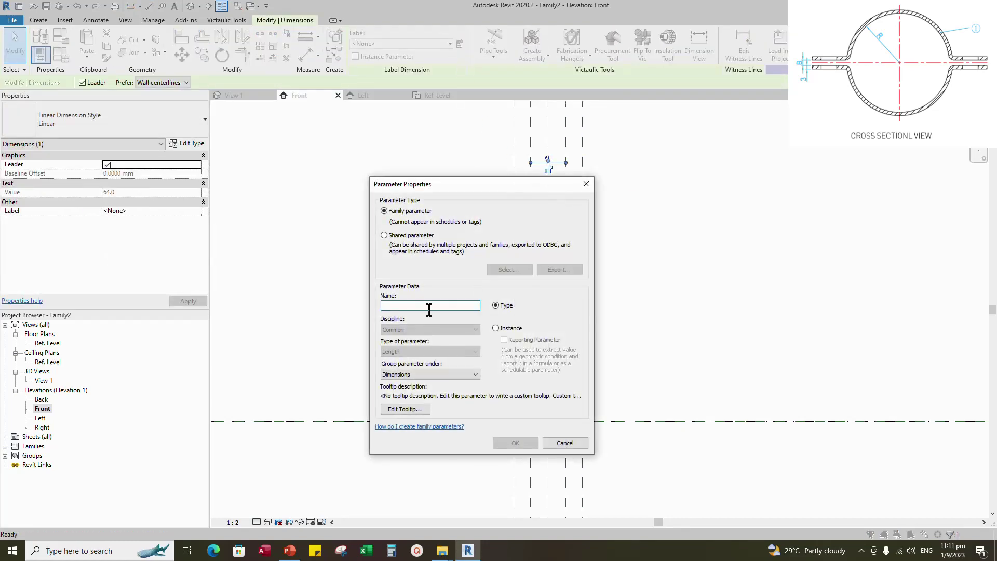
key(BackSpace)
text(Clamp Diameter)
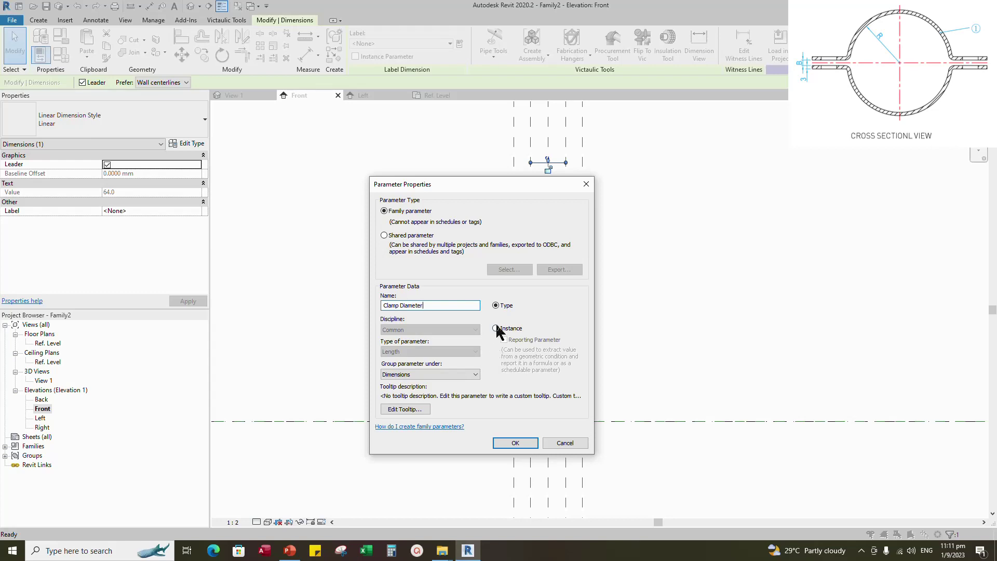
click(496, 328)
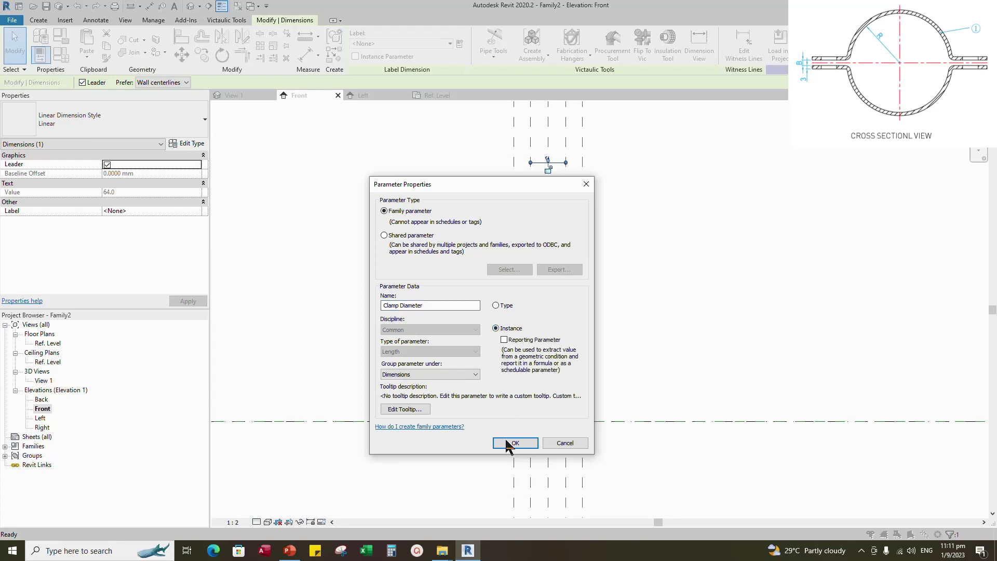
click(529, 445)
click(625, 290)
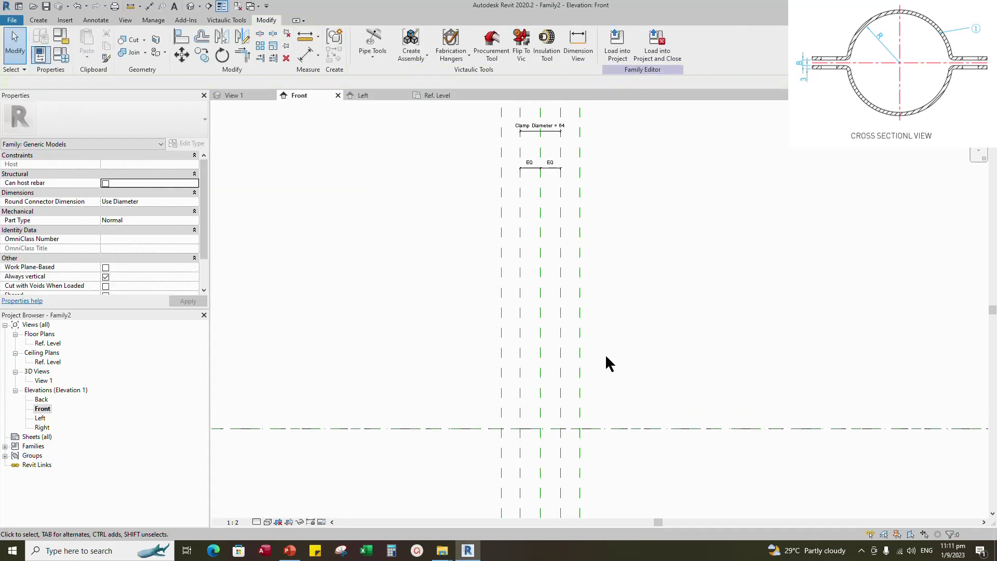
Dimension the gap between the inner and outer reference planes on each side of the center
click(307, 55)
click(584, 275)
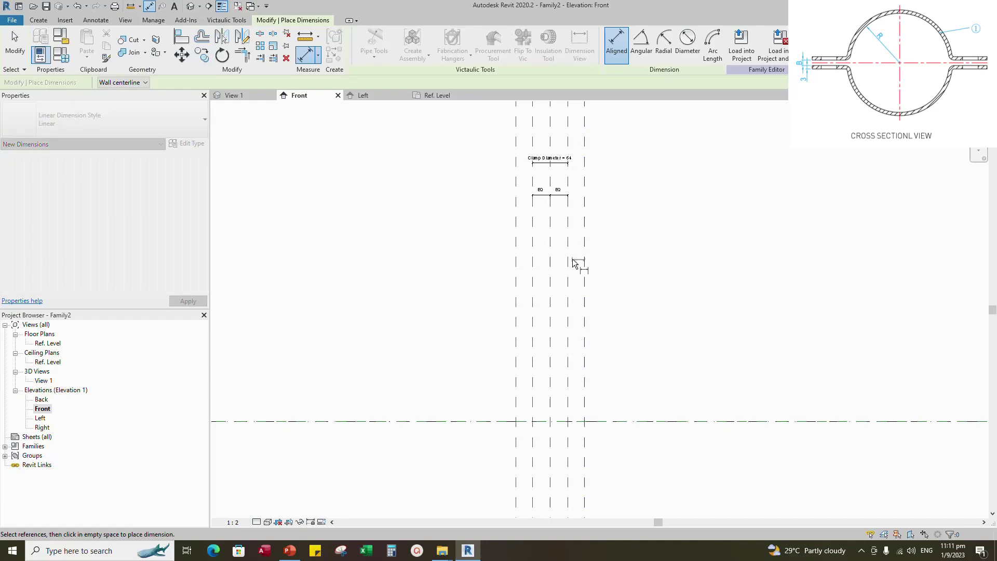
click(568, 254)
click(560, 248)
click(532, 248)
click(516, 247)
click(602, 244)
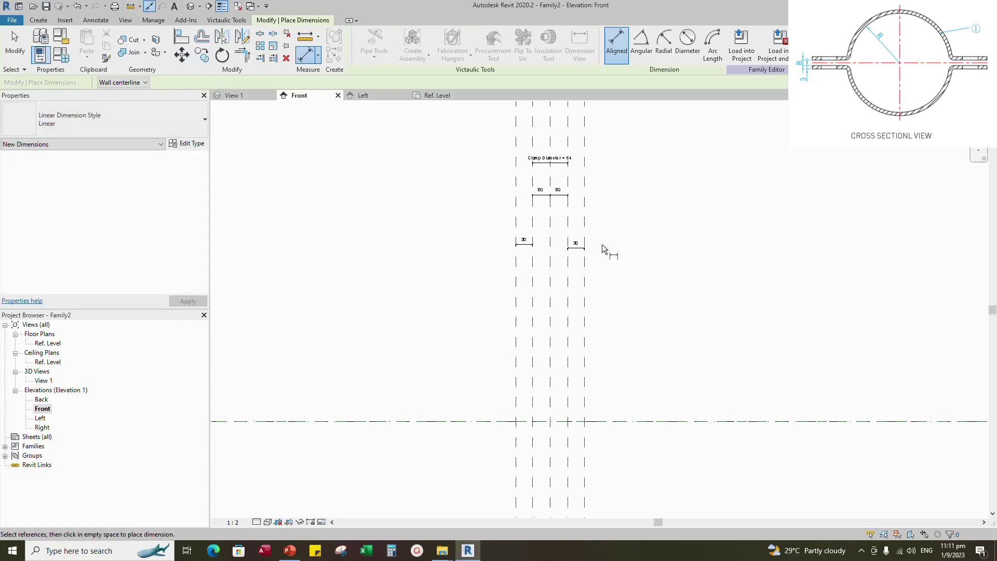
key(Escape)
key(Escape)
Label both outer gap dimensions with a new shared-by-both instance family parameter named Side Length
scroll(573, 237, up, 2)
click(578, 245)
ctrl+click(505, 251)
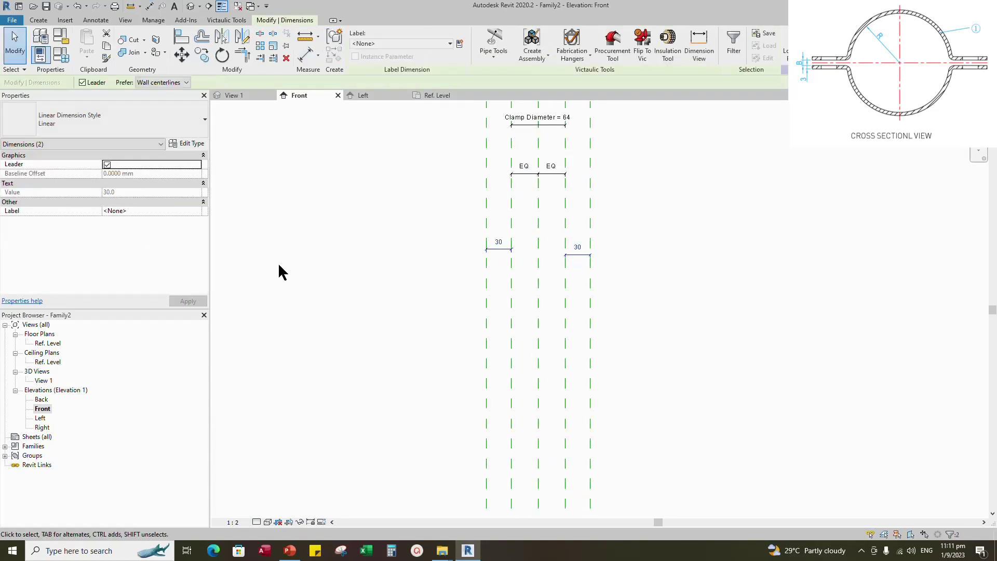
click(460, 44)
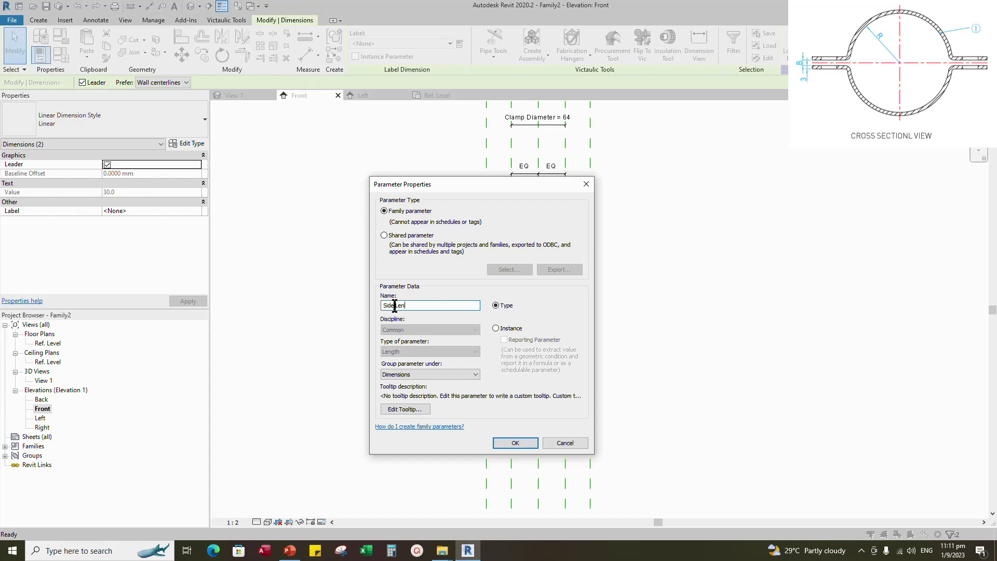
click(496, 328)
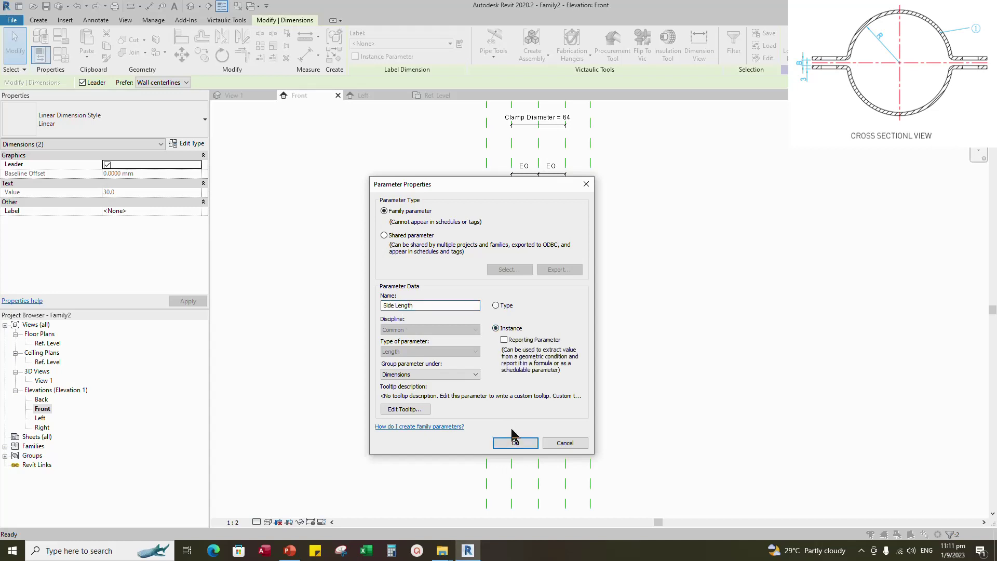
click(515, 443)
scroll(514, 441, down, 1)
middle_drag(514, 441, 502, 367)
click(244, 307)
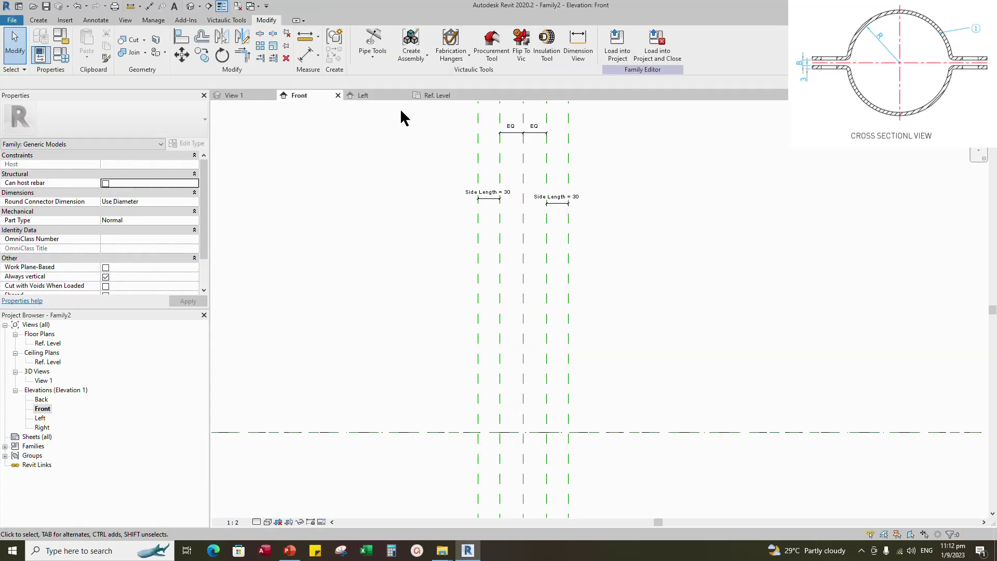
In the left elevation, create reference planes offset 25 mm on both sides of the Center (Front/Back) plane
click(374, 95)
scroll(529, 336, up, 2)
click(525, 337)
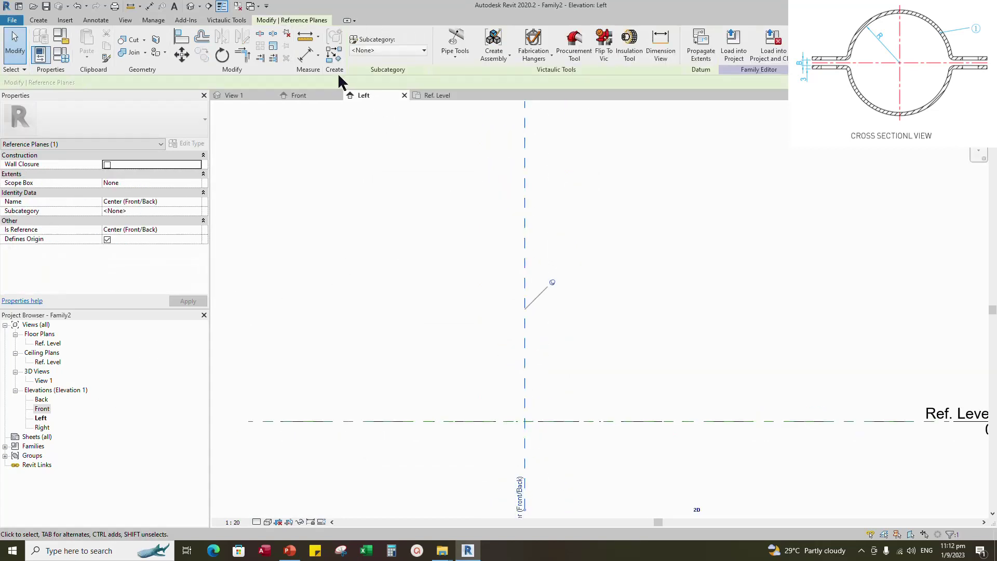
click(333, 54)
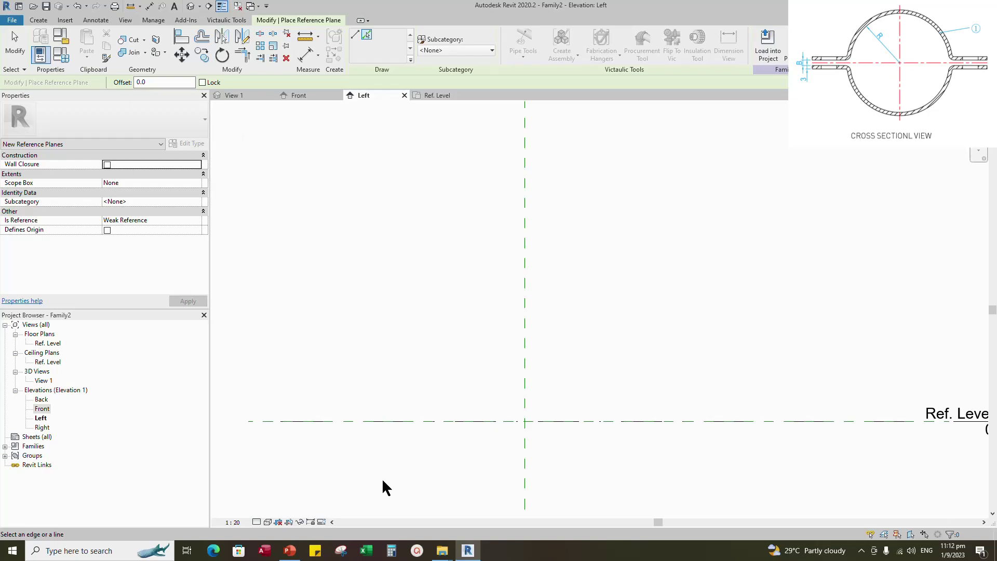
click(138, 83)
text(25)
click(526, 237)
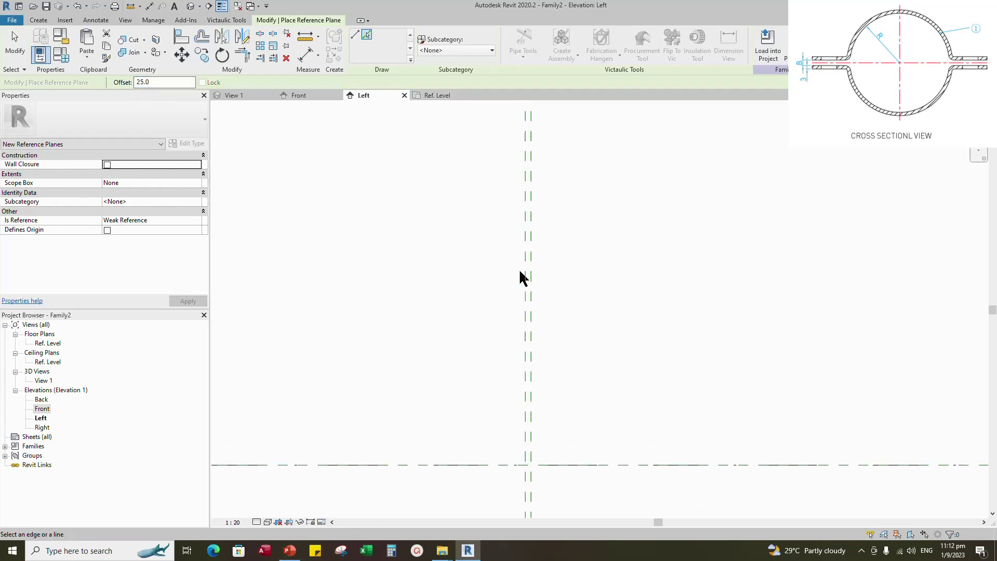
click(523, 269)
Set the left view scale to 1:2 and dimension the three vertical reference planes with equal spacing
click(306, 55)
scroll(499, 172, up, 1)
click(232, 522)
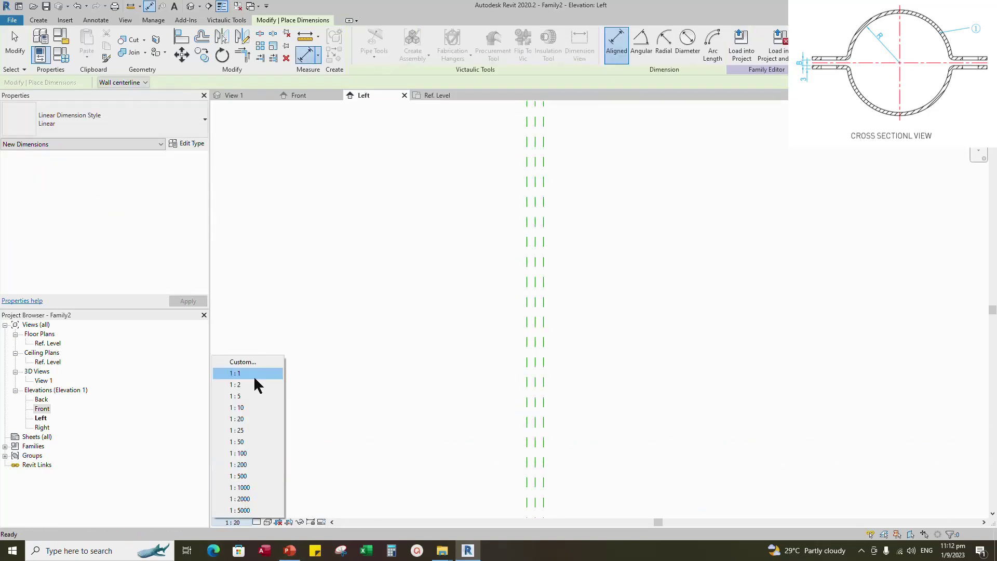
click(242, 386)
scroll(548, 266, up, 1)
click(542, 259)
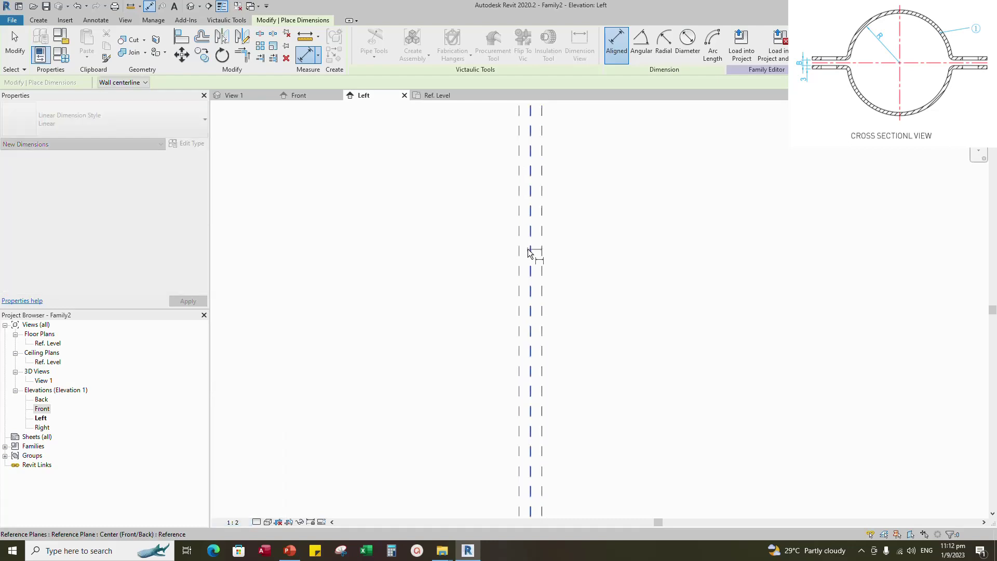
click(531, 253)
click(521, 254)
click(494, 256)
scroll(537, 253, up, 2)
click(528, 240)
Place an overall aligned dimension between the two outer reference planes in the left elevation
click(511, 214)
click(544, 221)
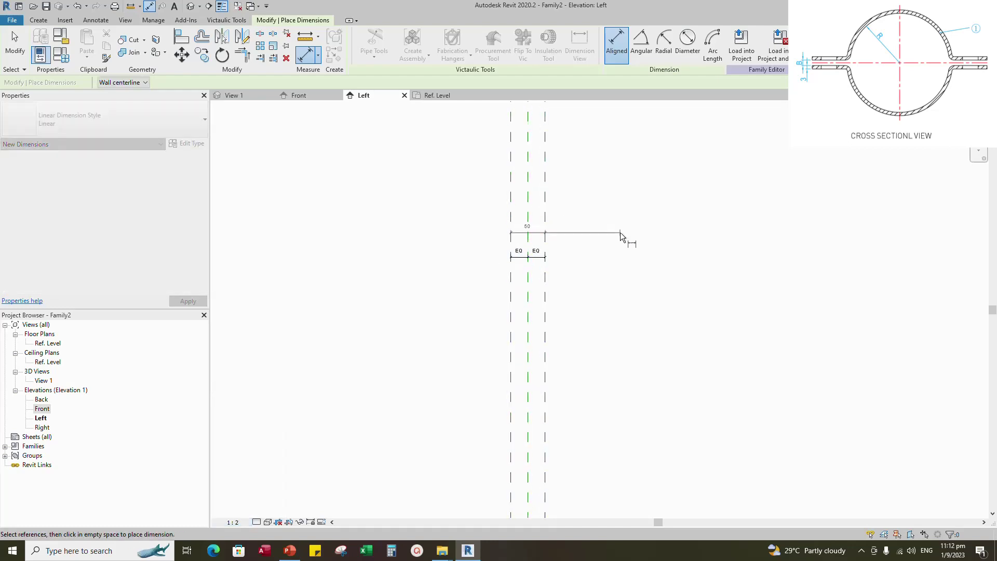
click(623, 232)
key(Escape)
key(Escape)
Label the overall dimension in the left elevation with a new instance parameter named Clamp Width
click(540, 232)
click(459, 43)
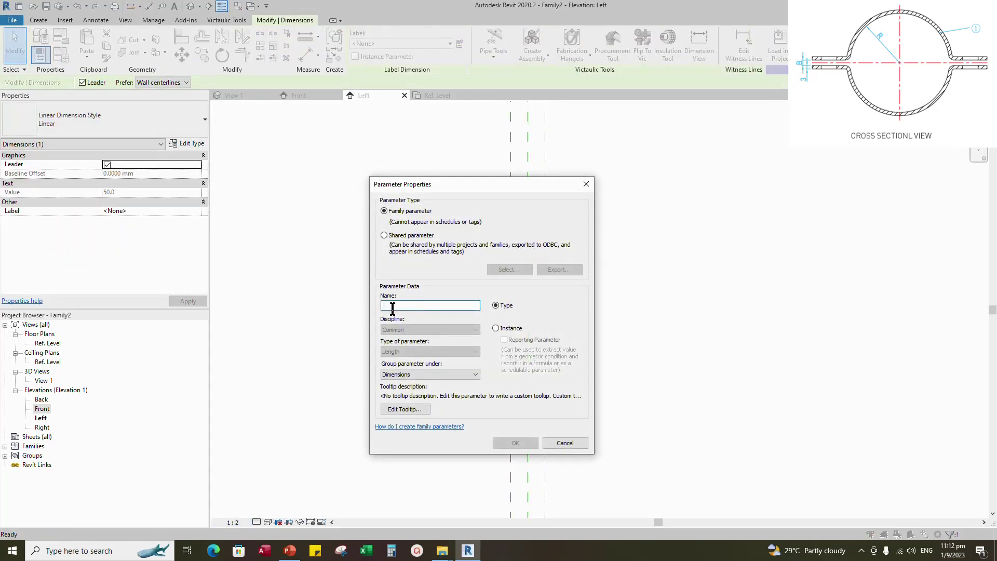
text(Clamp Width)
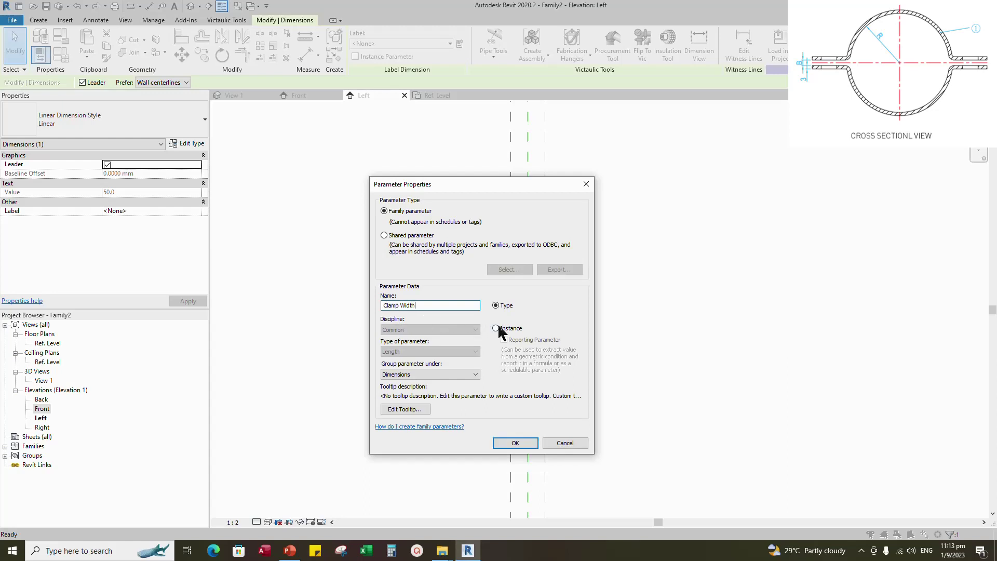
click(496, 328)
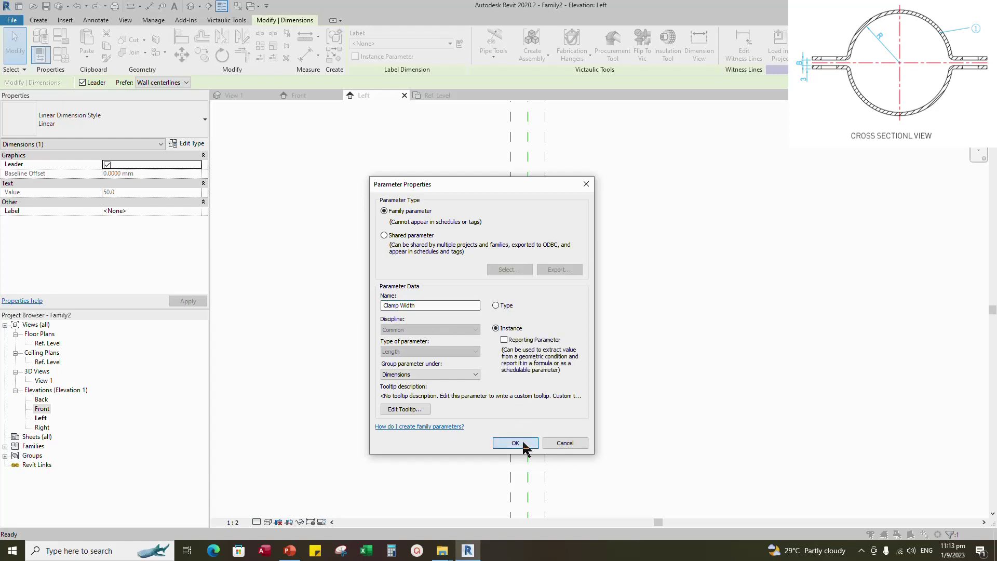
click(515, 443)
click(547, 201)
scroll(571, 259, down, 4)
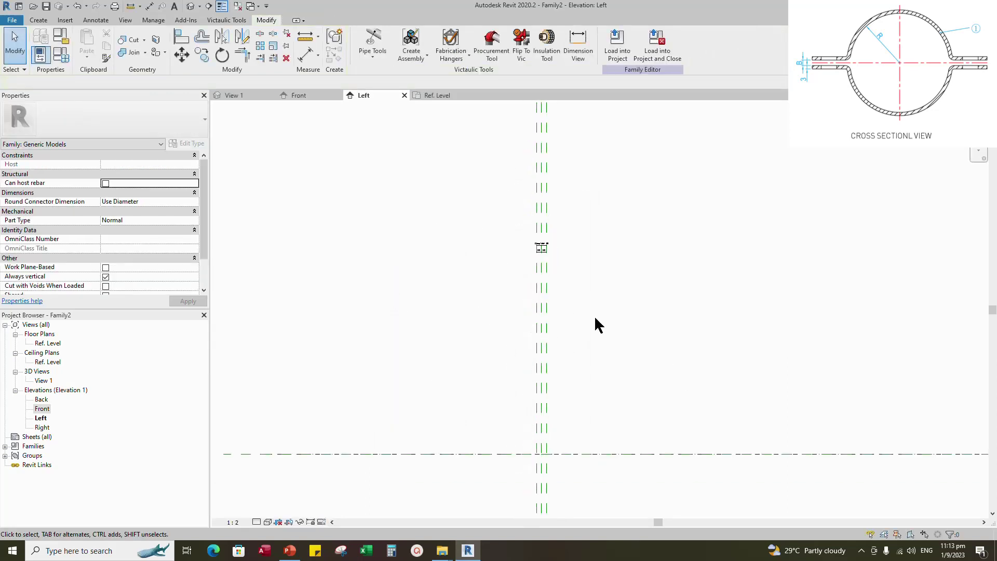
Start a sweep path in the front elevation and sketch a 180° center-ends arc of 32 mm radius between the clamp diameter reference planes
click(299, 95)
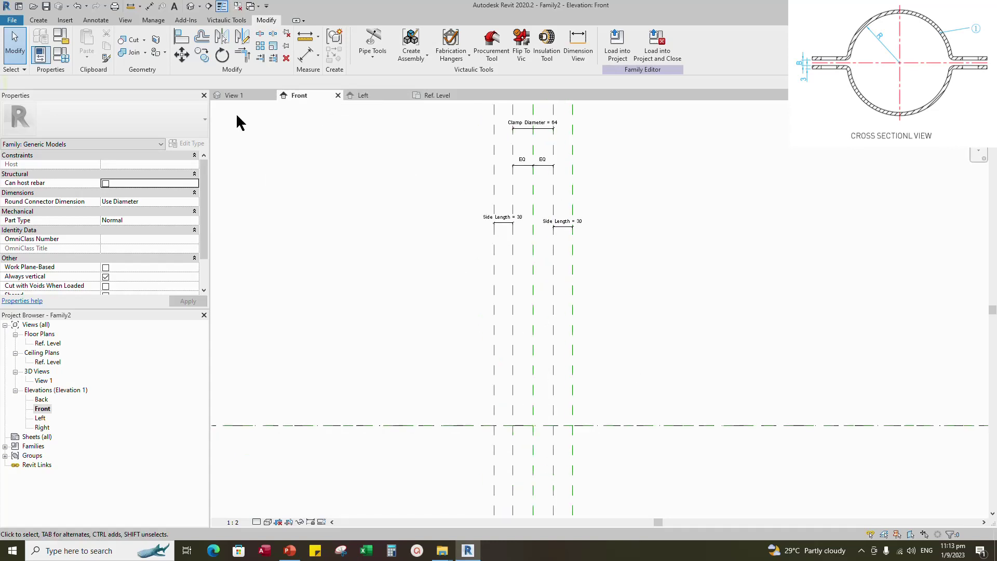
click(39, 21)
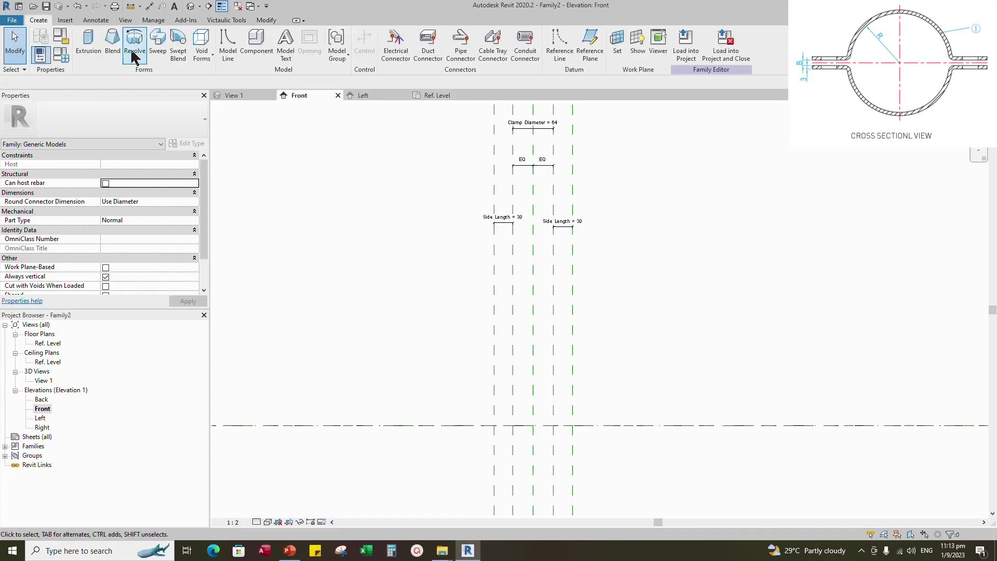
click(161, 42)
click(719, 37)
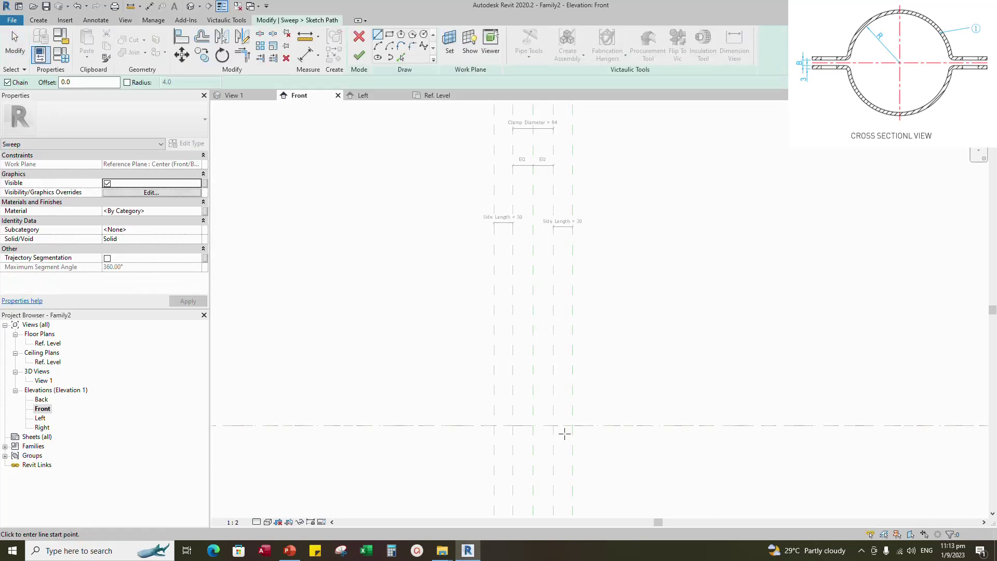
scroll(540, 429, up, 4)
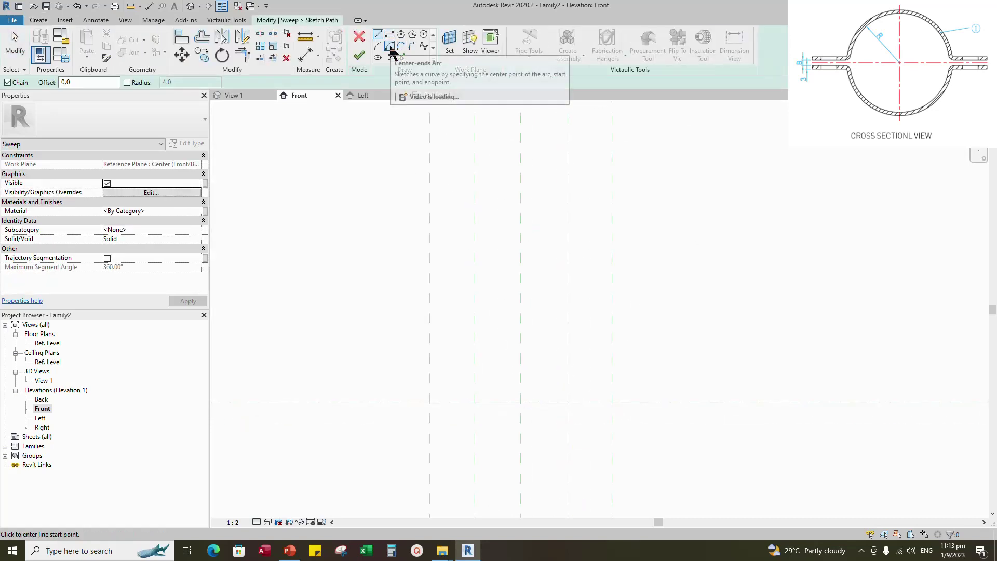
click(389, 47)
click(520, 402)
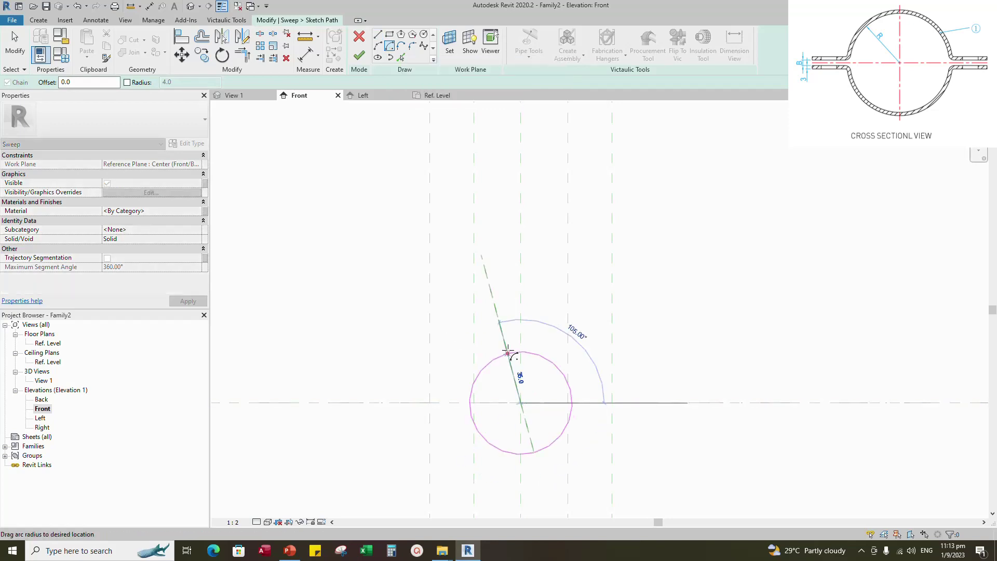
click(473, 402)
click(568, 401)
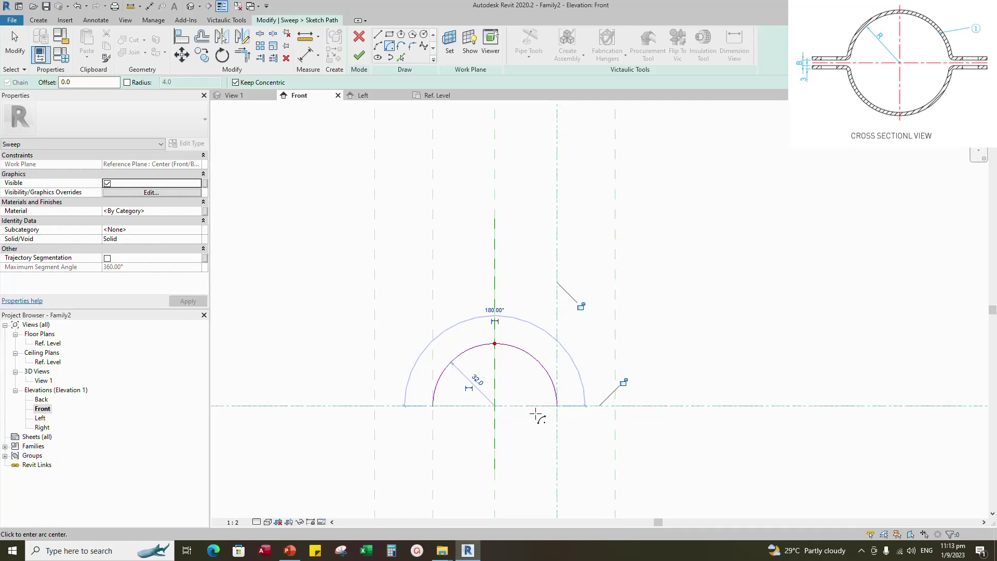
Make the arc's radius dimension permanent and label it with a new instance parameter named Clamp Radius
scroll(472, 405, up, 2)
click(470, 382)
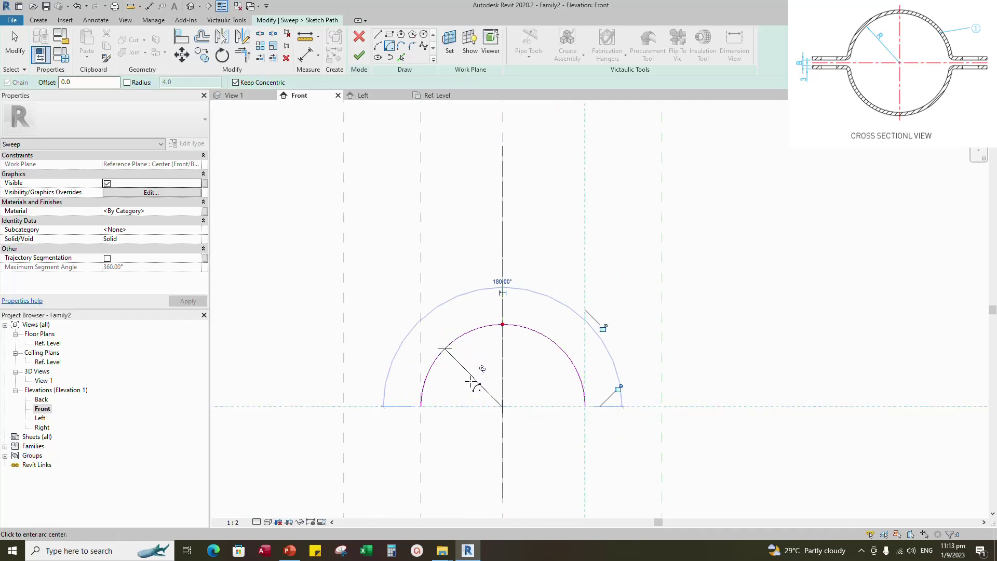
key(Escape)
click(486, 392)
middle_drag(486, 393, 506, 341)
scroll(508, 336, down, 1)
click(459, 43)
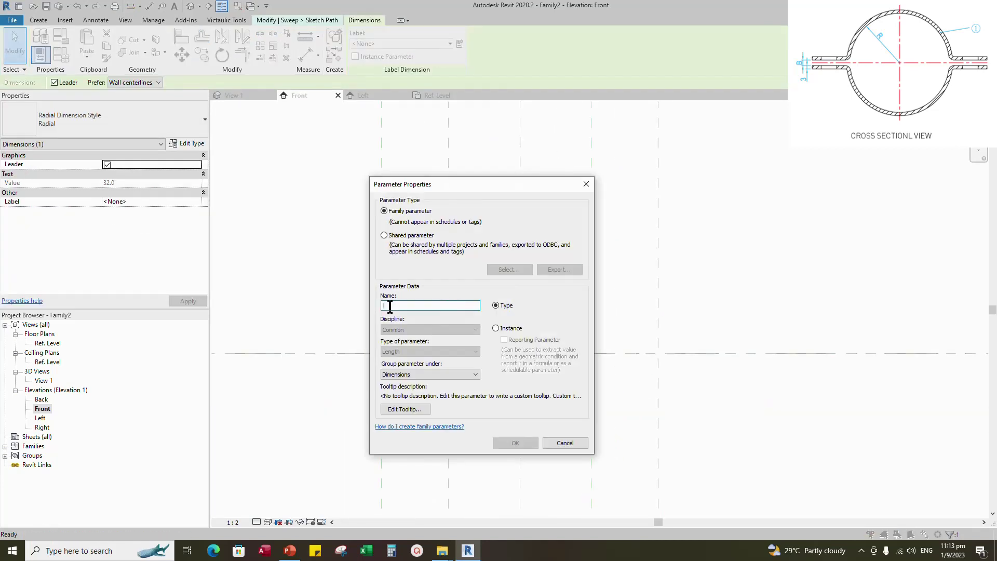
text(Clamp Radius)
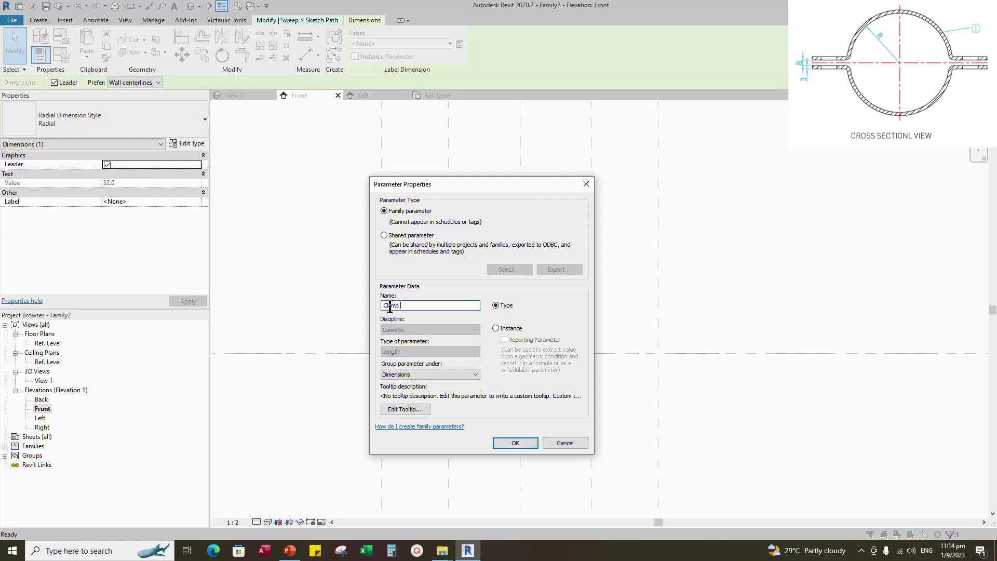
click(495, 328)
click(512, 442)
click(551, 403)
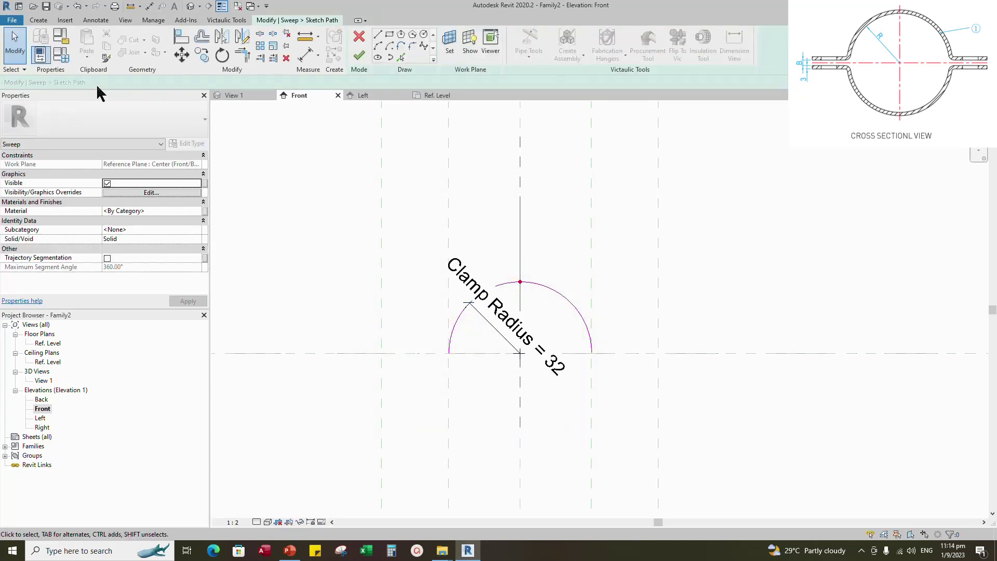
Give the Clamp Radius parameter a formula that makes it half of Clamp Diameter
click(61, 56)
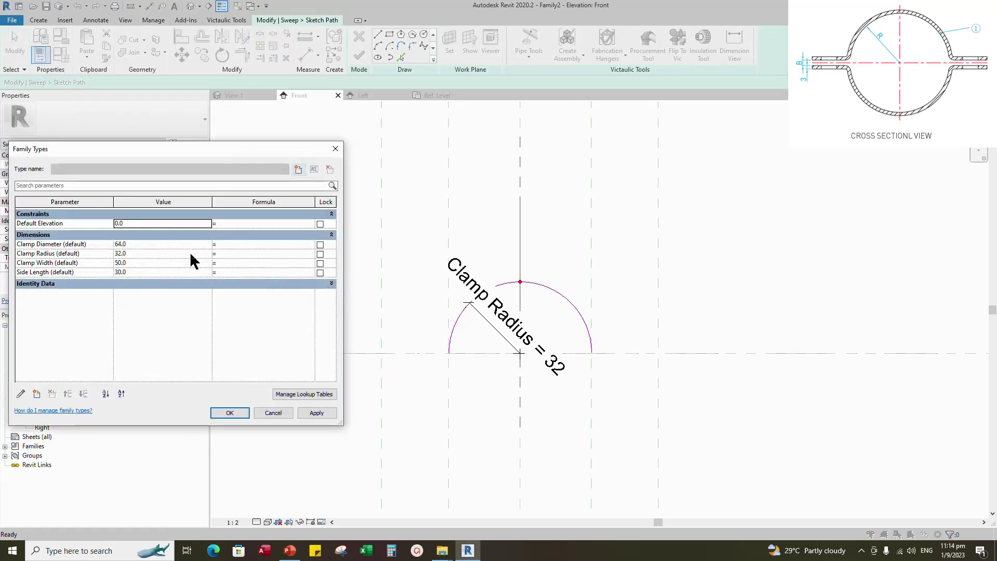
click(224, 253)
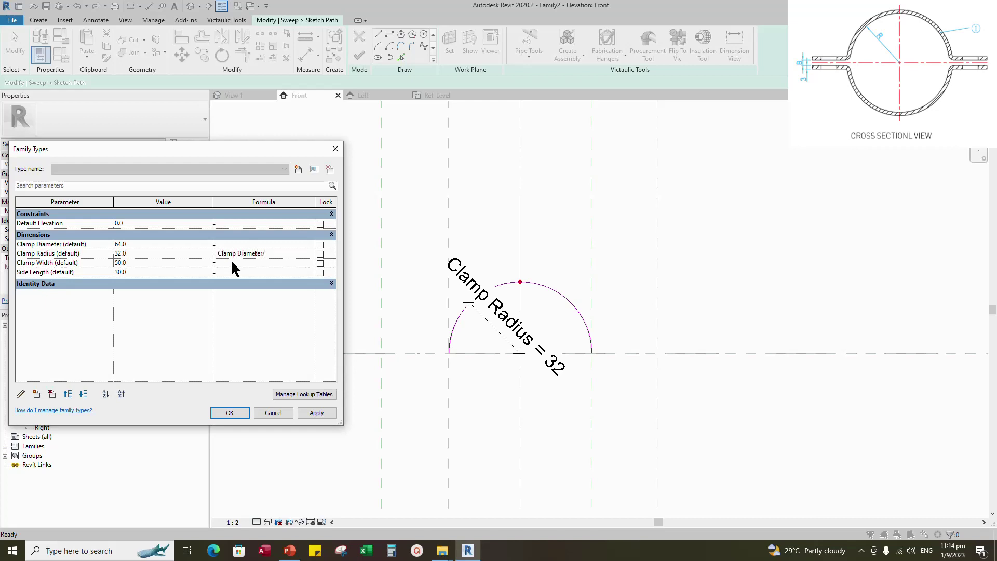
click(316, 413)
click(231, 412)
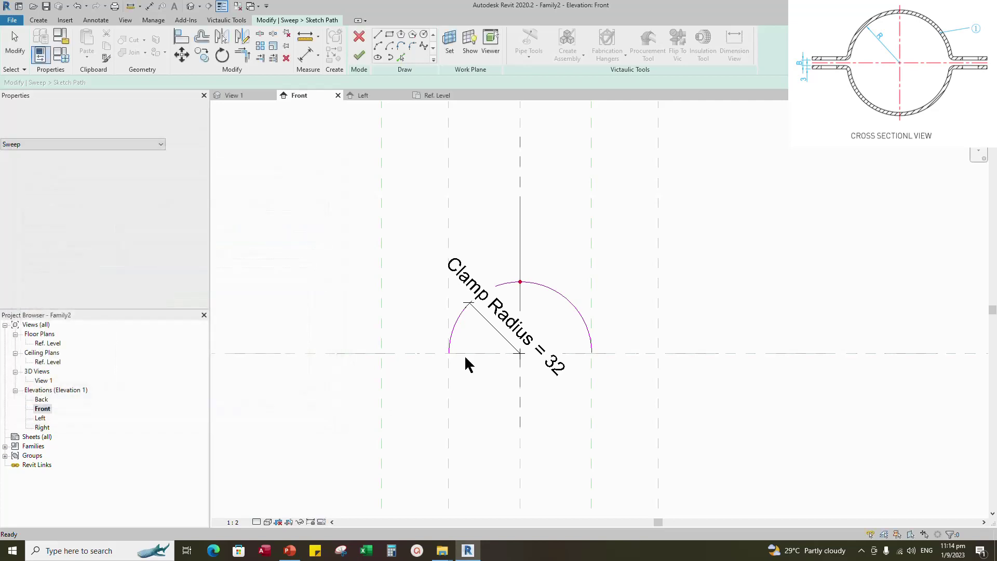
Sketch horizontal 30 mm path lines connecting both ends of the arc to the outer side-length reference planes
click(379, 39)
scroll(374, 378, up, 3)
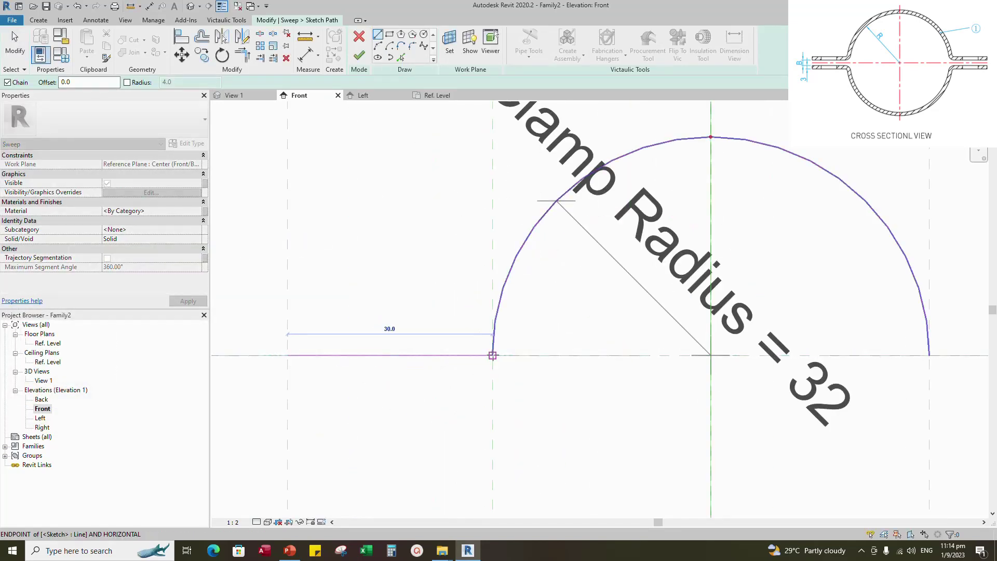
click(485, 355)
key(Escape)
scroll(427, 368, down, 2)
key(Escape)
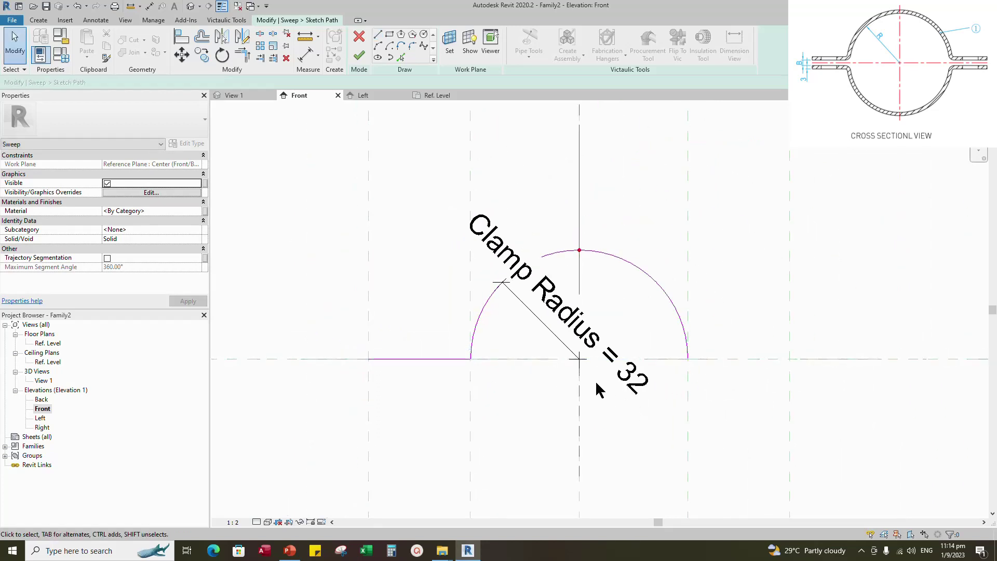
key(l)
key(i)
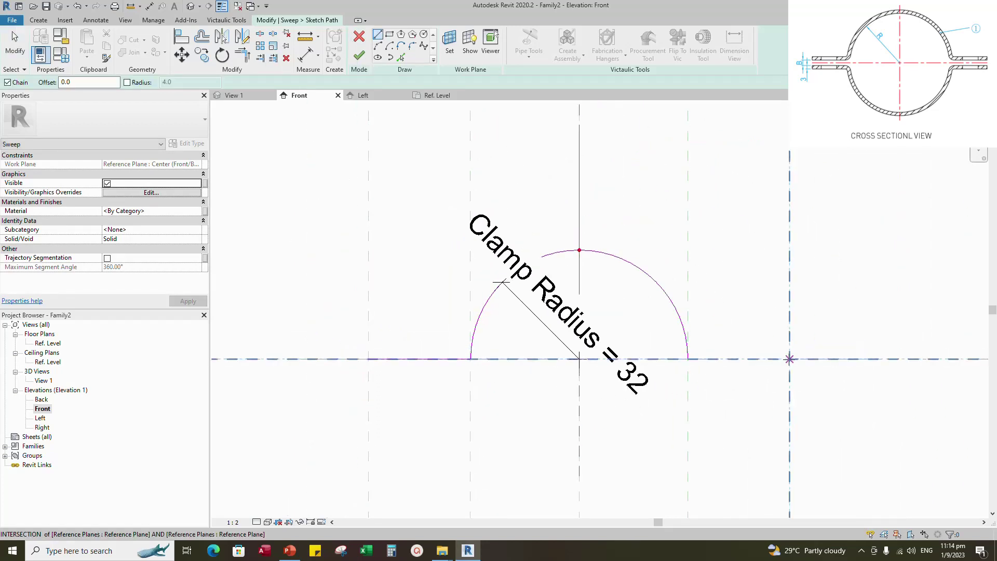
key(Escape)
Align the outer ends of both horizontal path lines to the outer reference planes and lock them
key(a)
key(l)
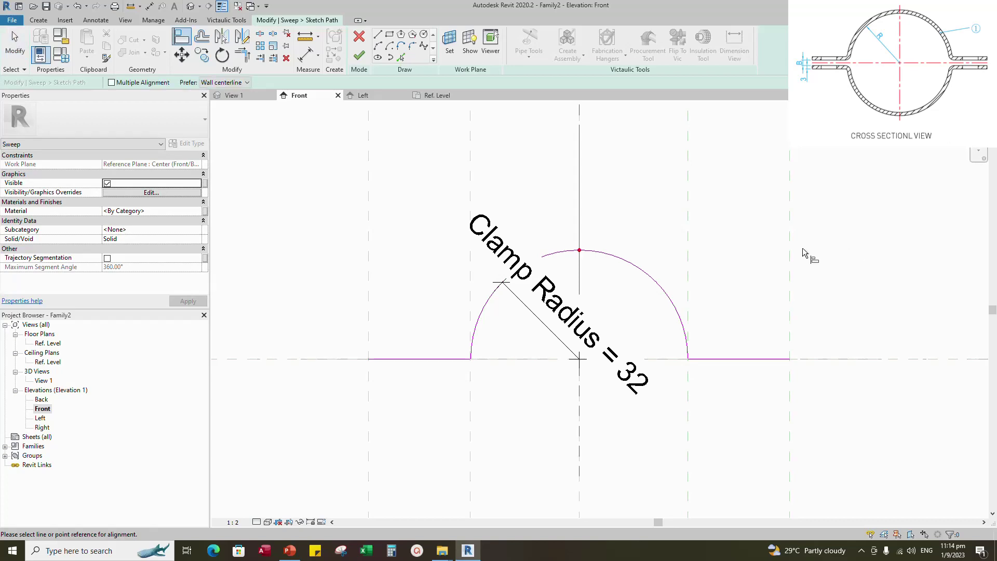
scroll(808, 338, down, 2)
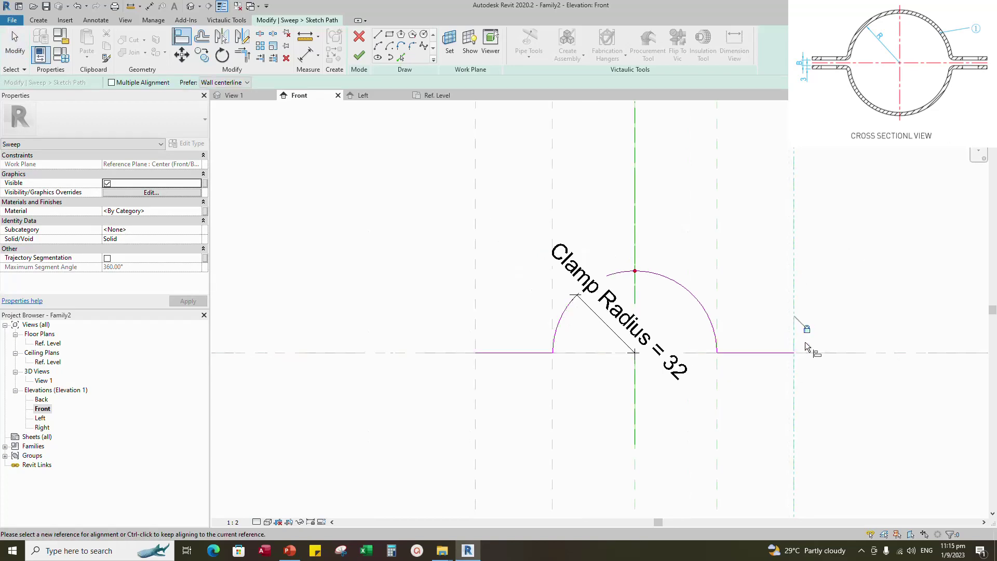
click(478, 274)
click(478, 349)
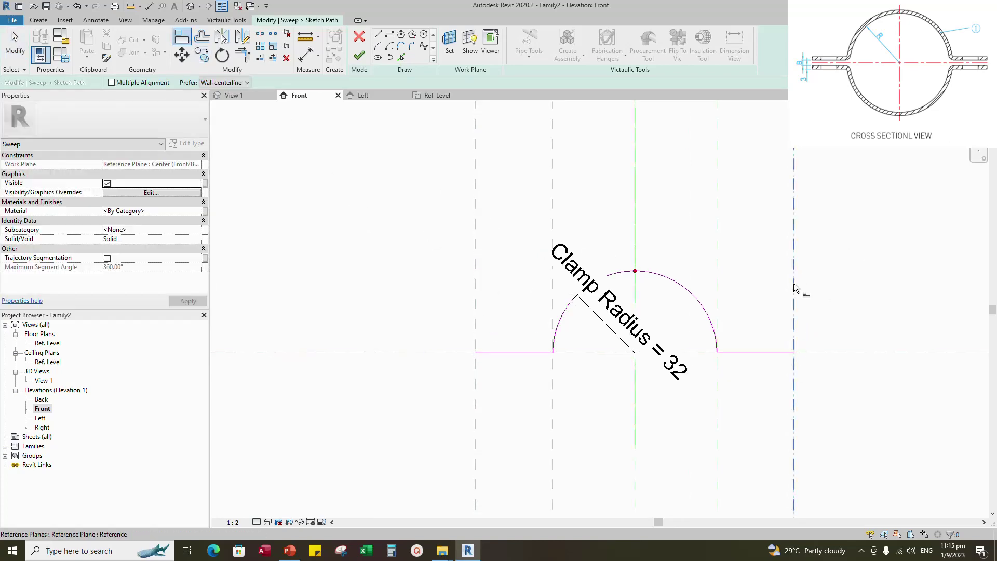
key(Escape)
Fillet the corner between the left horizontal path line and the arc with a 5 mm radius
scroll(558, 358, up, 3)
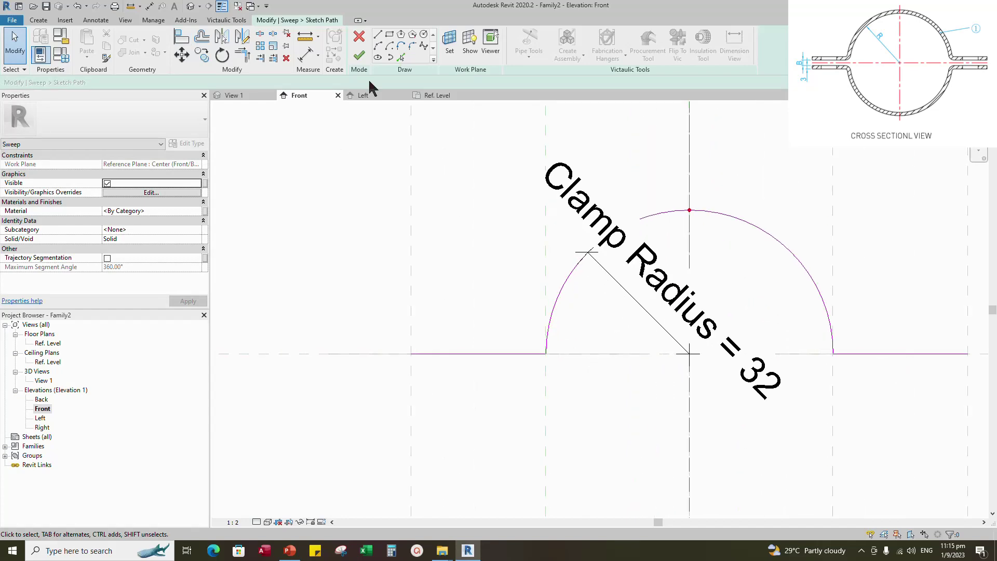
click(413, 46)
scroll(533, 369, up, 3)
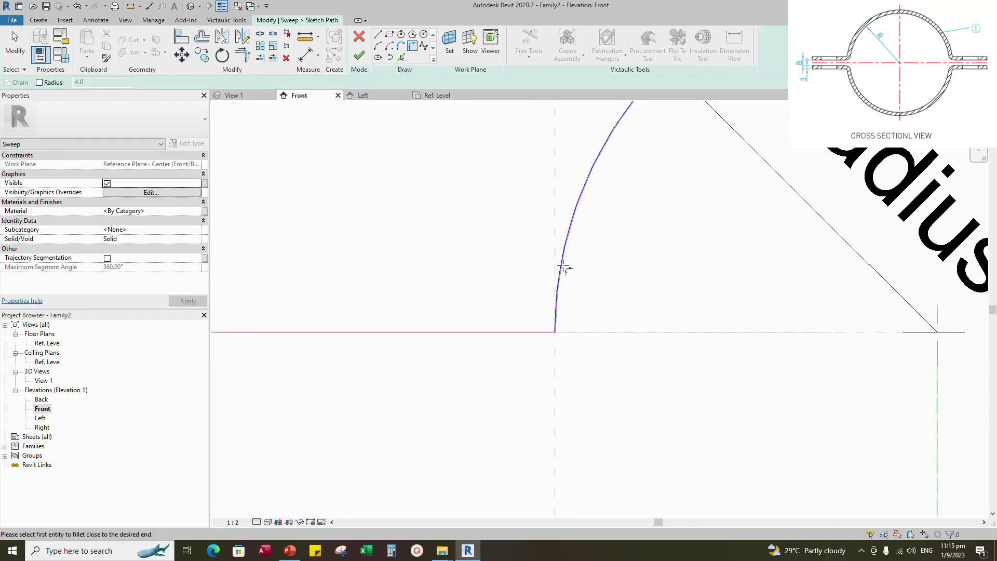
click(38, 82)
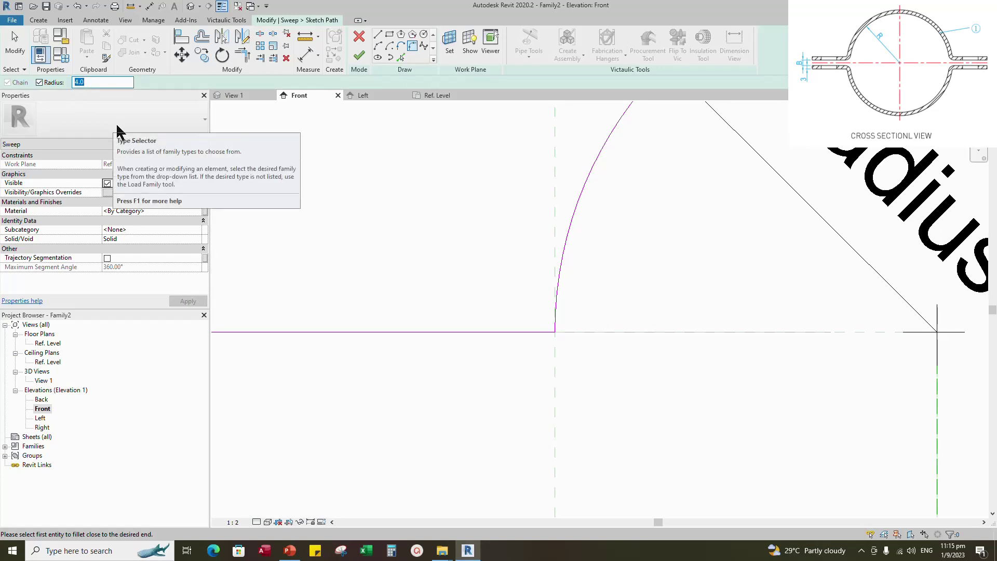
text(5.0)
click(551, 287)
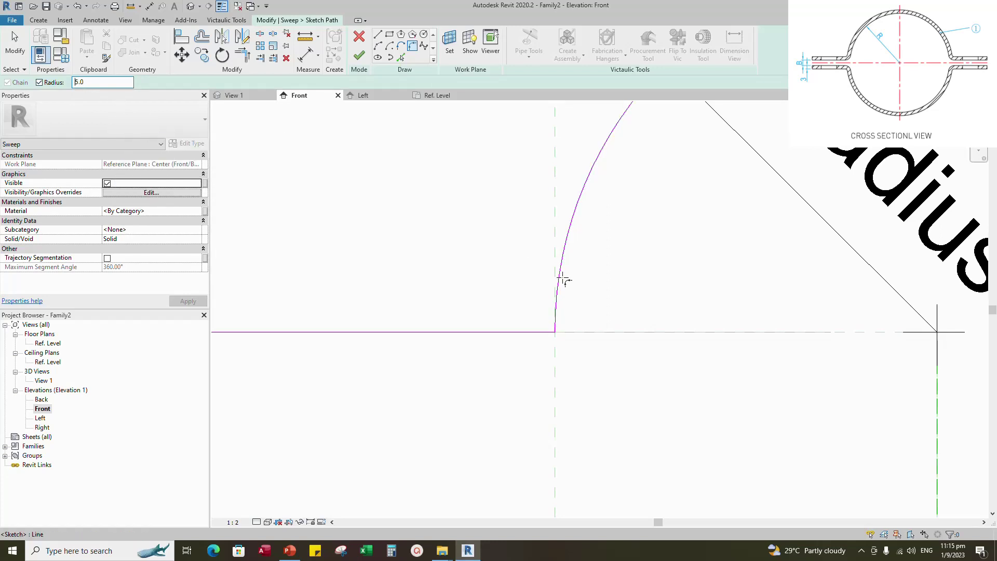
click(535, 332)
scroll(567, 265, up, 2)
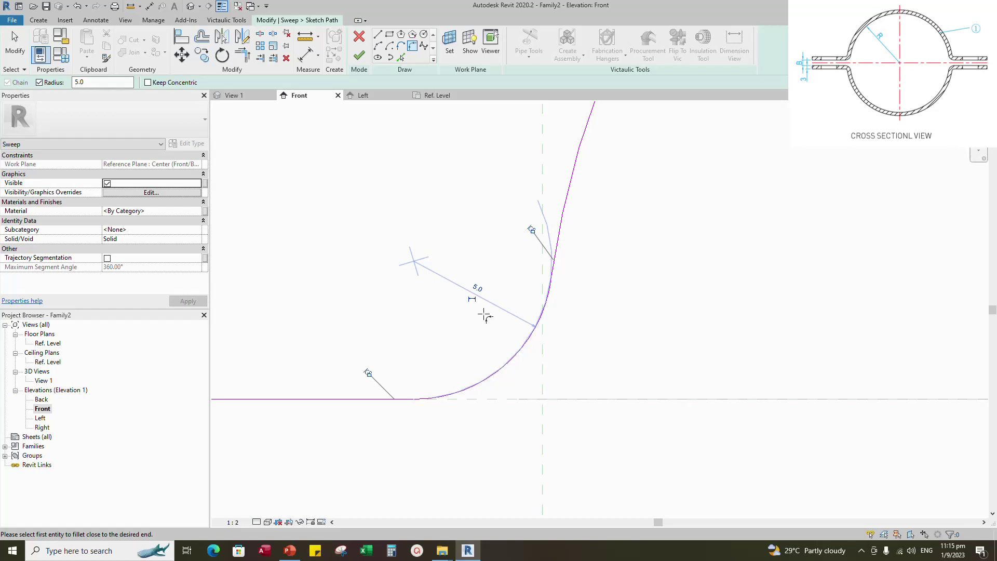
key(Escape)
key(Escape)
click(543, 307)
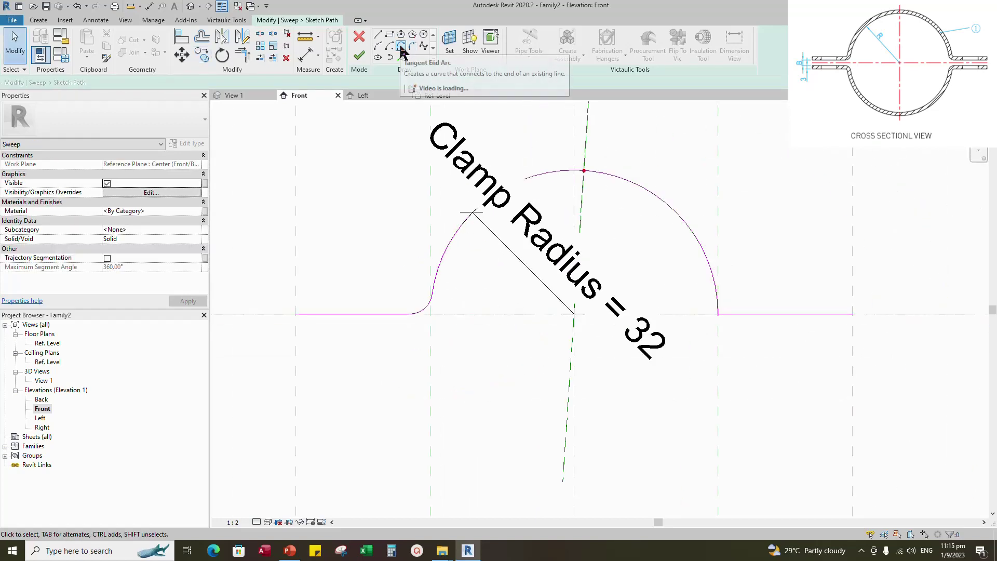
Fillet the corner between the arc and the right horizontal path line with a 5 mm radius
click(412, 48)
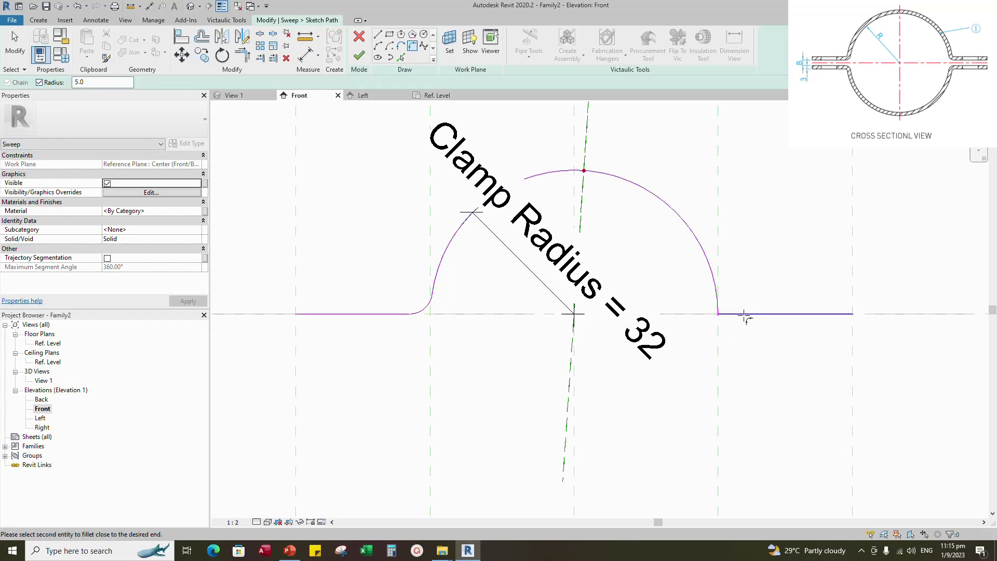
click(714, 283)
click(763, 314)
scroll(792, 328, down, 1)
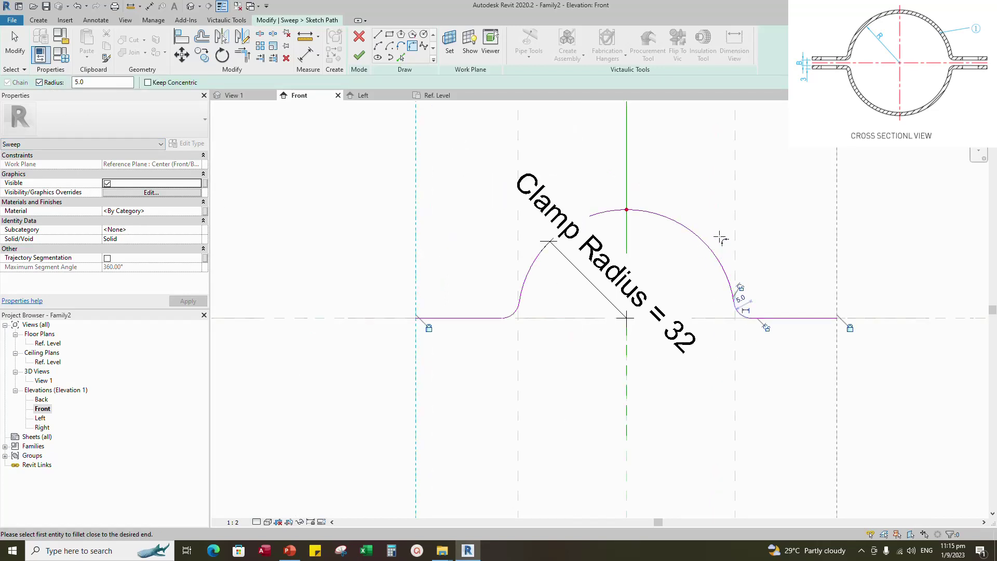
Align both horizontal path lines to the horizontal reference through the arc's center and lock the alignments
key(a)
key(l)
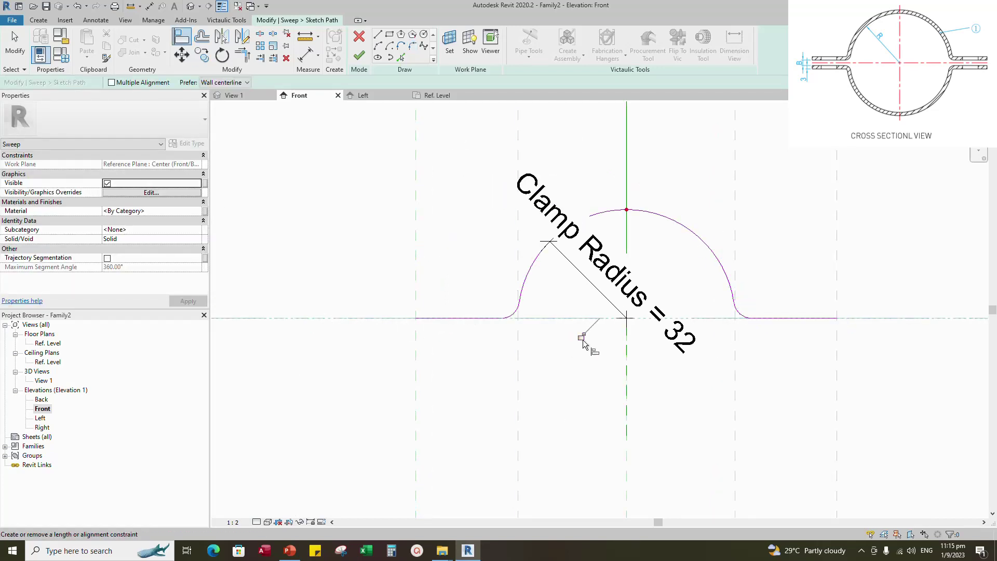
click(582, 339)
click(923, 319)
click(813, 319)
click(618, 301)
scroll(574, 351, down, 2)
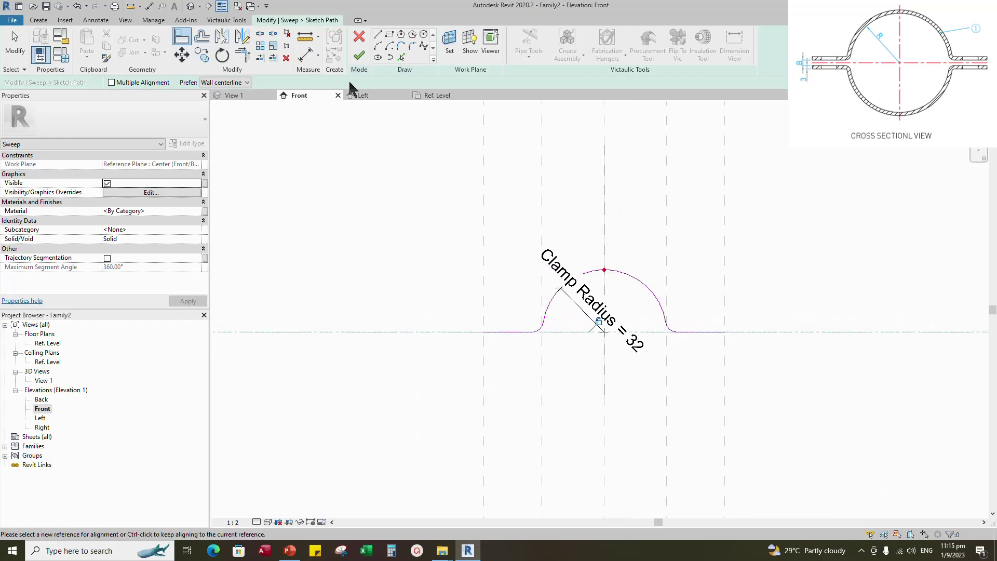
Finish the sweep path and open the profile sketch for editing in the left elevation
click(359, 56)
click(760, 54)
click(795, 56)
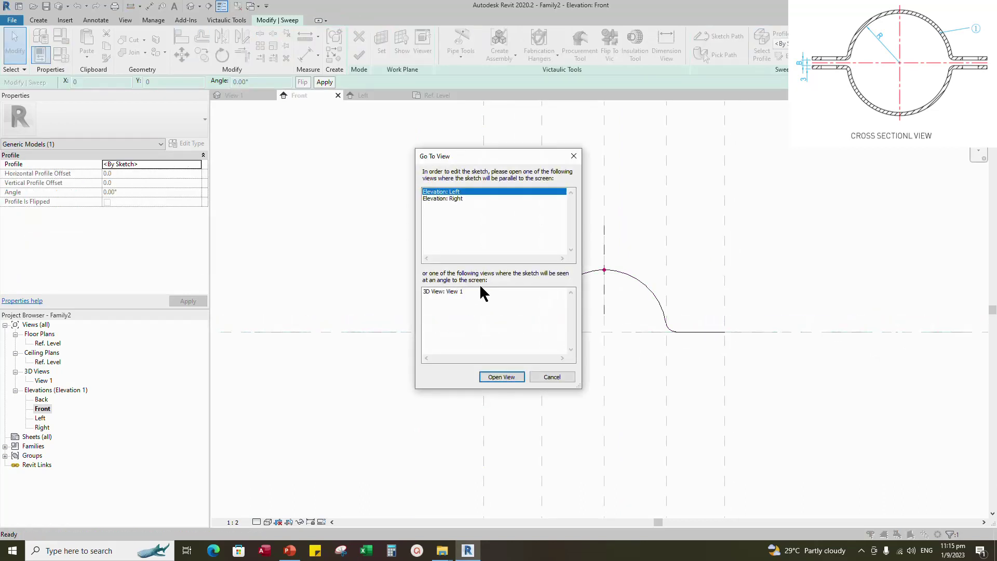
click(517, 378)
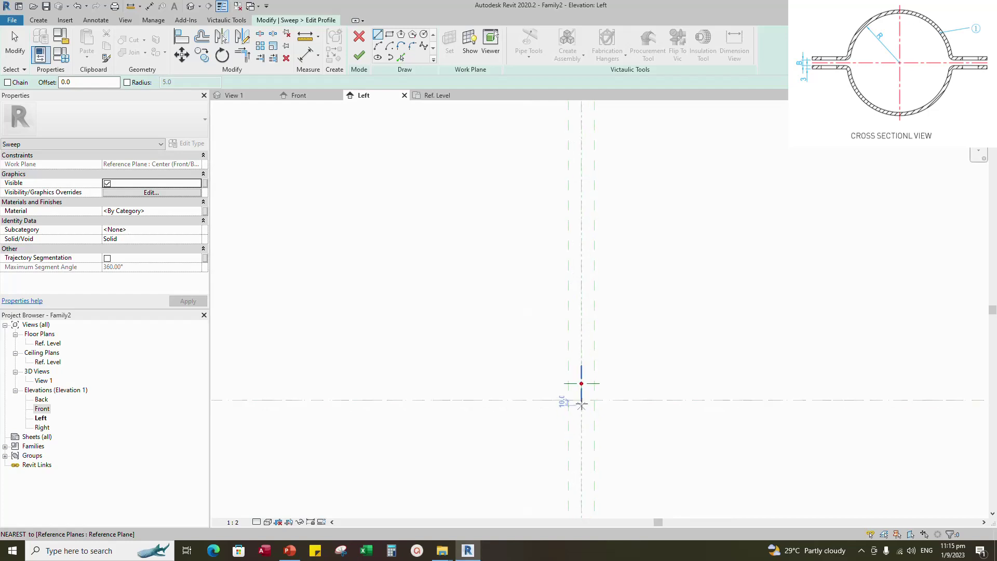
Sketch a rectangular sweep profile about 50 by 12.9 mm above the path point, spanning the two Clamp Width reference planes
scroll(583, 390, up, 8)
click(389, 34)
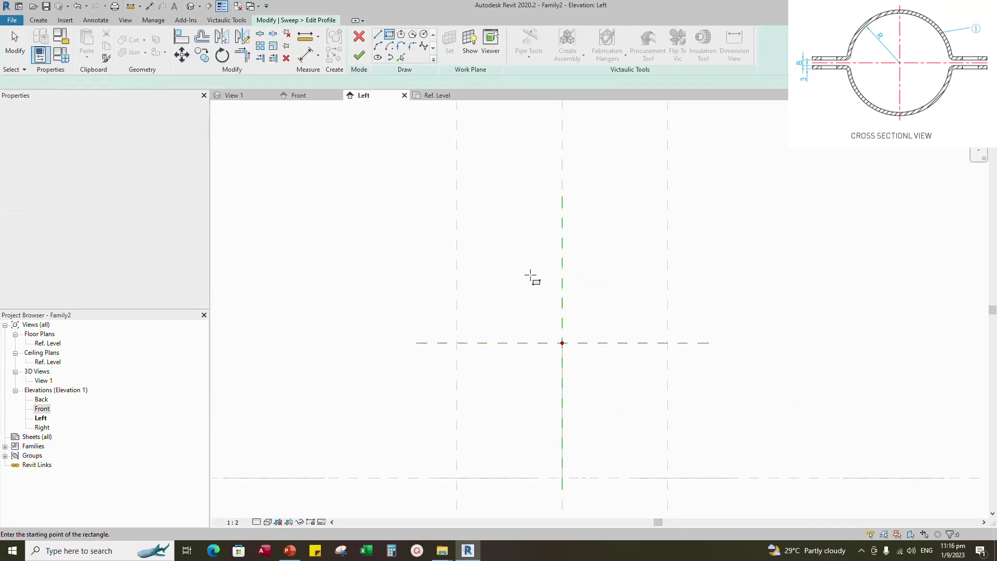
click(456, 342)
click(667, 288)
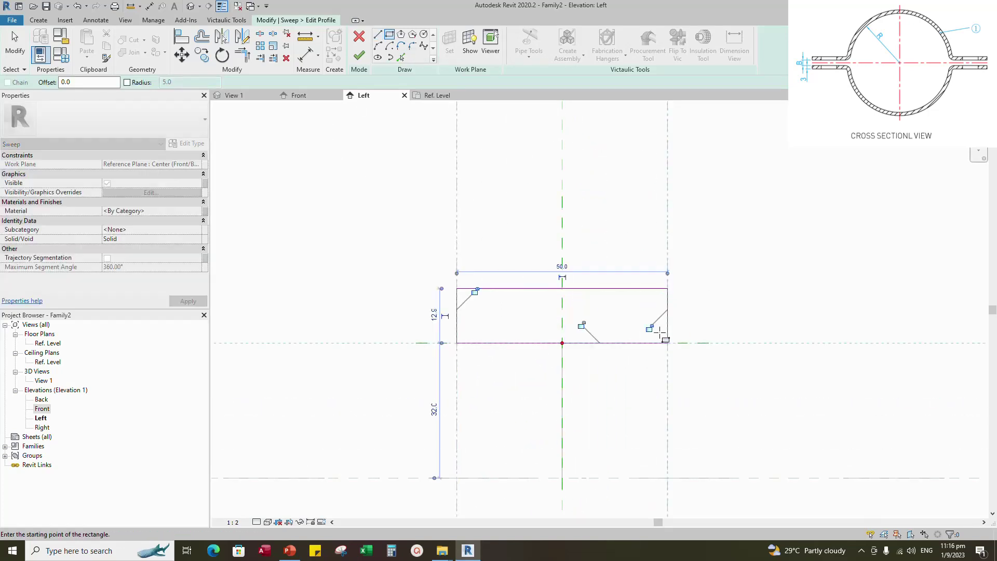
key(Escape)
key(Escape)
Dimension the sweep profile's height from the horizontal reference to the rectangle's upper edge
click(306, 54)
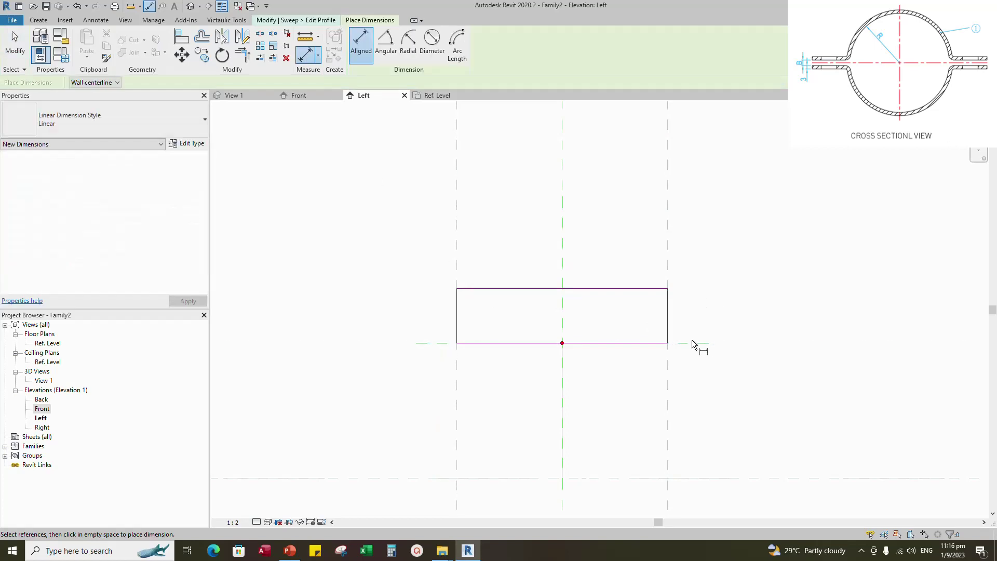
click(691, 341)
click(647, 289)
scroll(647, 288, down, 2)
click(769, 298)
key(Escape)
key(Escape)
Set the rectangular sweep profile's height to 3 mm
click(592, 286)
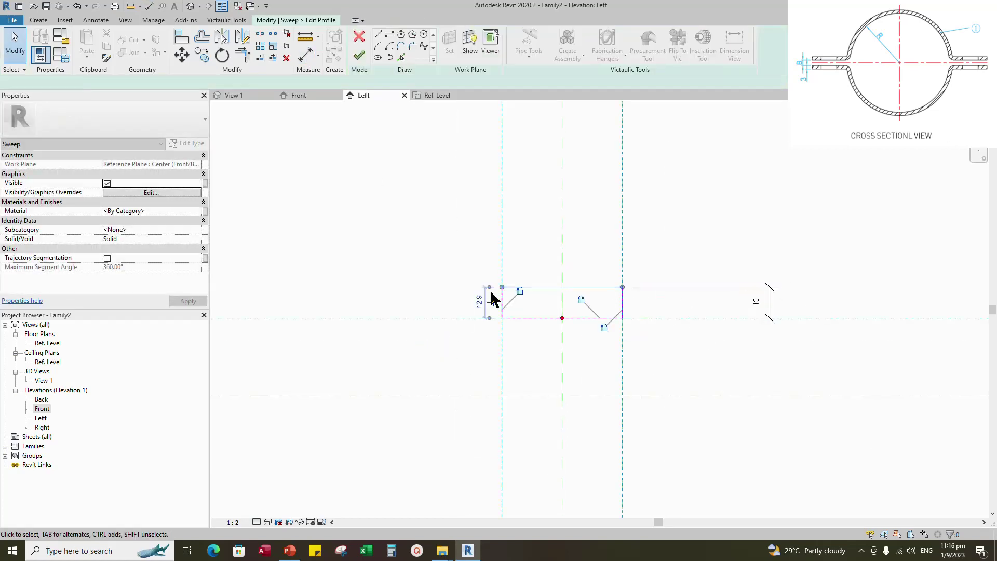
click(769, 302)
click(563, 301)
click(527, 287)
click(480, 303)
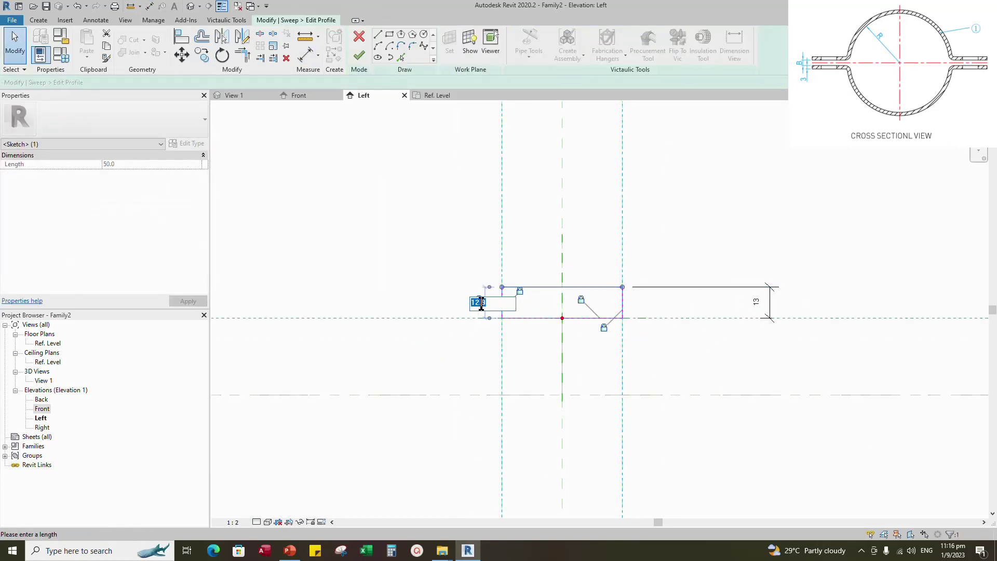
text(3)
key(Return)
key(Escape)
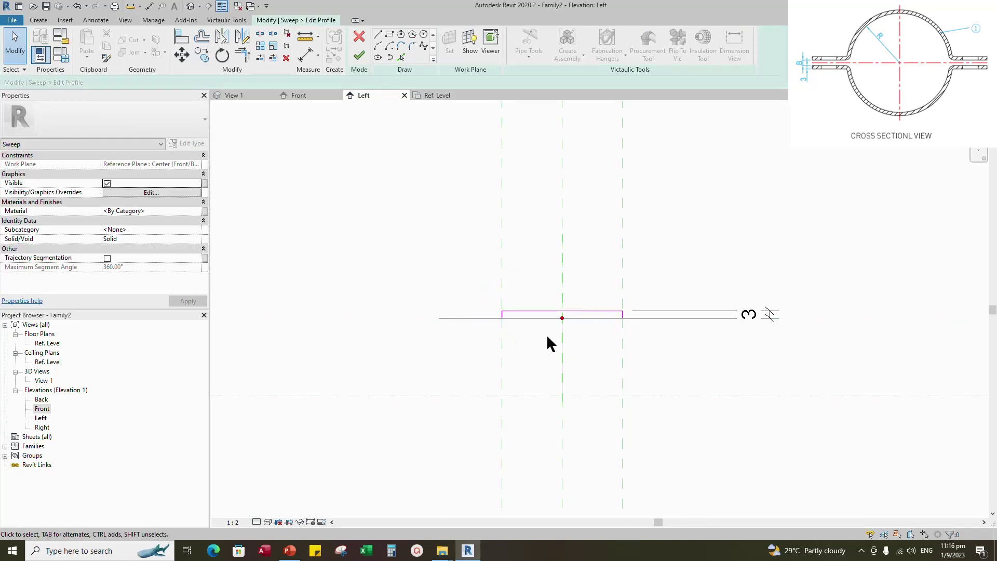
Label the profile height dimension with a new instance family parameter named Clamp Thickness
scroll(551, 344, up, 2)
click(852, 303)
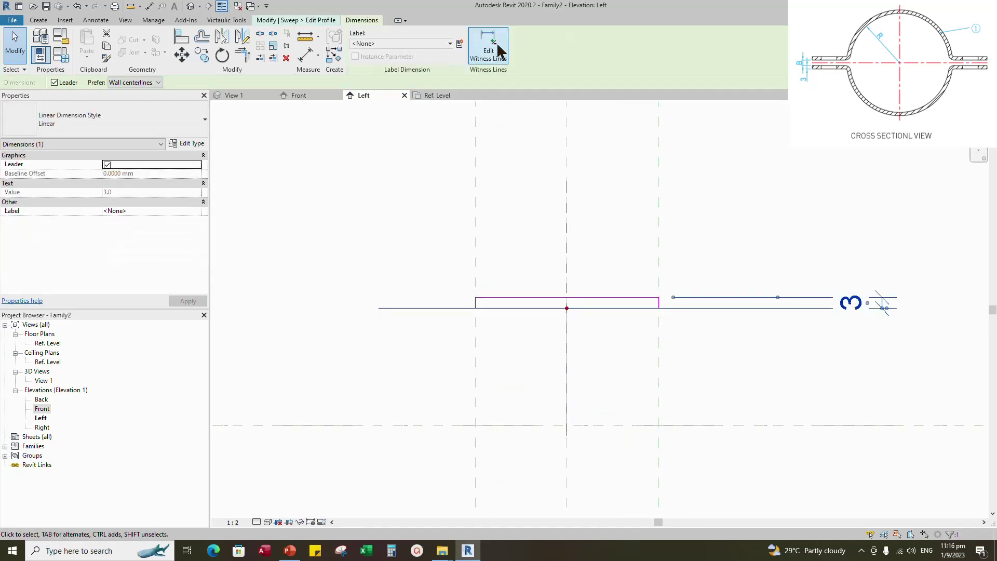
click(460, 44)
text(Clamp Thickness)
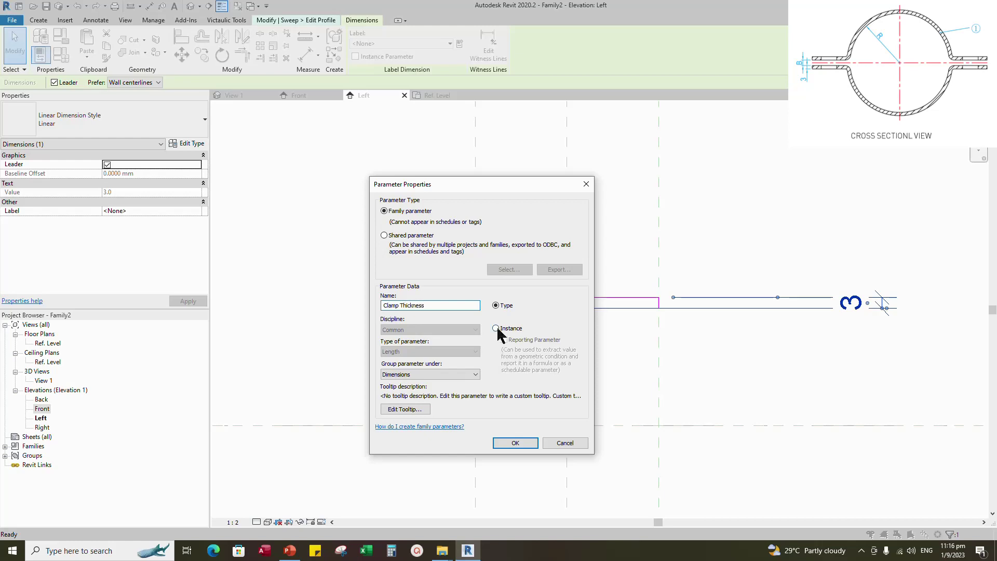
click(496, 329)
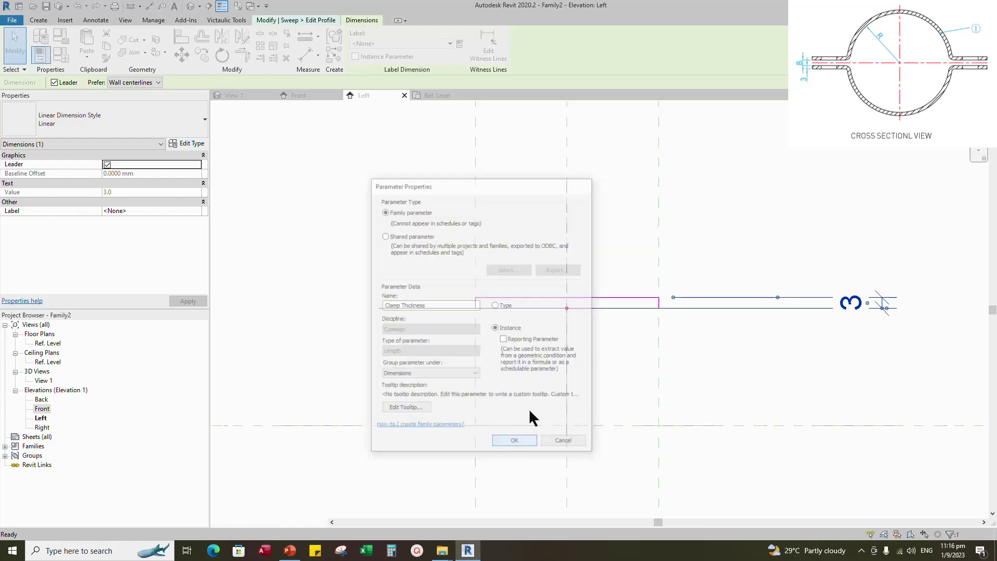
click(515, 442)
click(698, 345)
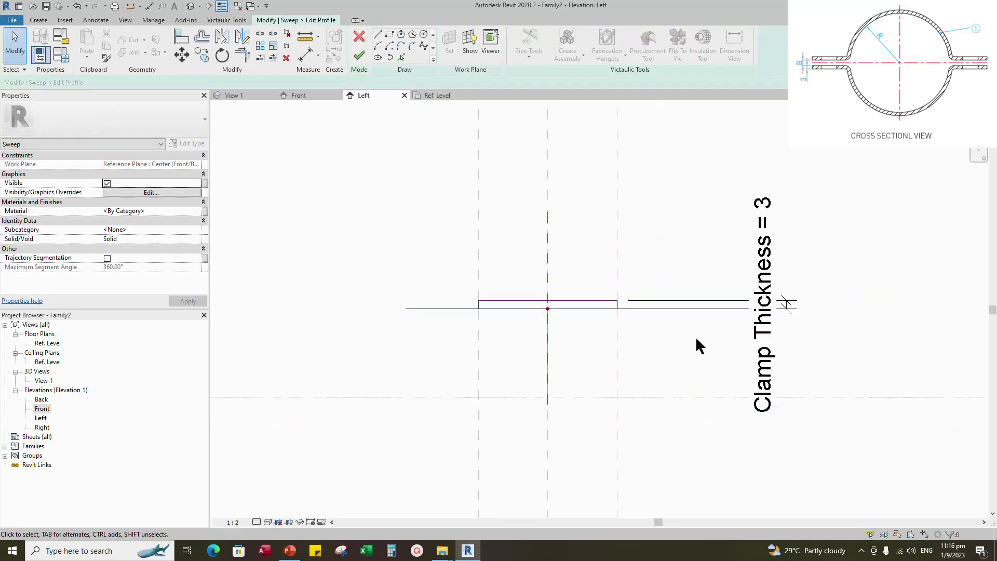
Finish the profile and the sweep, and open the front elevation to show the clamp body
click(359, 56)
click(358, 56)
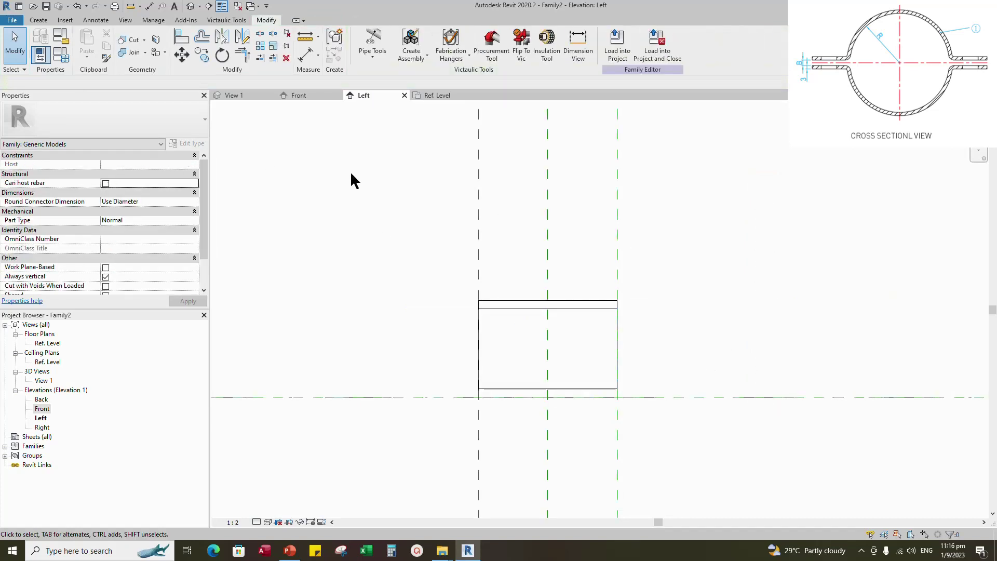
click(306, 97)
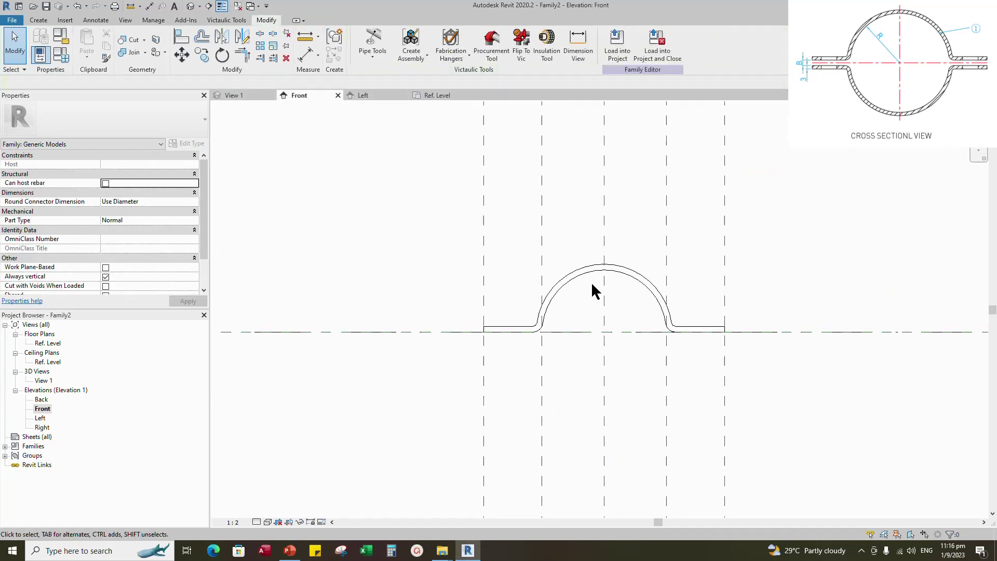
scroll(756, 362, down, 2)
Flex the family by applying a Clamp Radius of 50 mm and restoring it to 32 mm
click(61, 54)
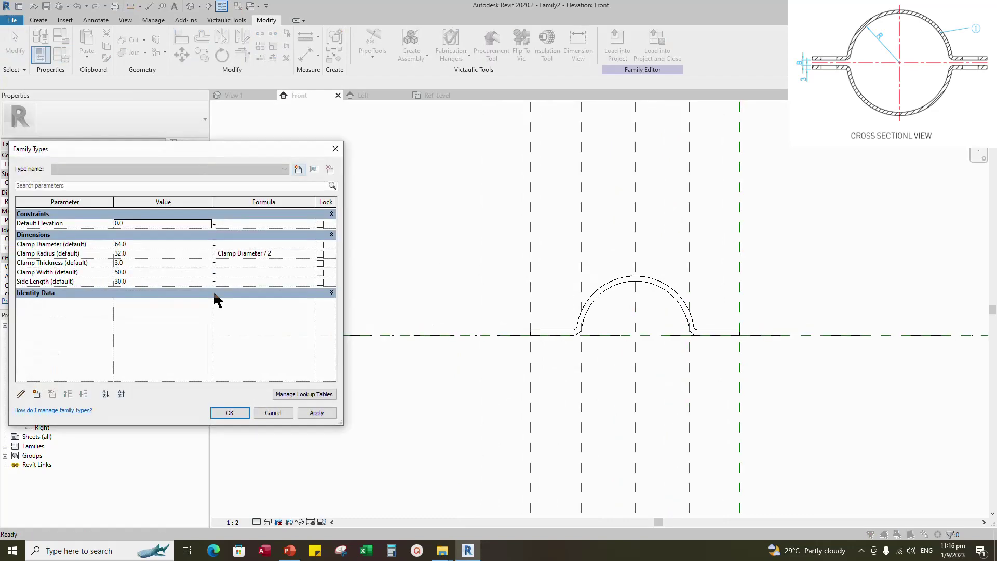
click(124, 253)
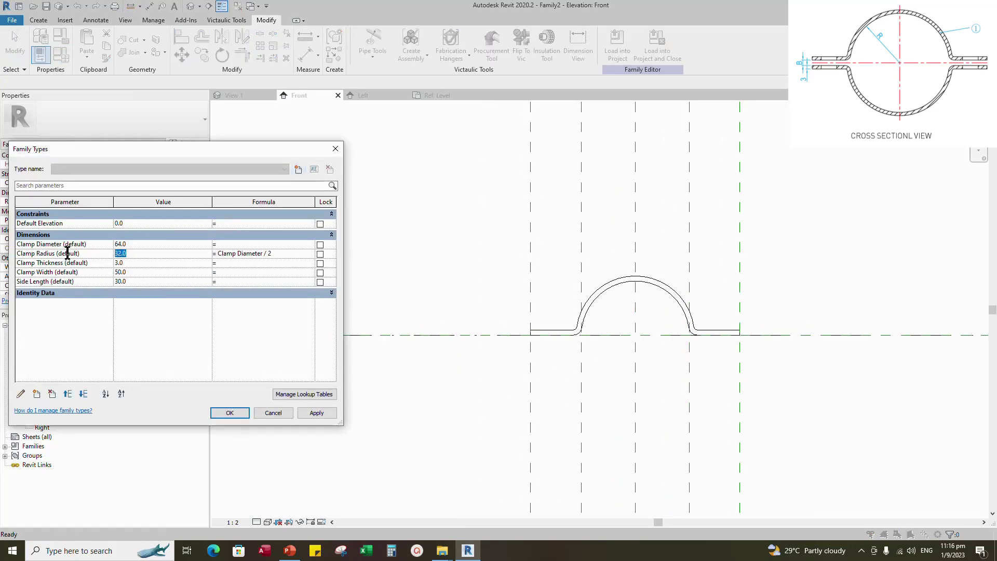
click(317, 413)
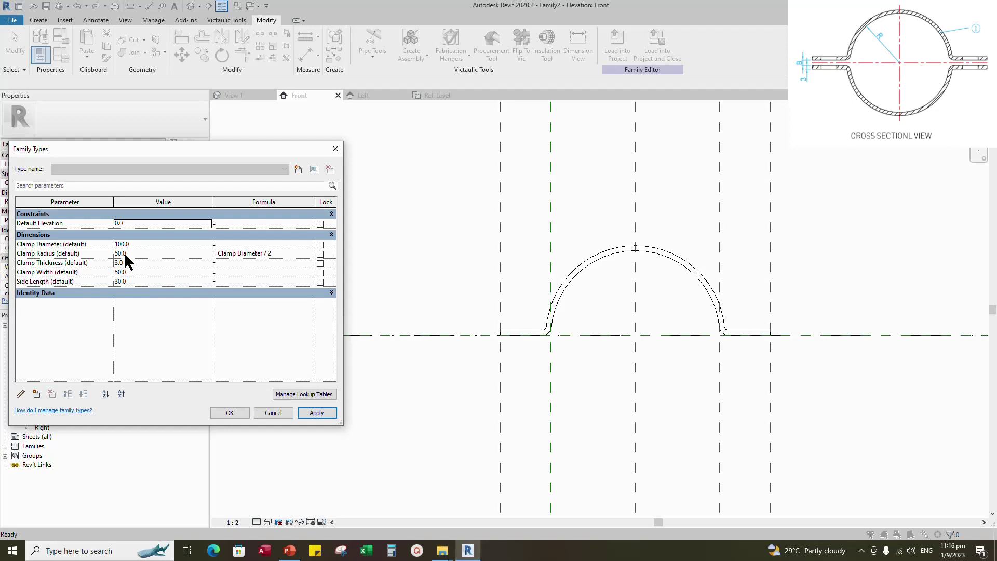
click(124, 253)
text(32)
click(320, 413)
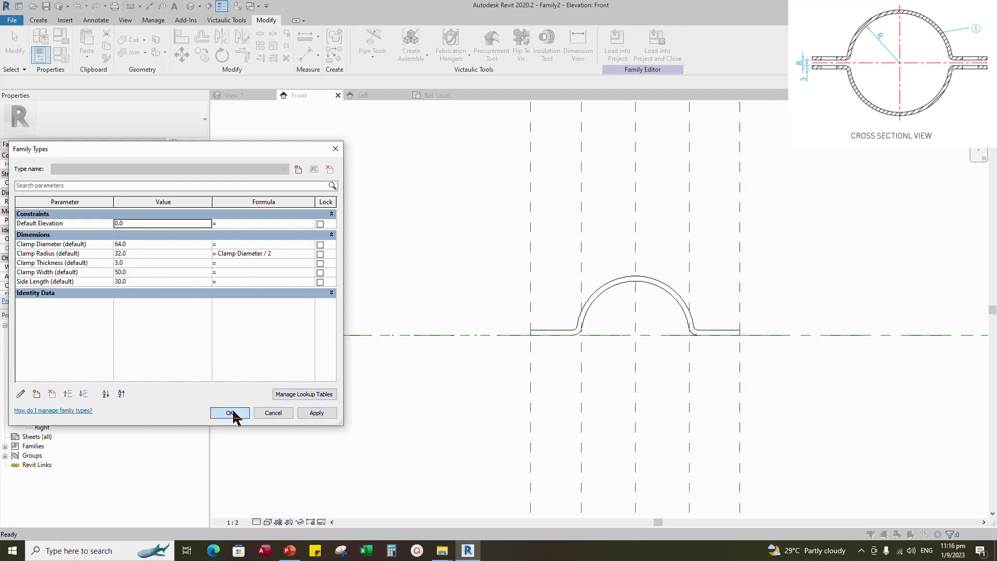
click(229, 414)
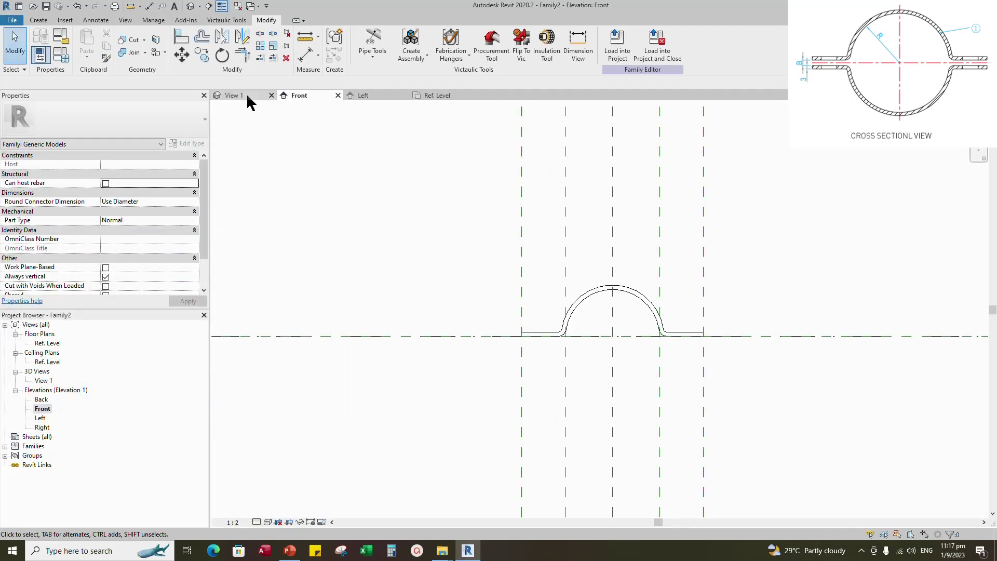
In the Ref. Level plan, add vertical reference planes offset 15 mm inward from the clamp's two outer end planes
click(437, 95)
scroll(550, 296, up, 5)
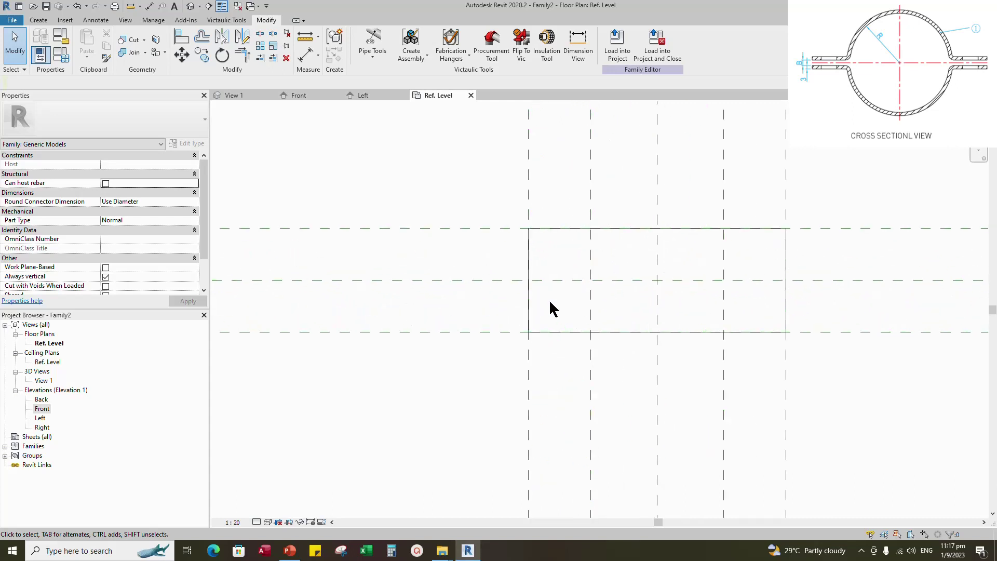
scroll(564, 249, down, 2)
click(538, 218)
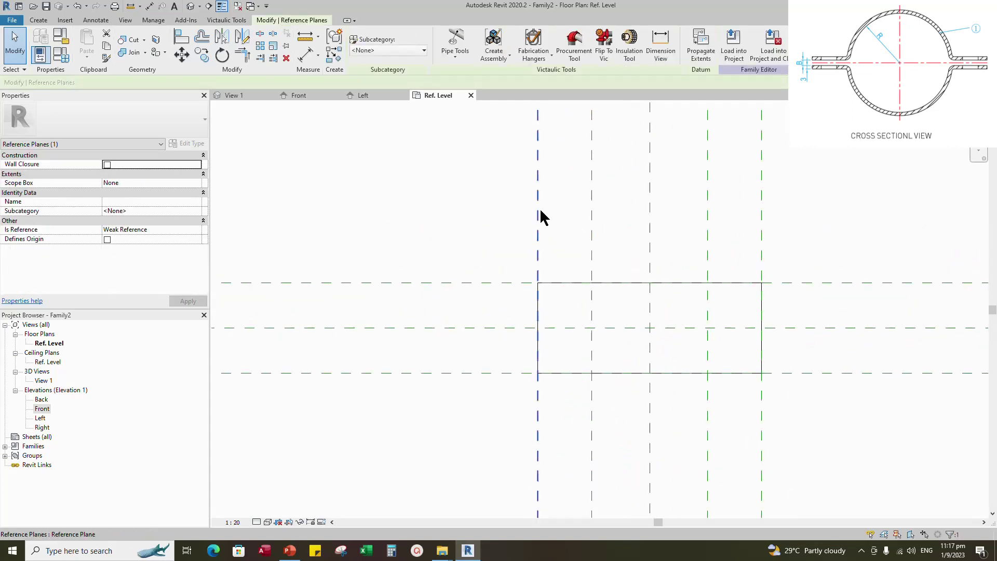
click(334, 54)
click(129, 82)
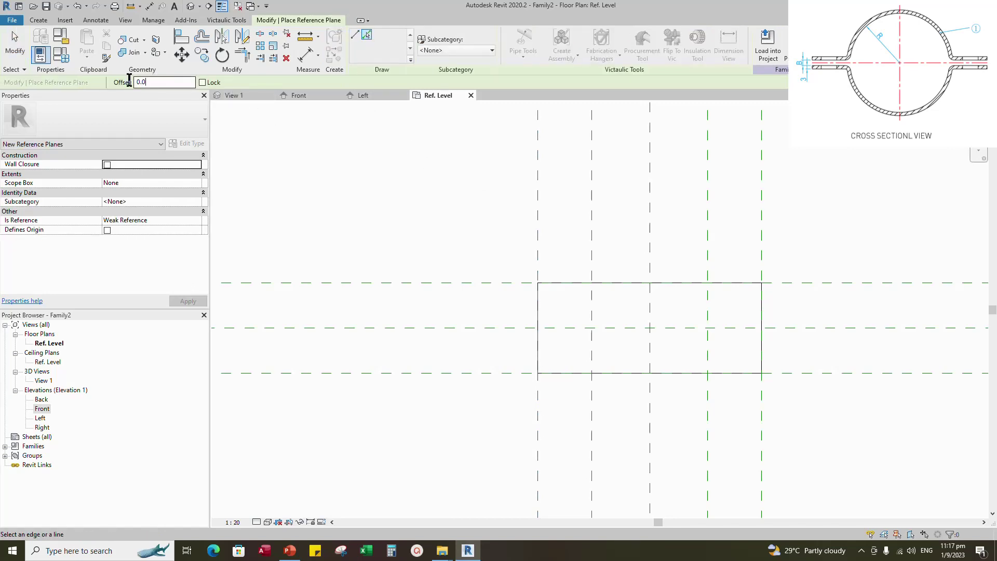
text(15)
click(537, 211)
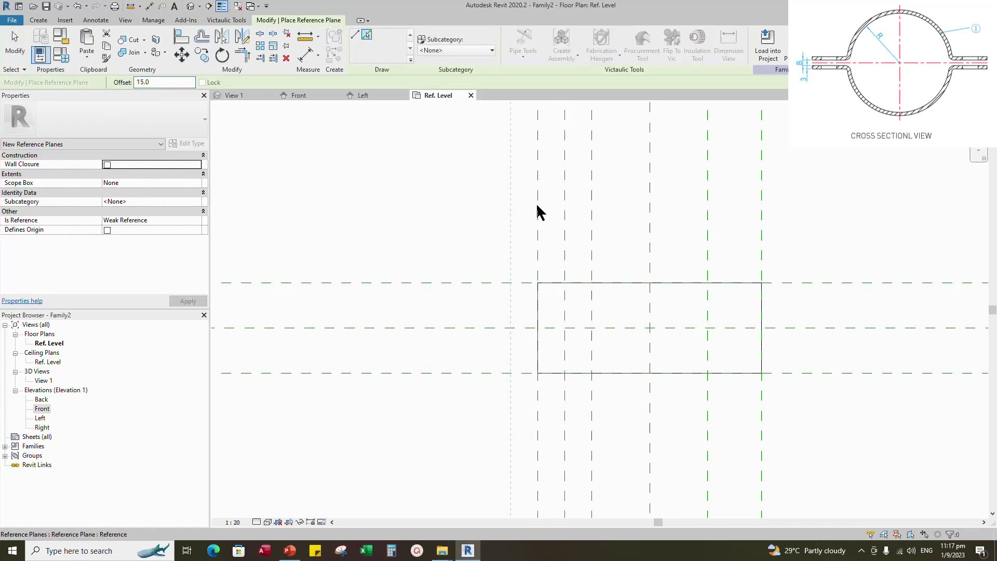
Place a continuous aligned dimension across the three vertical reference planes at the clamp's left flange
scroll(571, 282, down, 2)
click(305, 54)
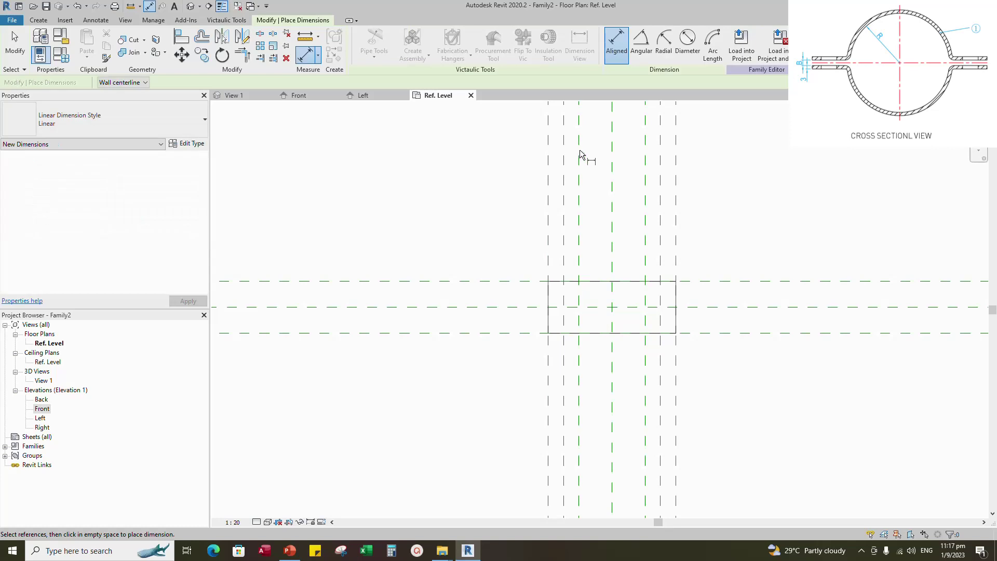
click(566, 156)
scroll(543, 256, down, 2)
Set the plan's view scale to 1:5 and make the left flange dimension's segments equal
click(232, 522)
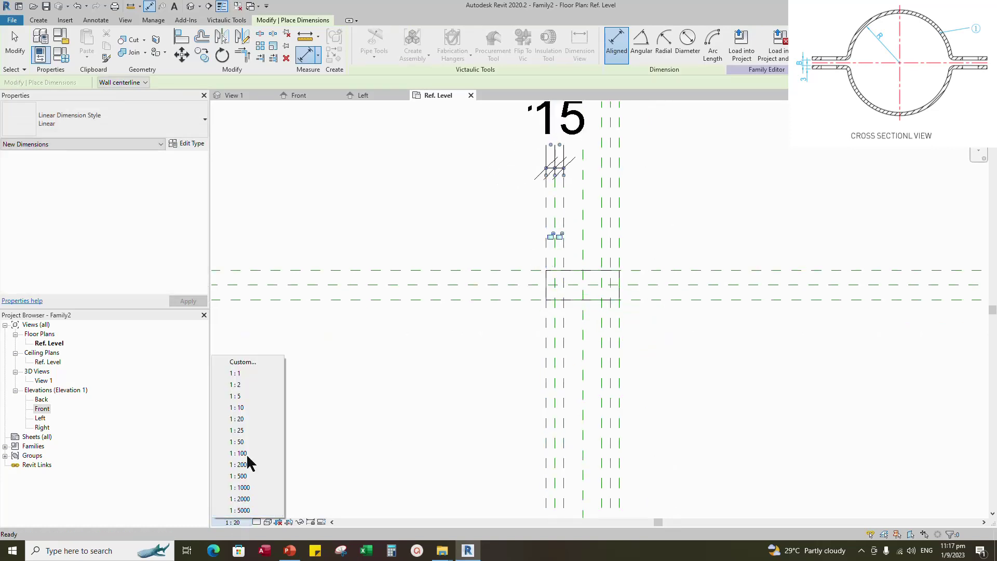
click(240, 396)
key(Escape)
key(Escape)
click(568, 163)
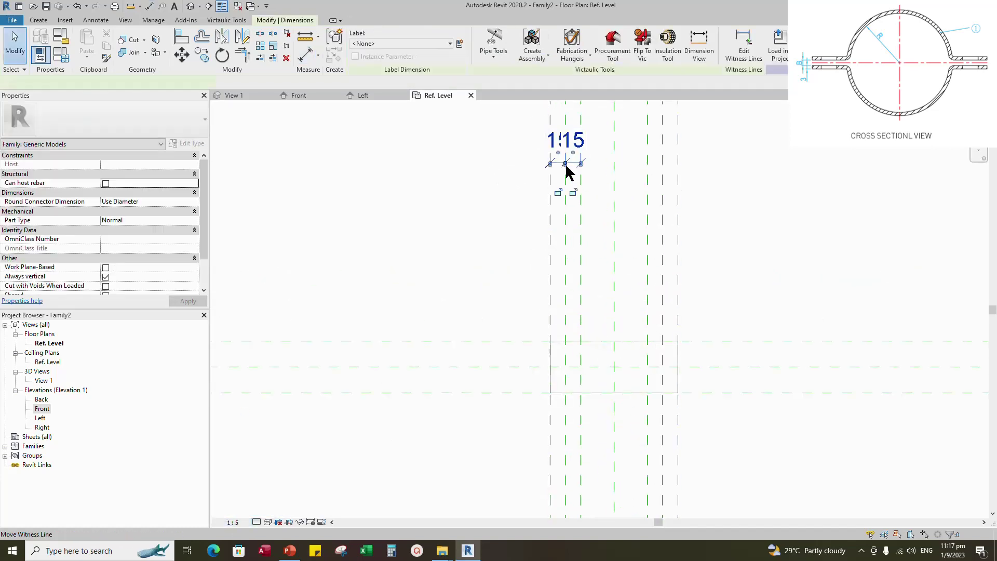
click(564, 145)
Dimension the three vertical reference planes at the clamp's right flange and make the segments equal
click(306, 55)
scroll(650, 216, up, 2)
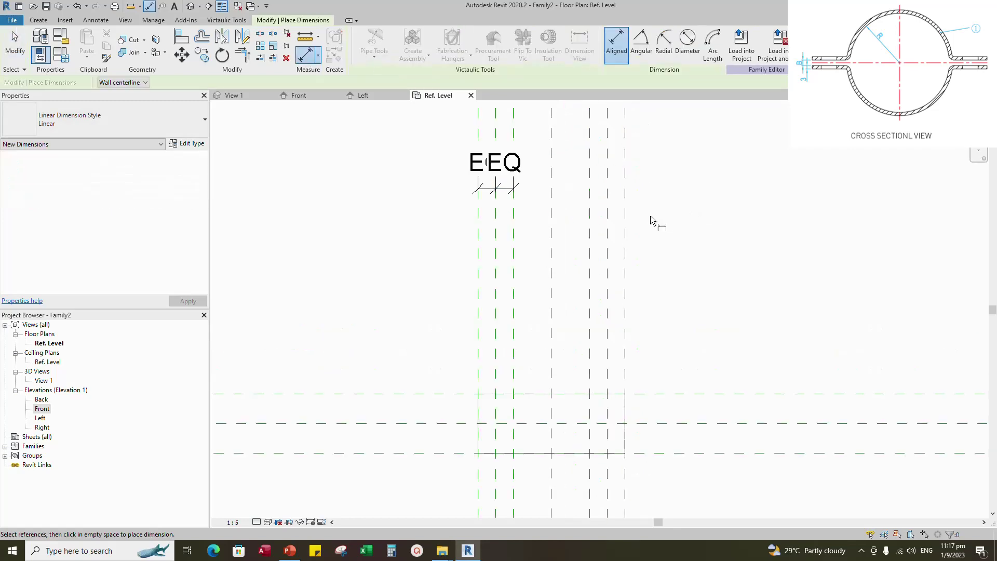
click(619, 193)
click(601, 190)
click(579, 188)
click(631, 190)
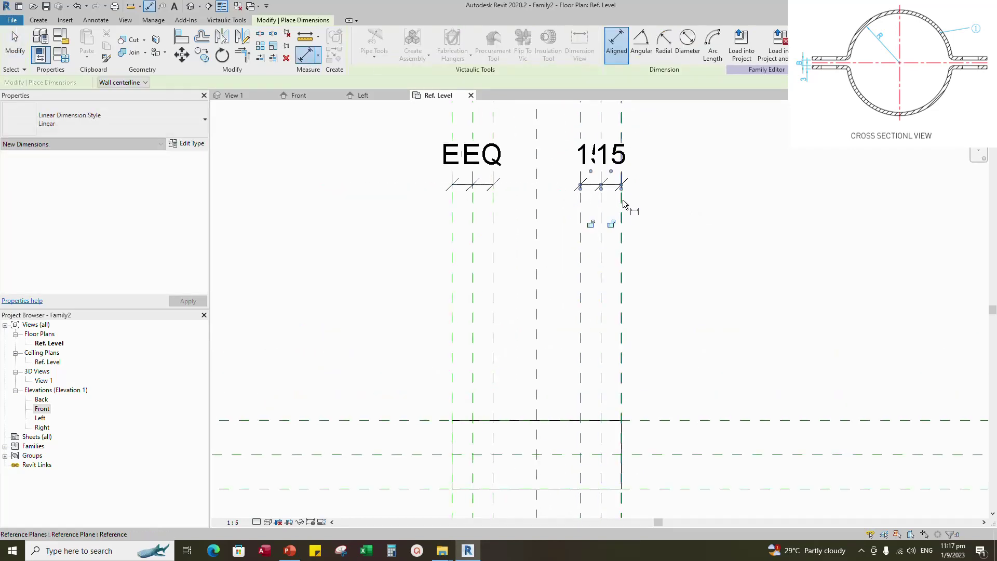
scroll(619, 264, down, 1)
click(606, 139)
scroll(696, 219, down, 1)
key(Escape)
key(Escape)
Start a void sweep path on the Center (Front/Back) reference plane and open the front elevation for sketching
scroll(678, 376, up, 1)
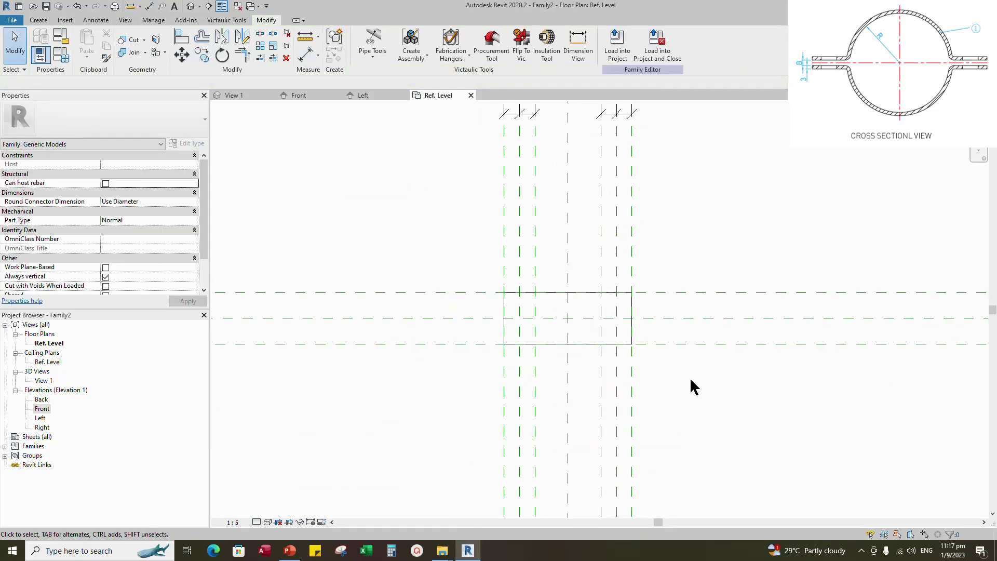
scroll(519, 322, up, 1)
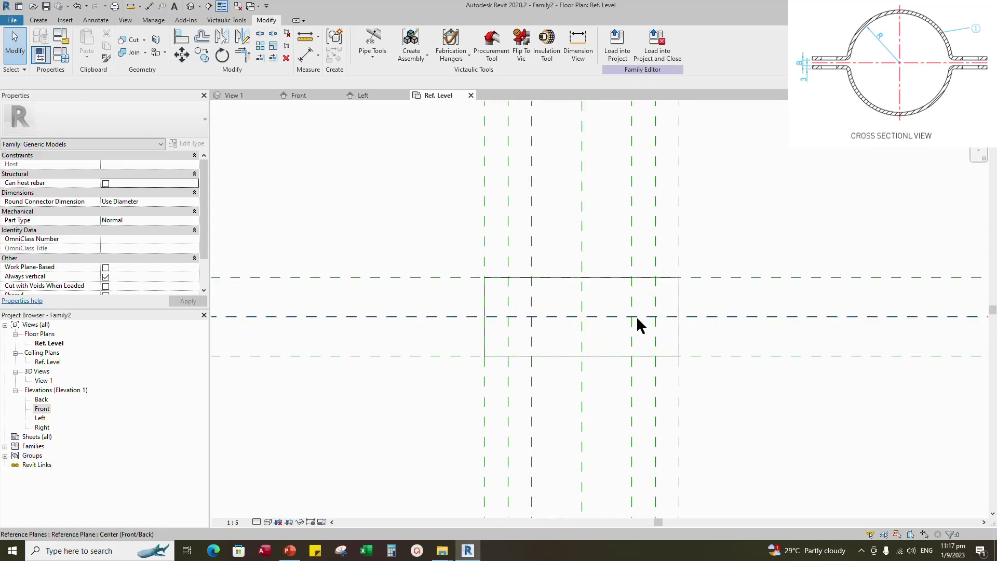
scroll(698, 327, down, 1)
click(38, 20)
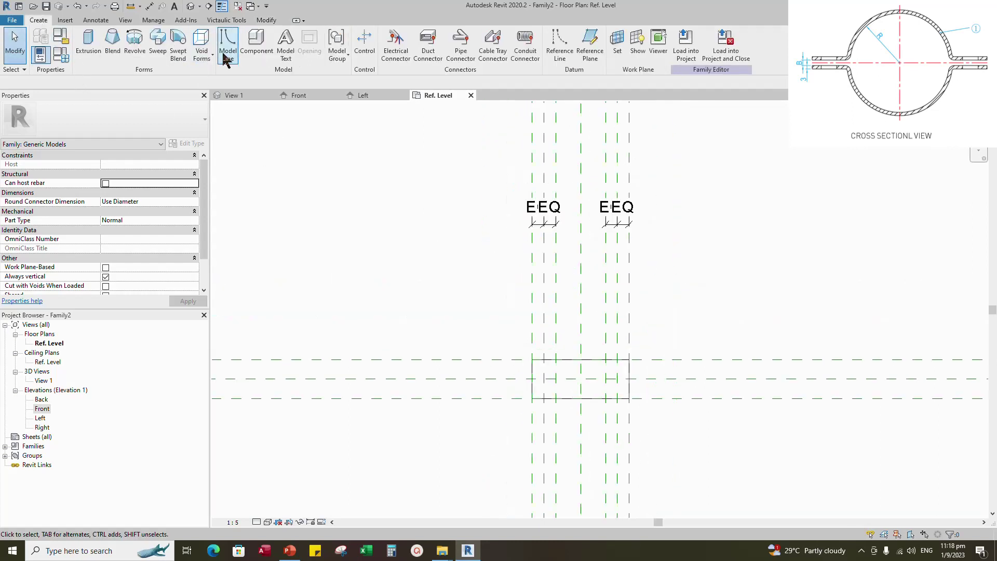
click(201, 45)
click(224, 138)
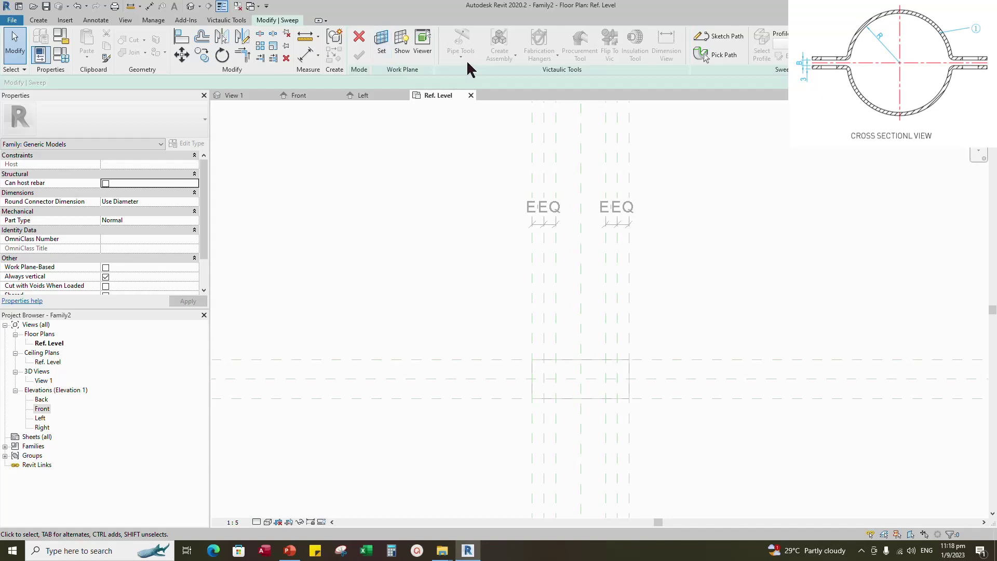
click(381, 44)
click(467, 336)
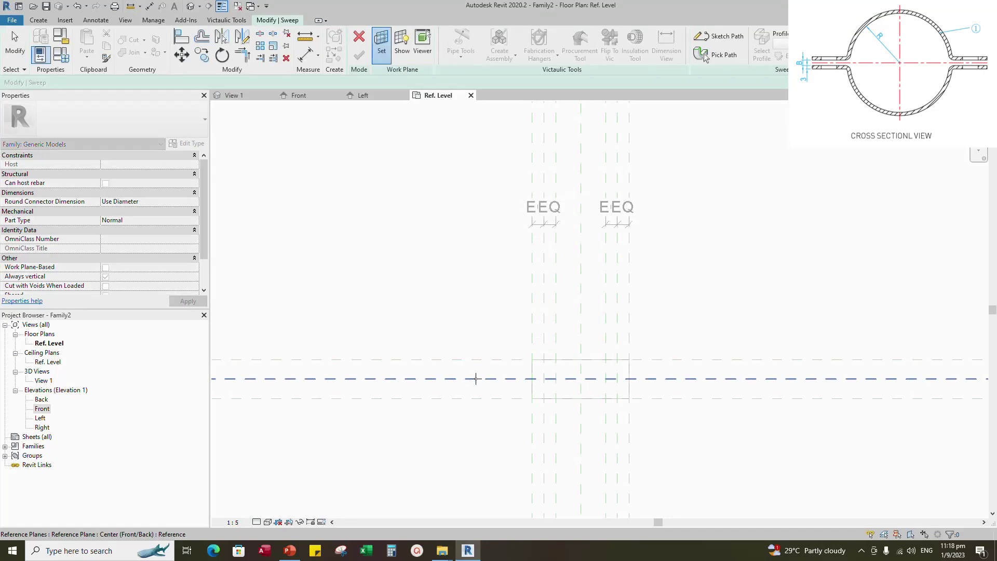
click(493, 379)
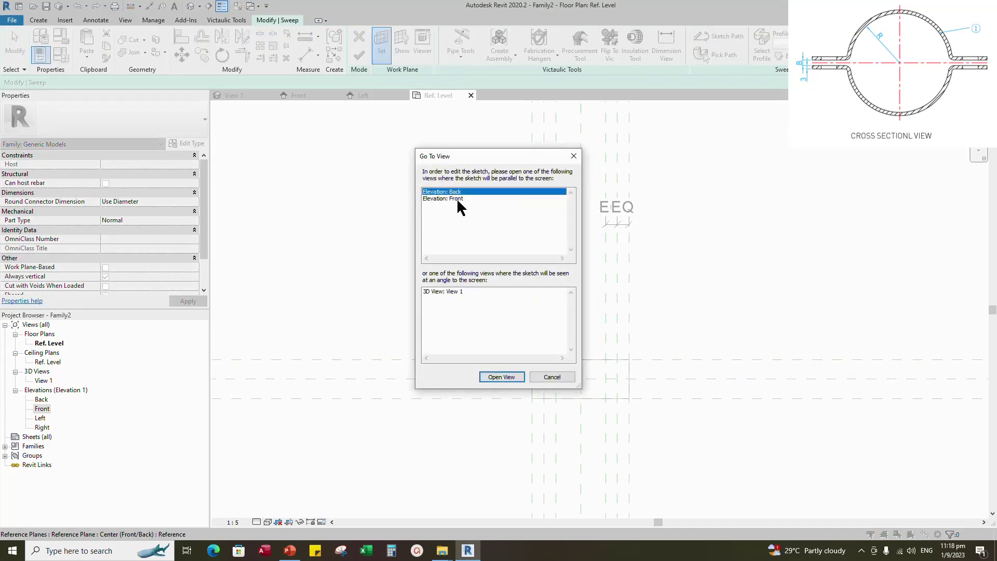
click(457, 198)
click(499, 377)
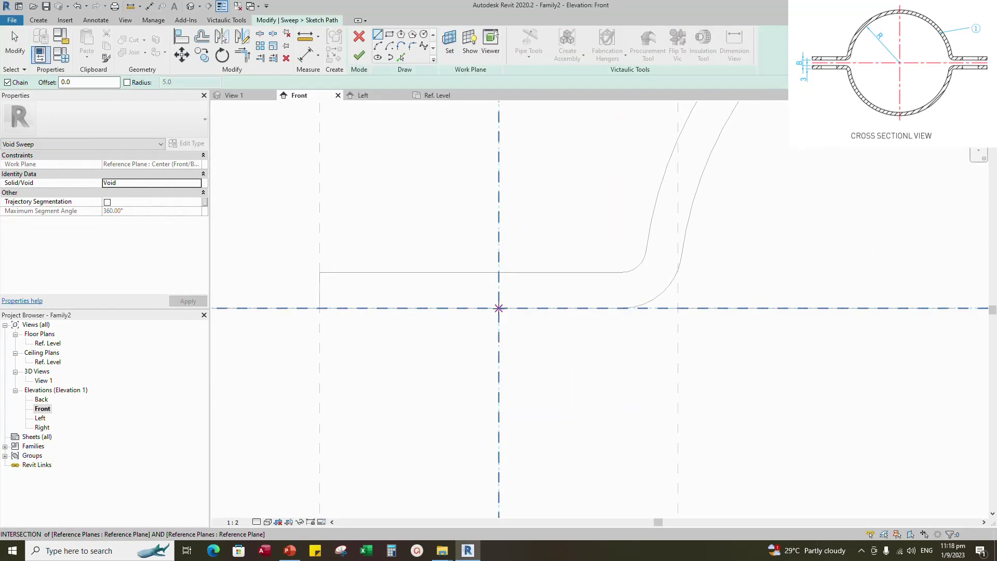
Sketch a vertical path line through the left flange's thickness at its middle reference plane, aligning its lower end to the horizontal reference
click(499, 308)
click(498, 273)
key(Escape)
click(182, 36)
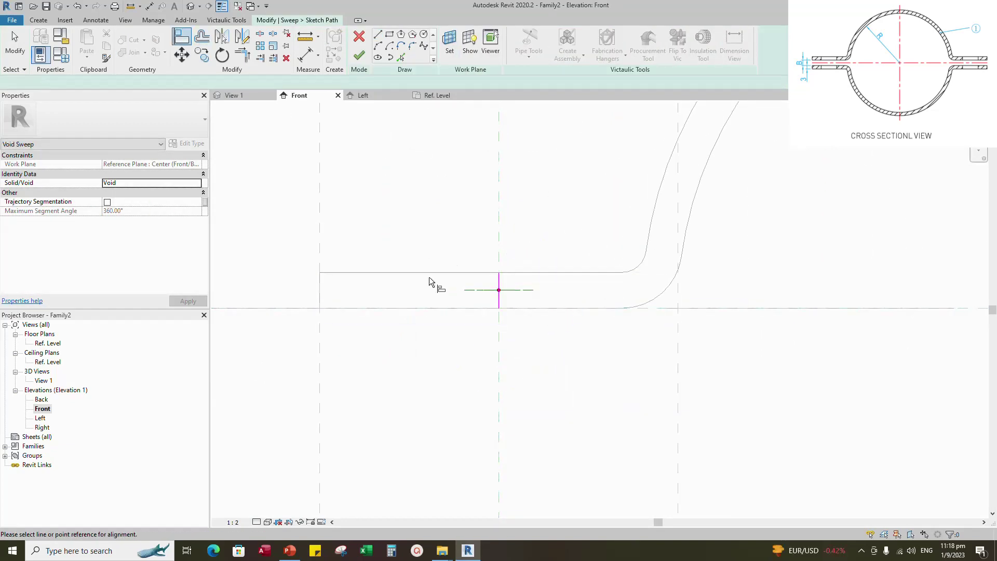
click(685, 308)
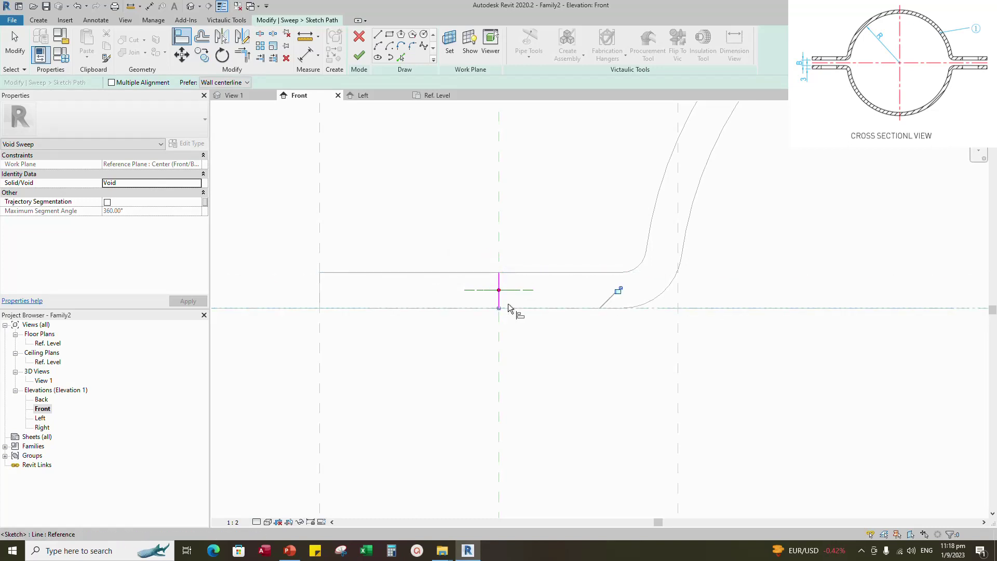
Finish the void sweep's path and open its profile for sketching in the Ref. Level floor plan
click(358, 56)
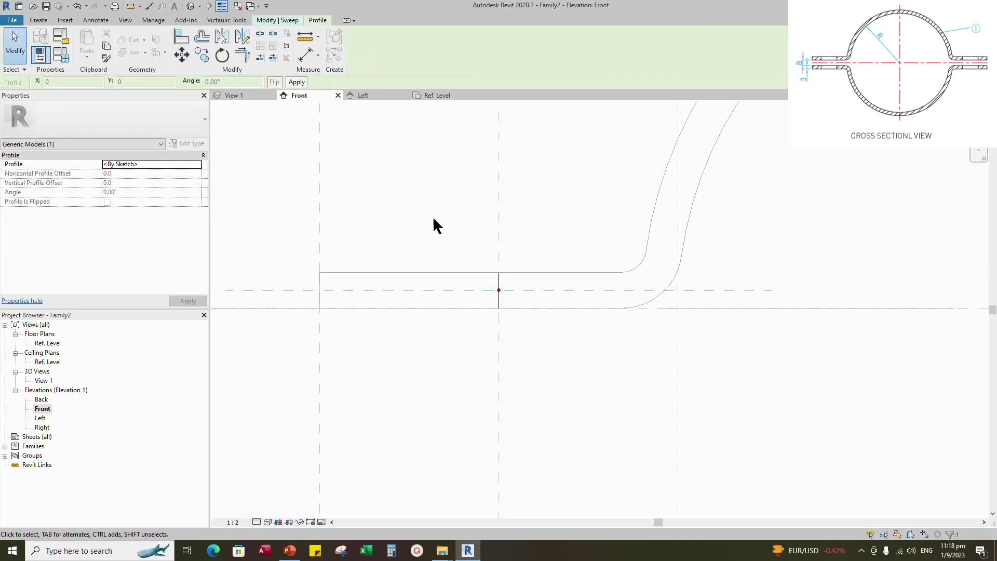
click(295, 20)
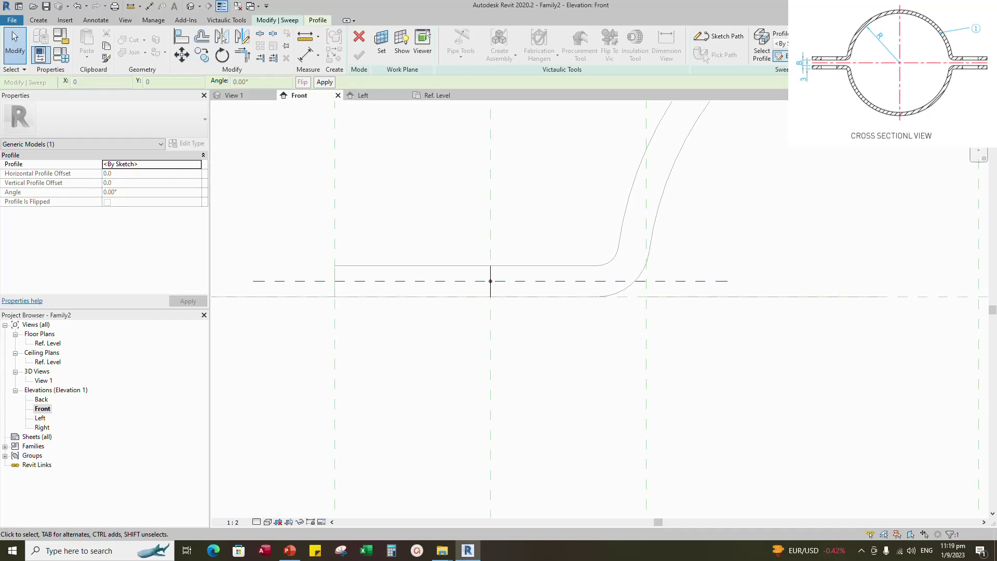
click(780, 56)
click(497, 376)
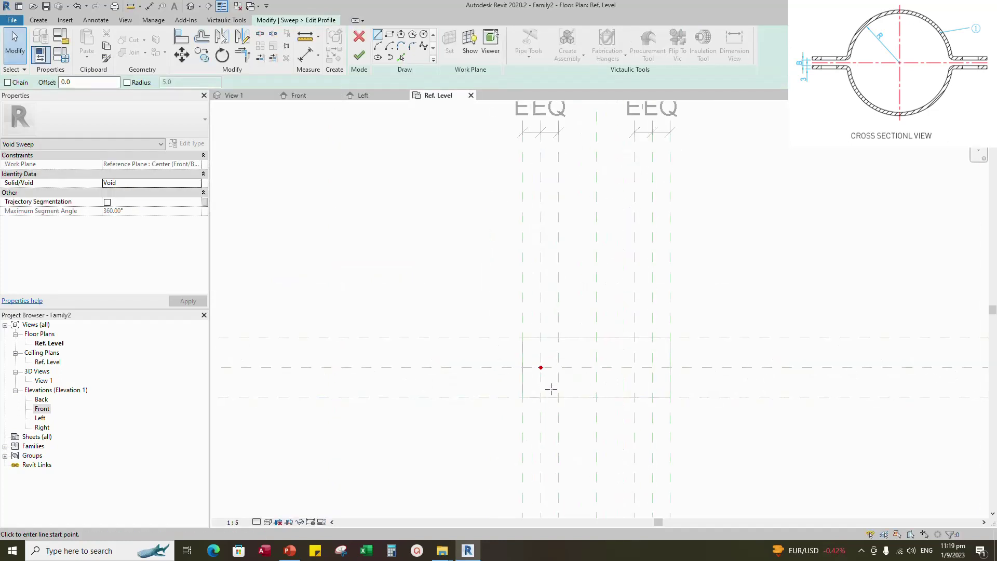
Sketch a circular profile about 10 mm in diameter, centred on the path point in the left flange
scroll(551, 389, up, 4)
click(423, 36)
scroll(572, 352, up, 2)
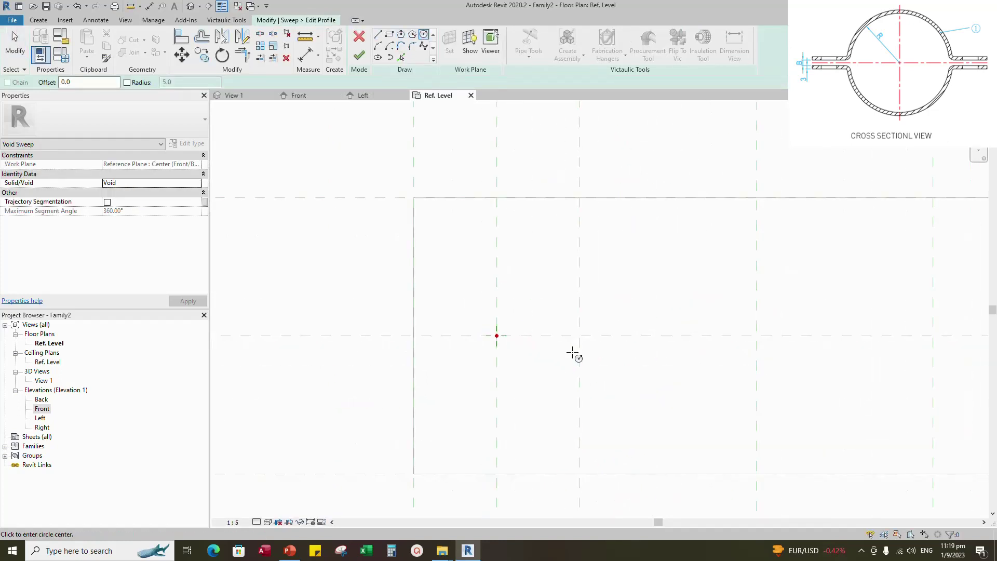
click(496, 336)
scroll(512, 331, up, 1)
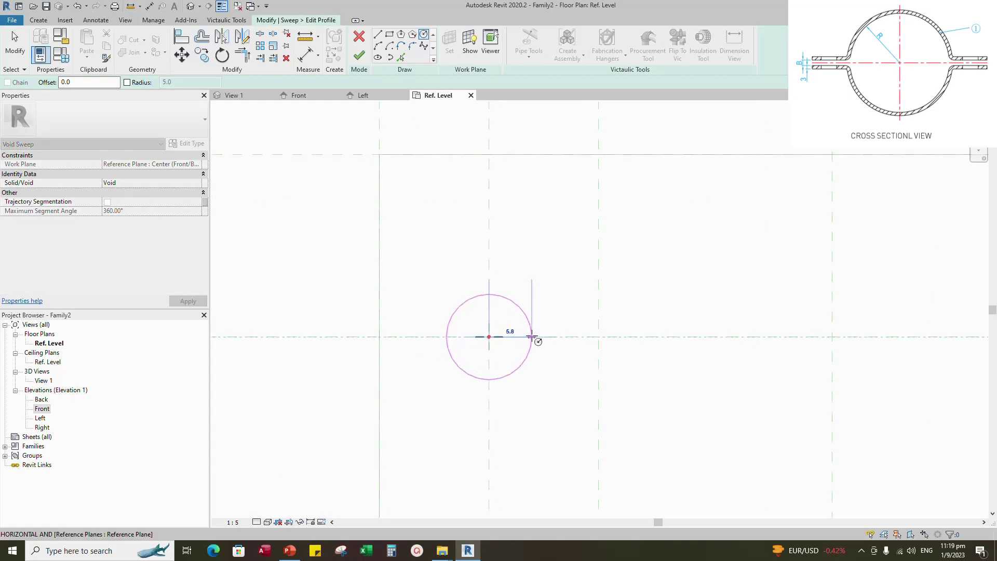
click(539, 341)
key(Escape)
key(Escape)
scroll(545, 357, up, 1)
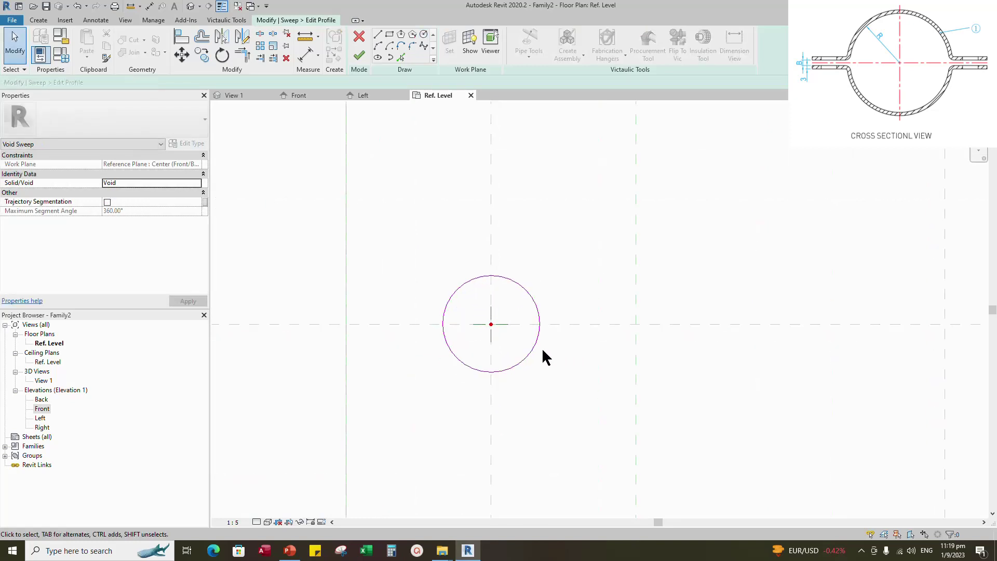
Dimension the profile circle's diameter and set the plan's view scale to 1:2
click(317, 57)
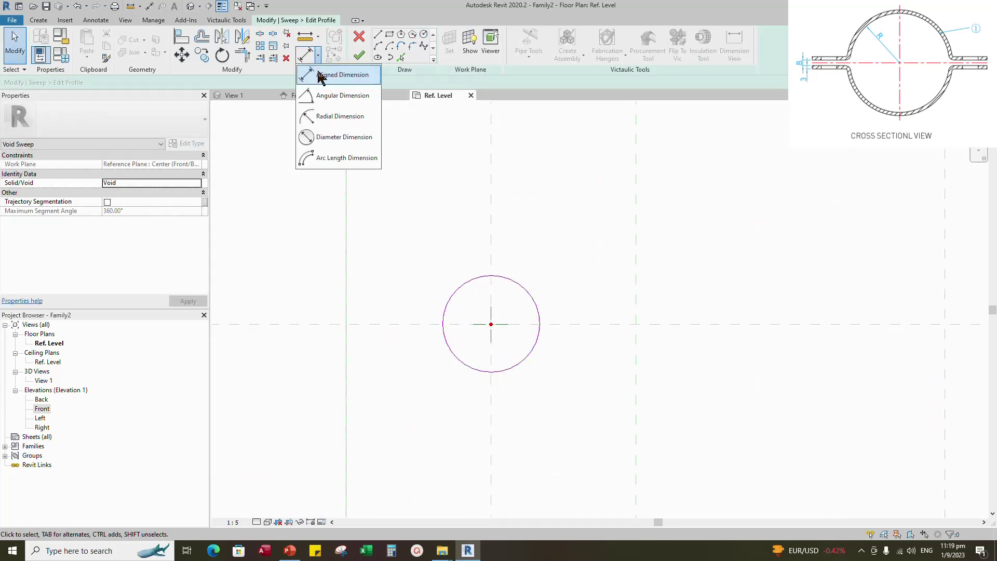
click(325, 137)
scroll(519, 304, down, 2)
click(232, 522)
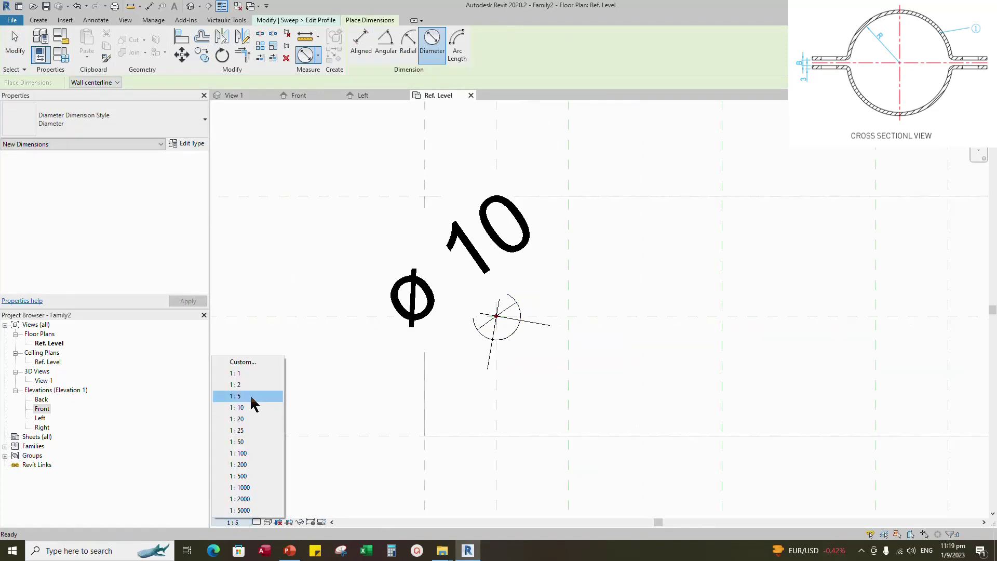
click(251, 398)
click(464, 357)
key(Escape)
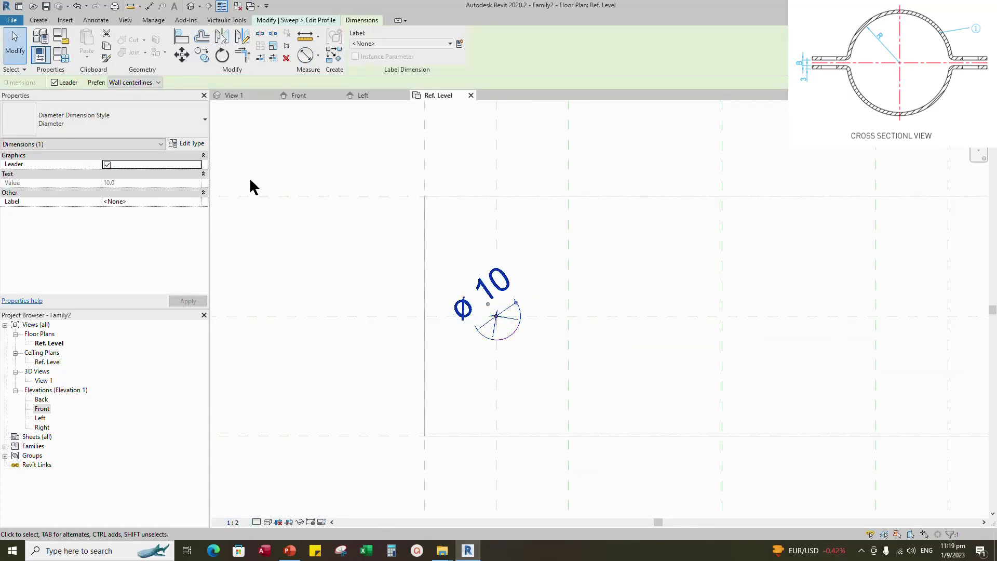
Label the circle's diameter dimension with a new instance family parameter named Hole Diameter
click(459, 44)
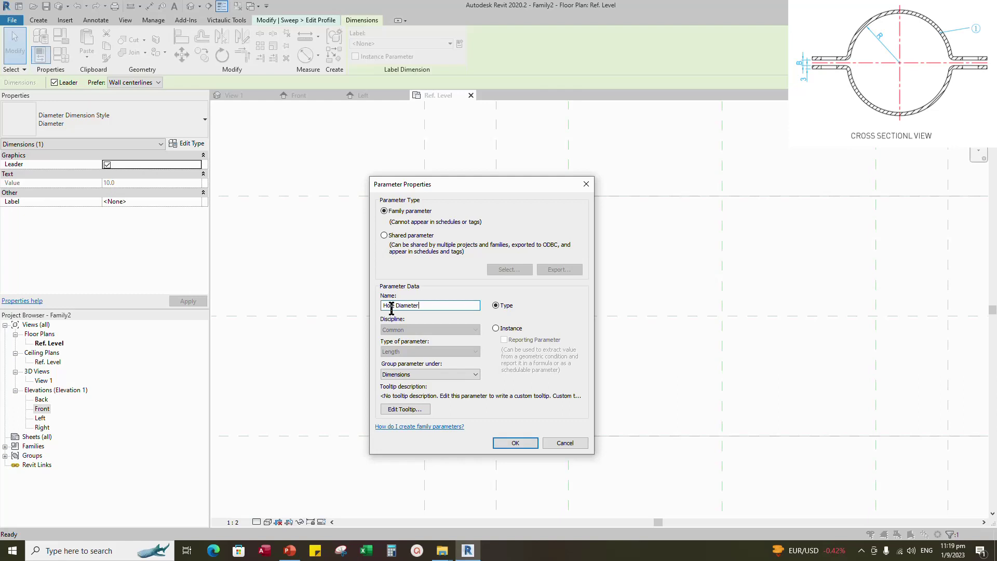
click(494, 328)
click(515, 443)
key(Escape)
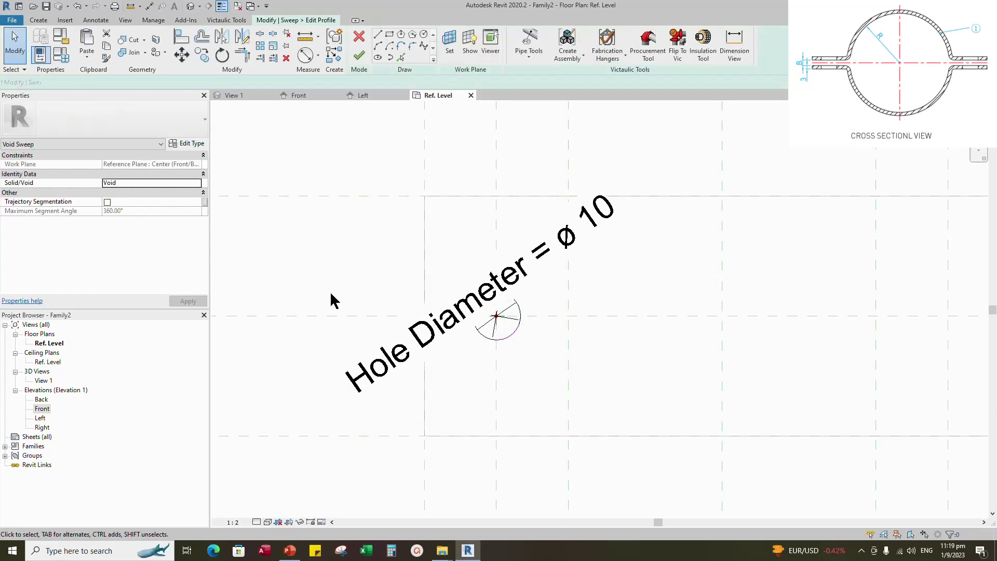
Finish the circular profile and the void sweep, and set the plan's visual style to Shaded
click(359, 54)
click(373, 173)
click(358, 54)
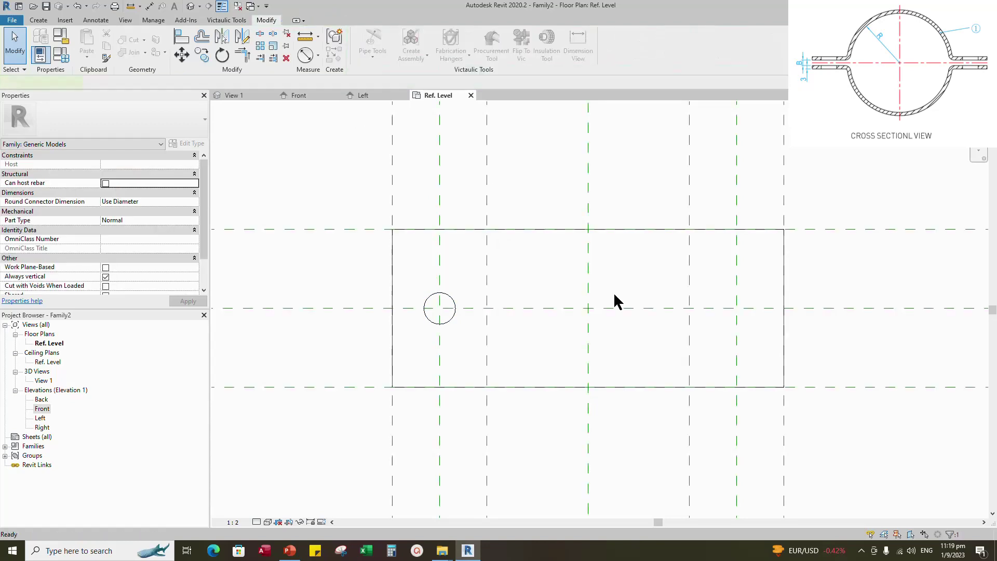
click(614, 294)
scroll(471, 226, down, 1)
click(256, 521)
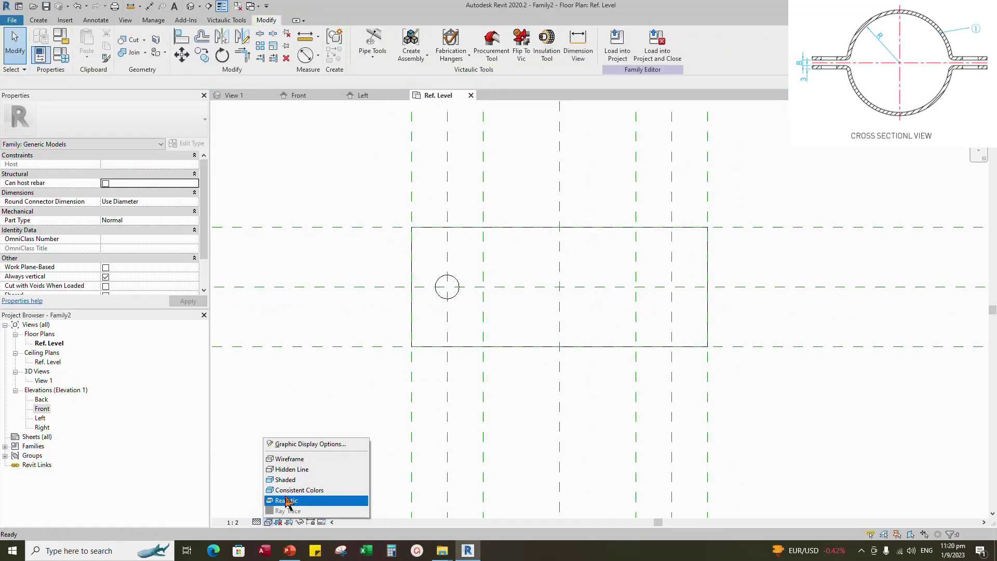
click(283, 479)
scroll(436, 359, down, 1)
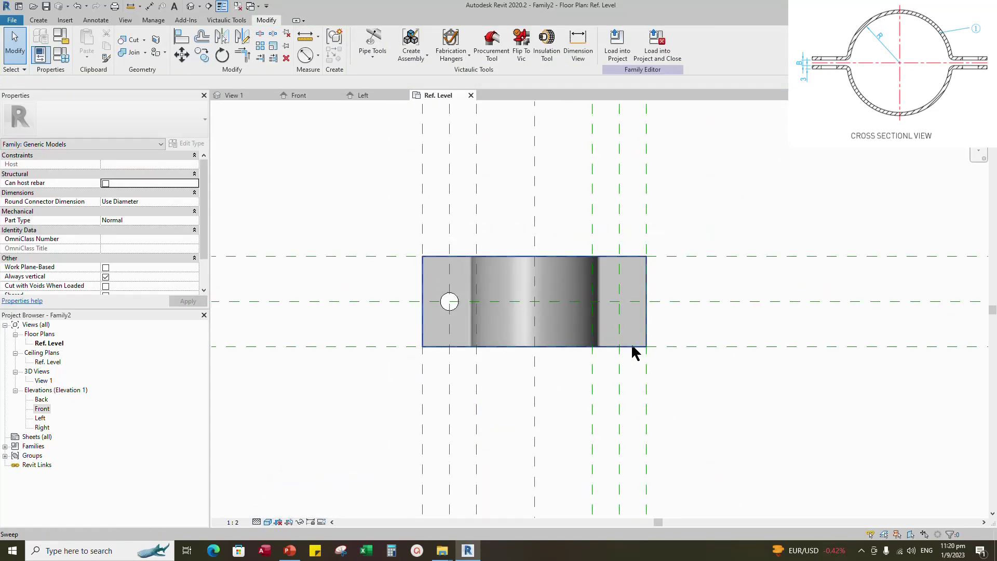
Mirror the left flange's void hole about the vertical center reference plane onto the right flange
click(449, 301)
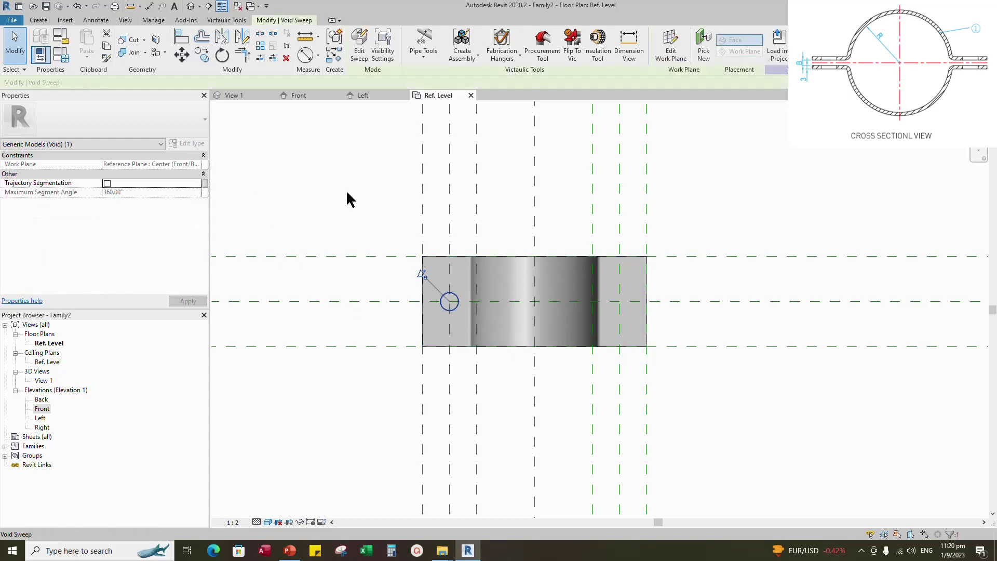
click(273, 58)
click(593, 190)
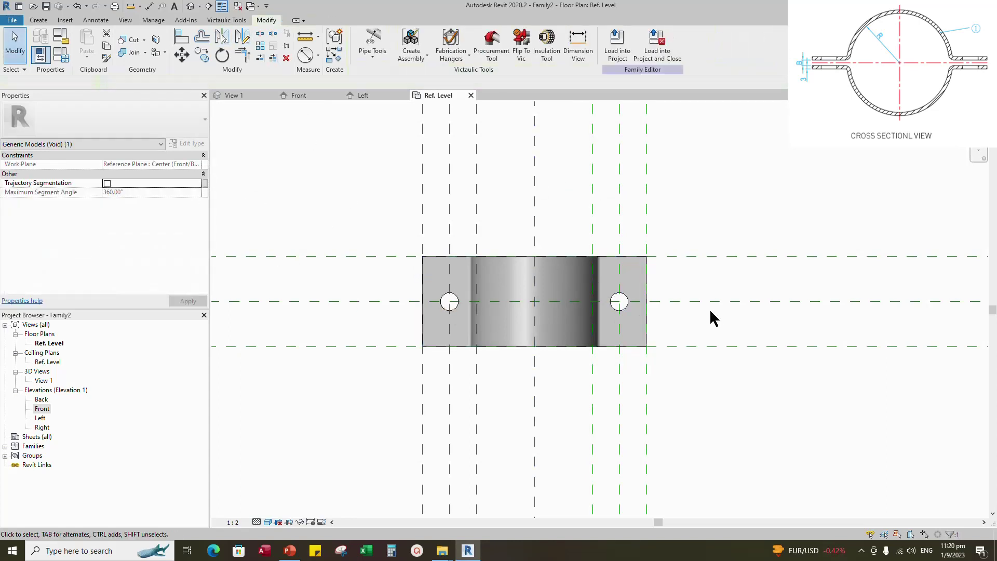
Check which work plane the right flange's void hole is associated with
scroll(712, 316, up, 1)
click(610, 299)
click(670, 48)
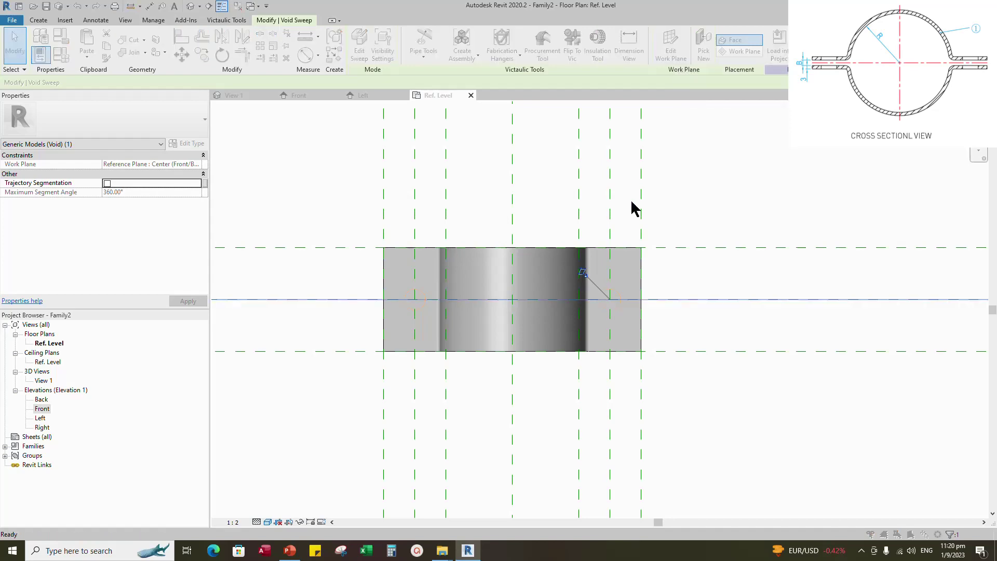
click(470, 336)
key(Escape)
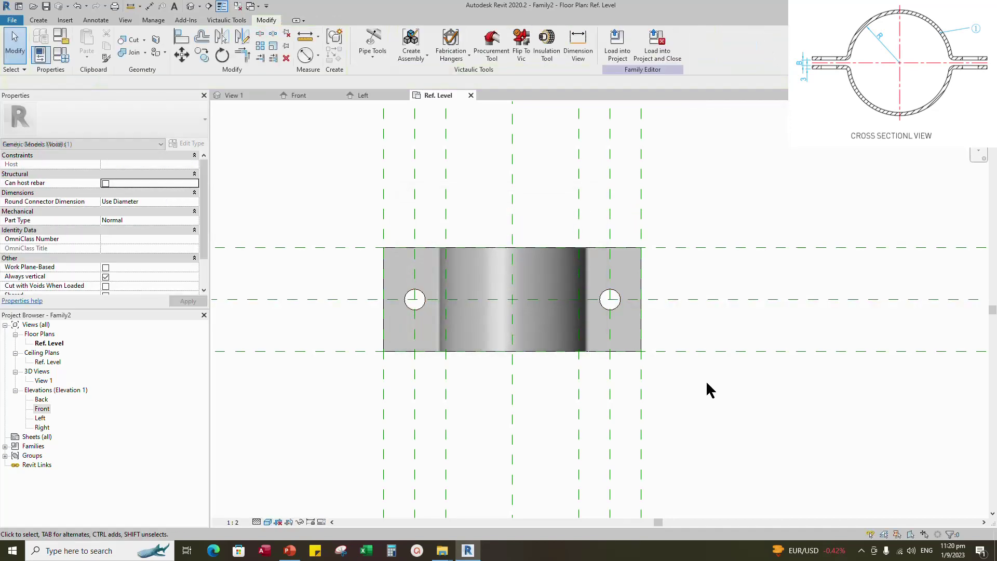
Inspect the clamp and its two bolt holes in the 3D view
scroll(698, 384, down, 1)
click(241, 97)
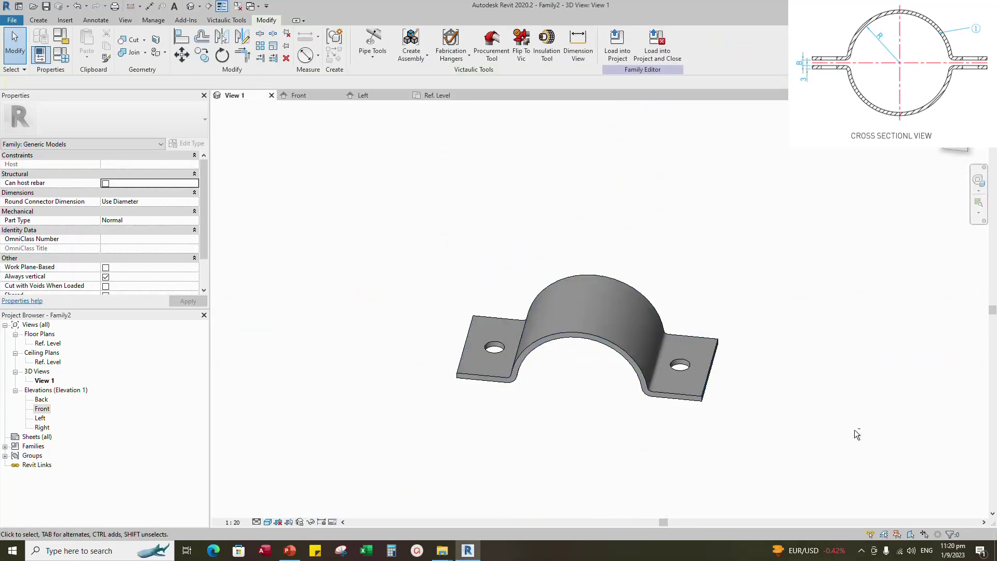
shift+middle_drag(855, 432, 629, 452)
Flex the family by setting the Clamp Radius parameter to 50 and applying it
click(60, 57)
click(125, 254)
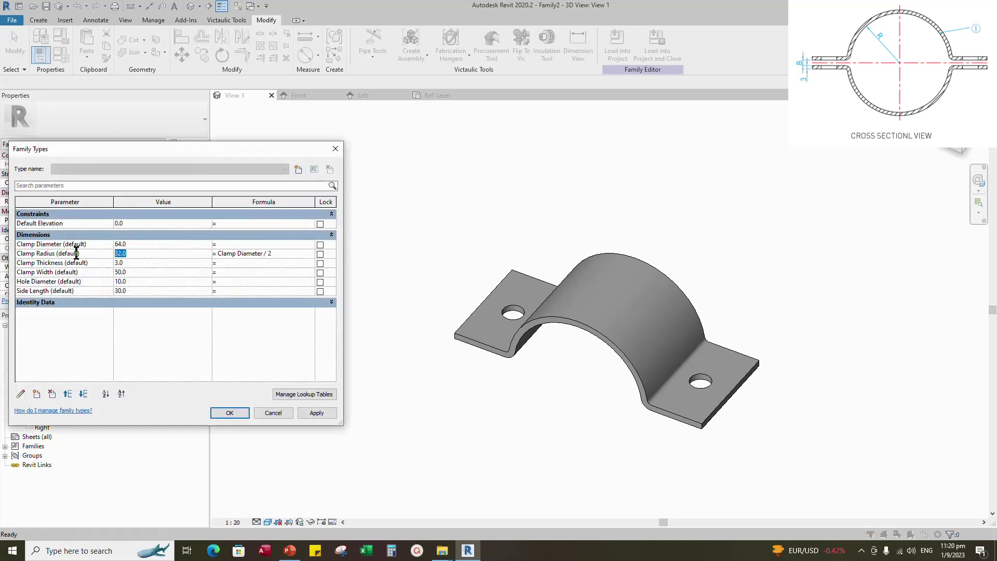
text(50)
click(316, 412)
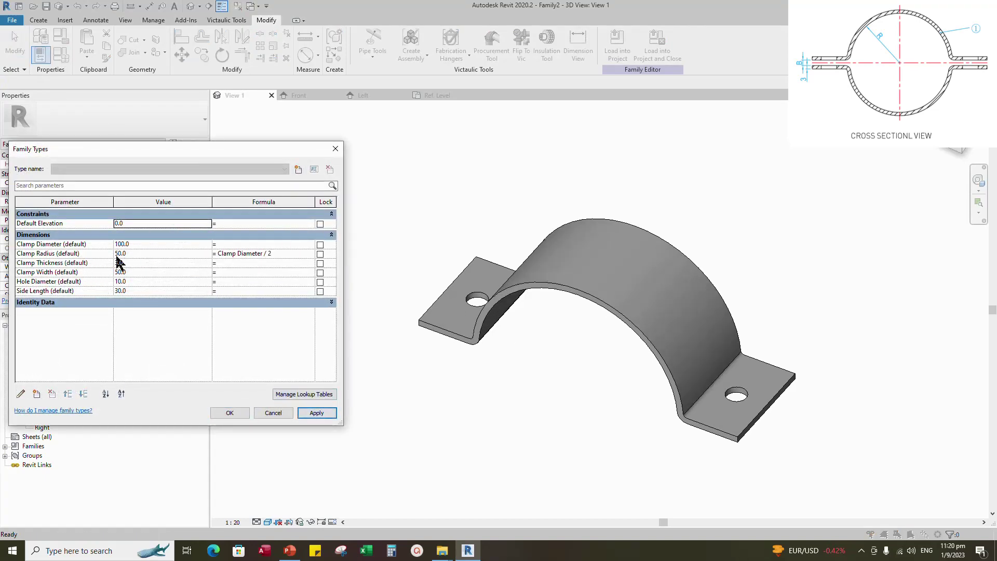
Set the Clamp Radius parameter back to 32 and apply it to the family
drag(128, 254, 76, 256)
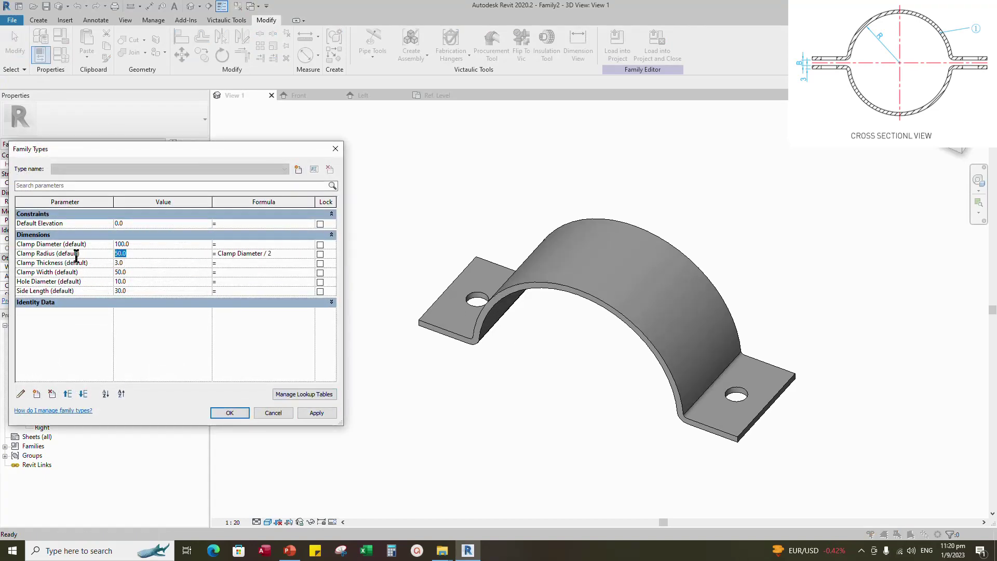
click(316, 413)
click(229, 413)
shift+middle_drag(506, 410, 571, 404)
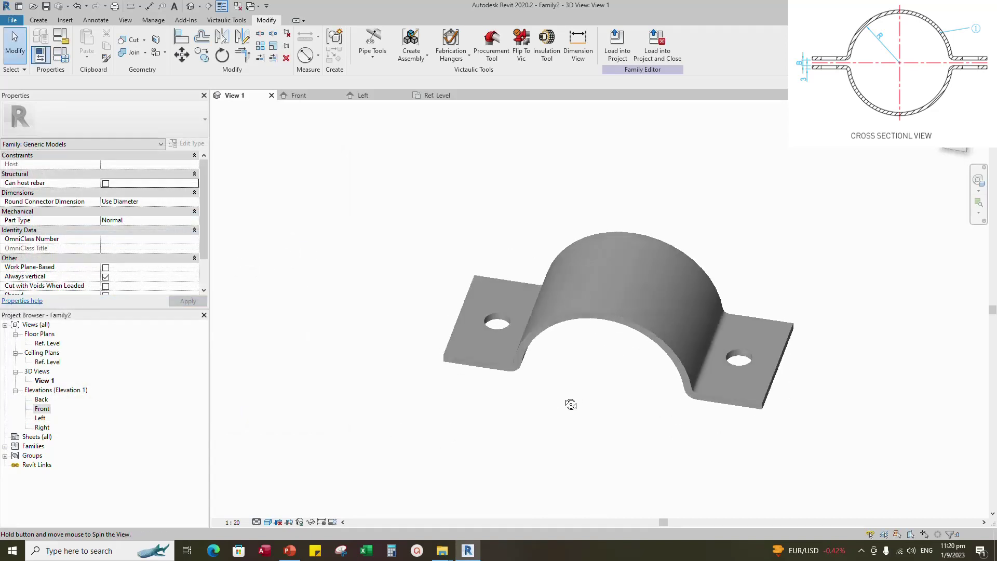
Associate the clamp body's material with a new instance family parameter named Material
click(574, 329)
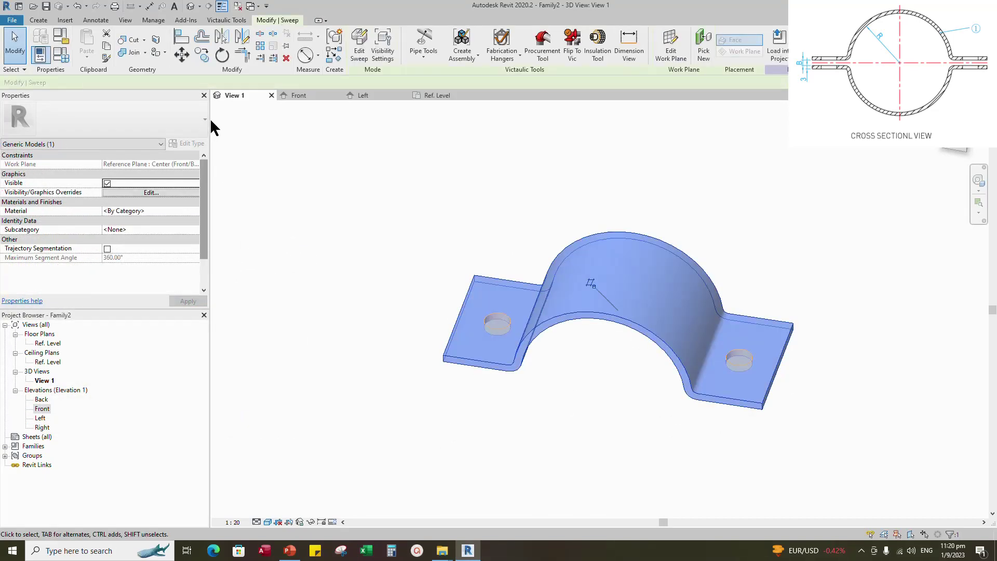
drag(267, 144, 271, 150)
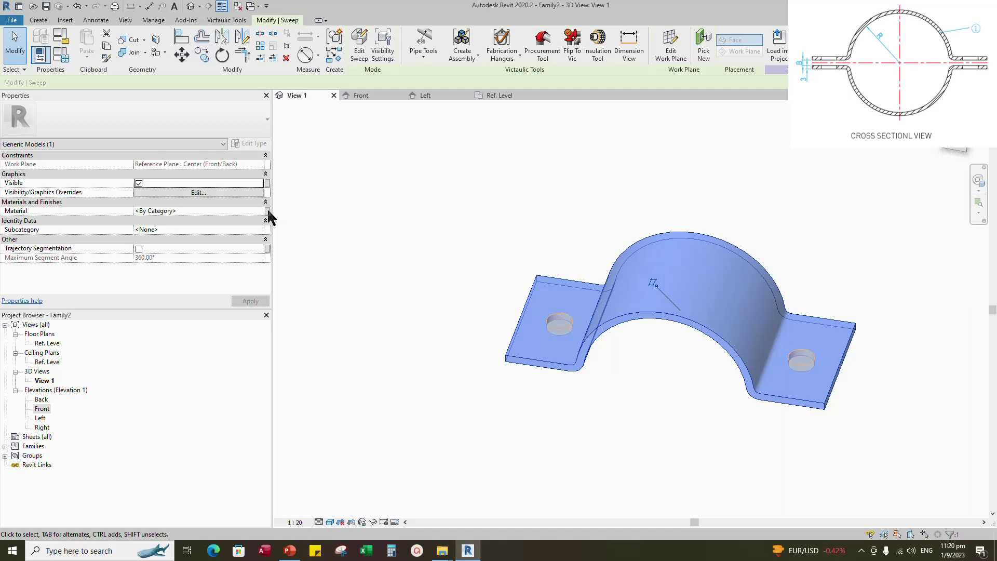
click(268, 211)
click(421, 341)
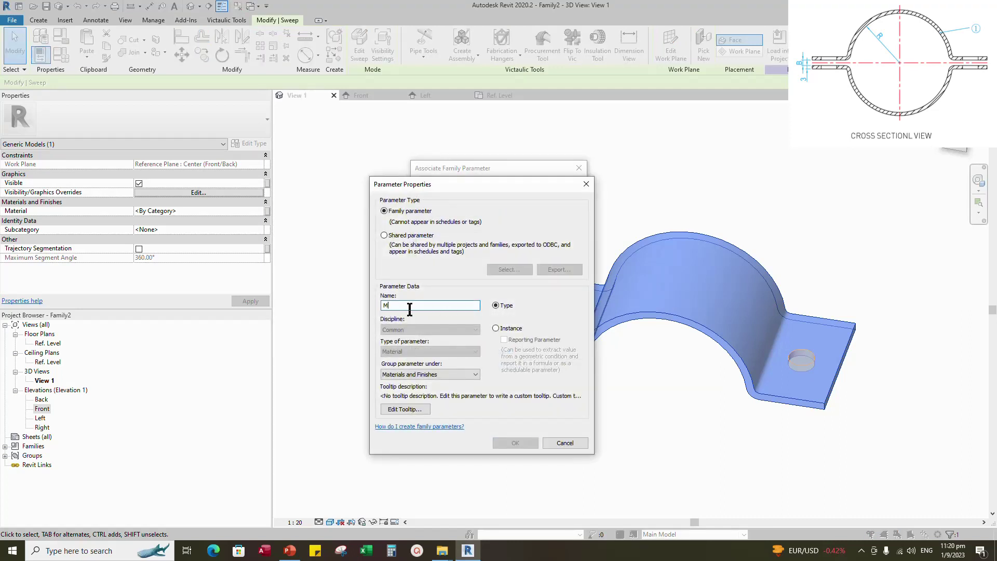
click(495, 328)
click(521, 440)
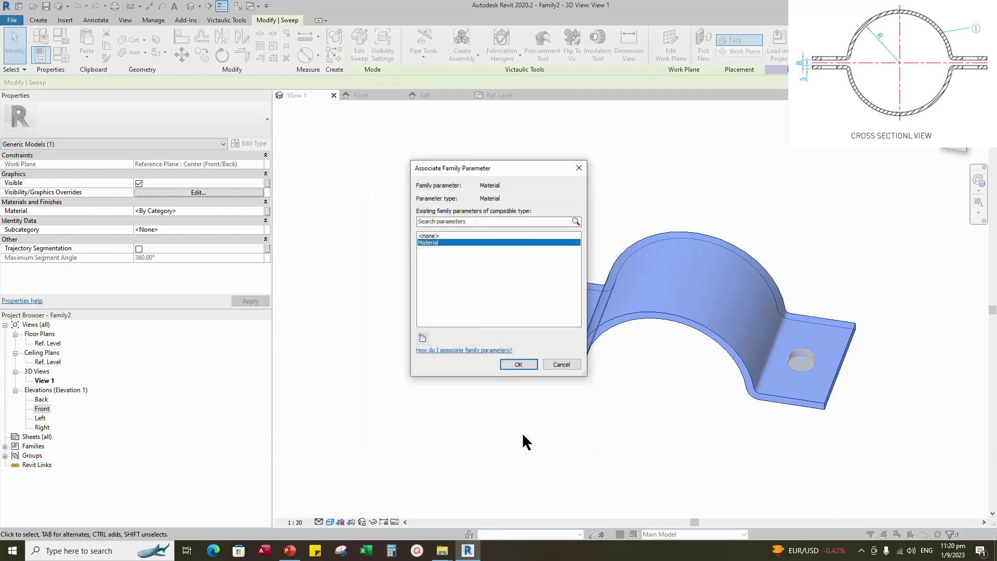
click(518, 364)
click(647, 446)
Create a new material named Galvanized Steel for the family's Material parameter
click(61, 36)
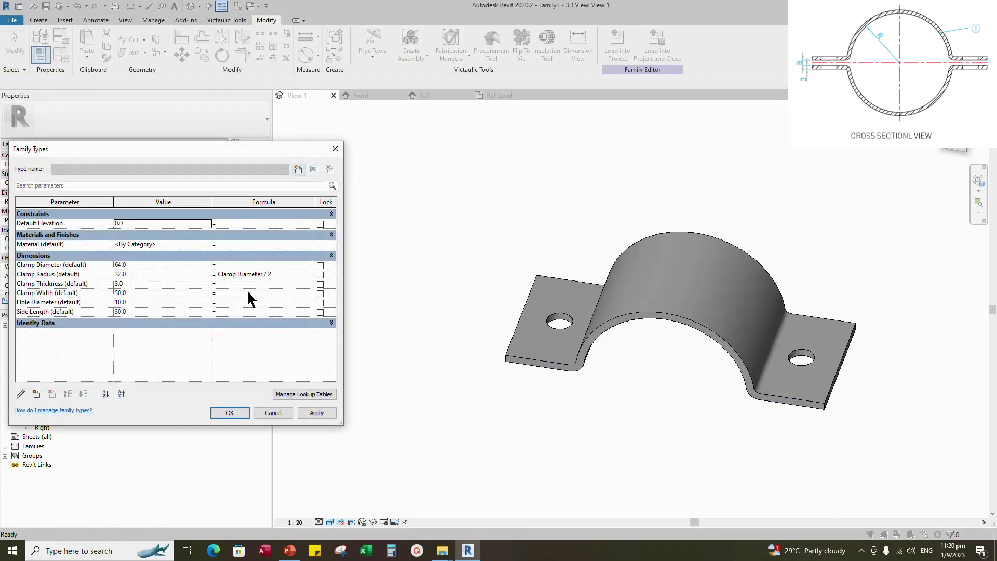
click(208, 244)
drag(366, 189, 332, 157)
scroll(255, 291, down, 1)
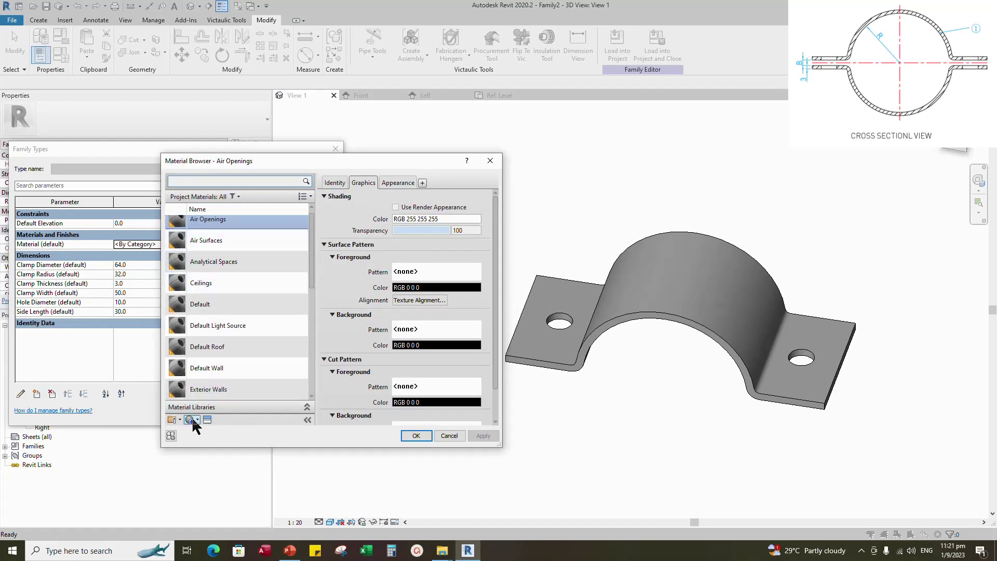
click(196, 420)
click(218, 430)
right_click(242, 306)
click(258, 329)
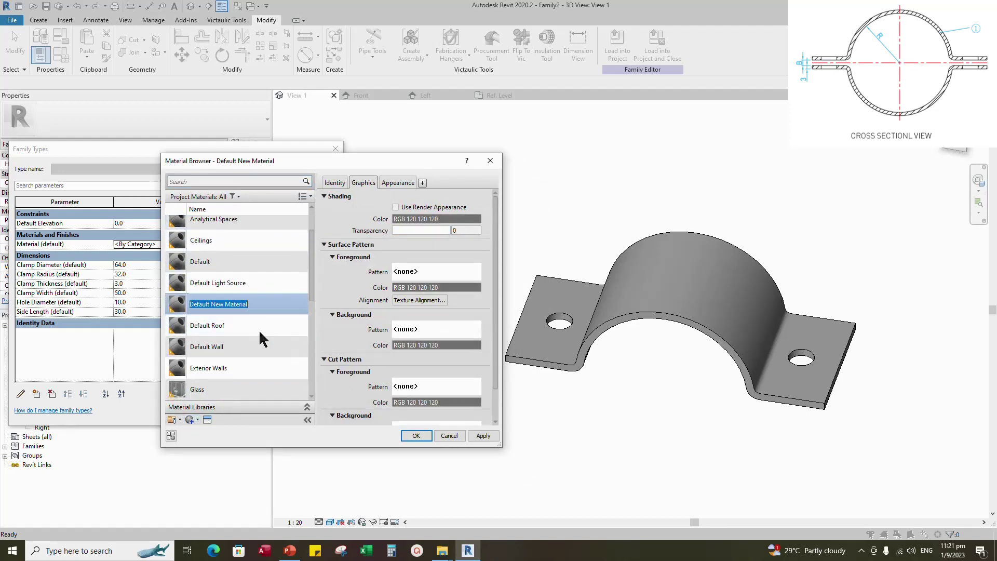
text(Galvani)
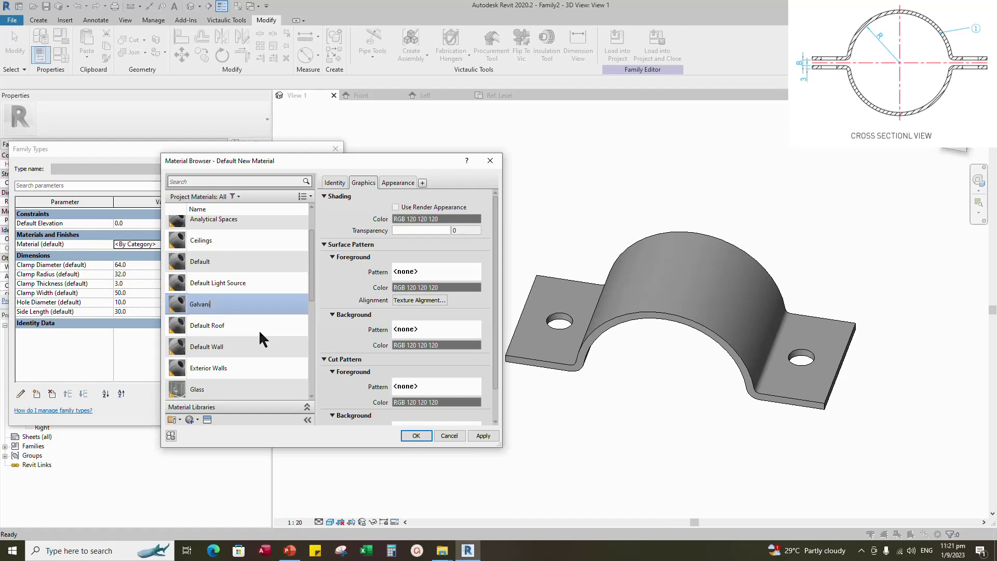
text(zed Steel)
click(491, 436)
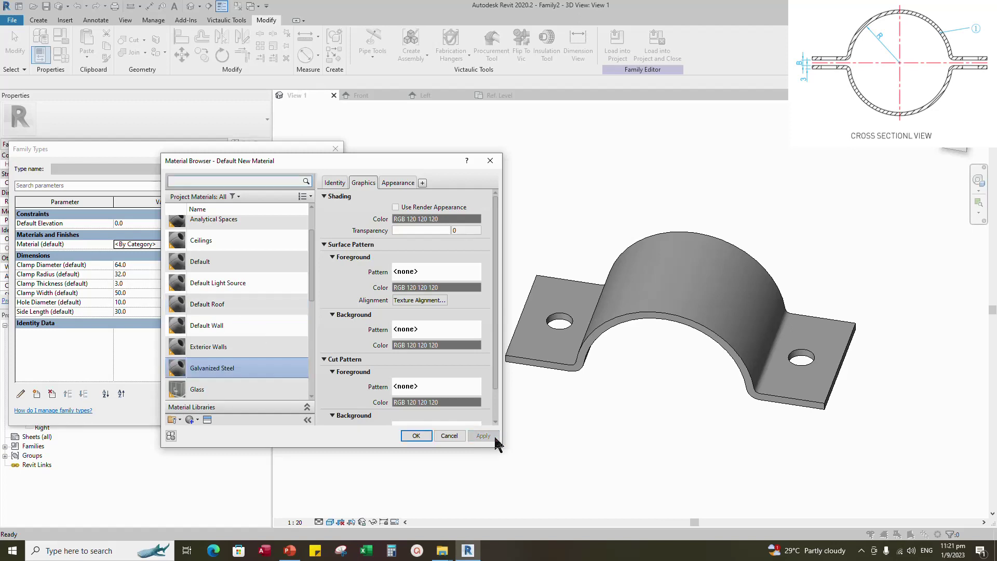
Search the Appearance Library for "Gal" and assign the Steel - Galvanized (Small) appearance to the Galvanized Steel material
click(207, 419)
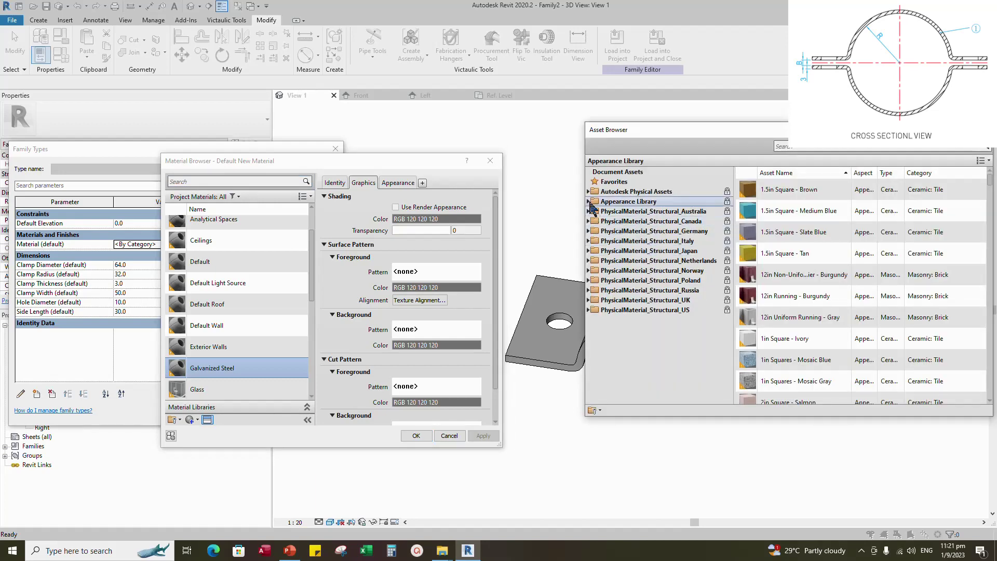
click(588, 202)
click(615, 309)
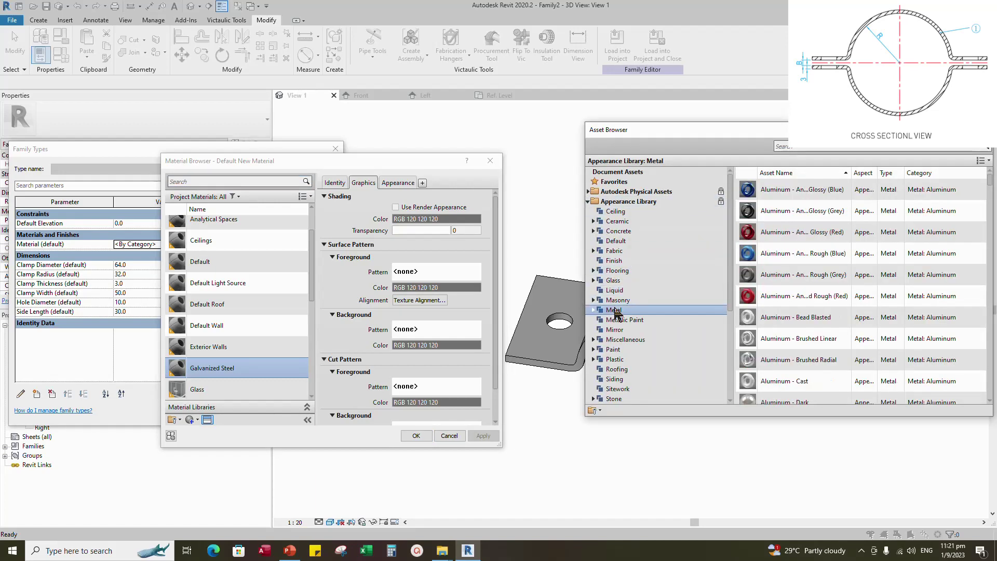
click(789, 147)
text(G)
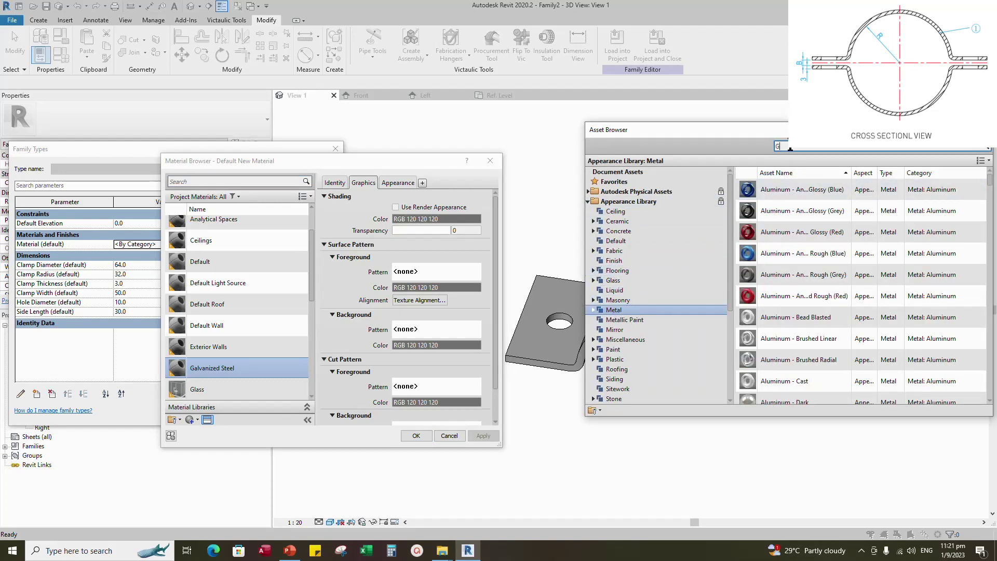
text(al)
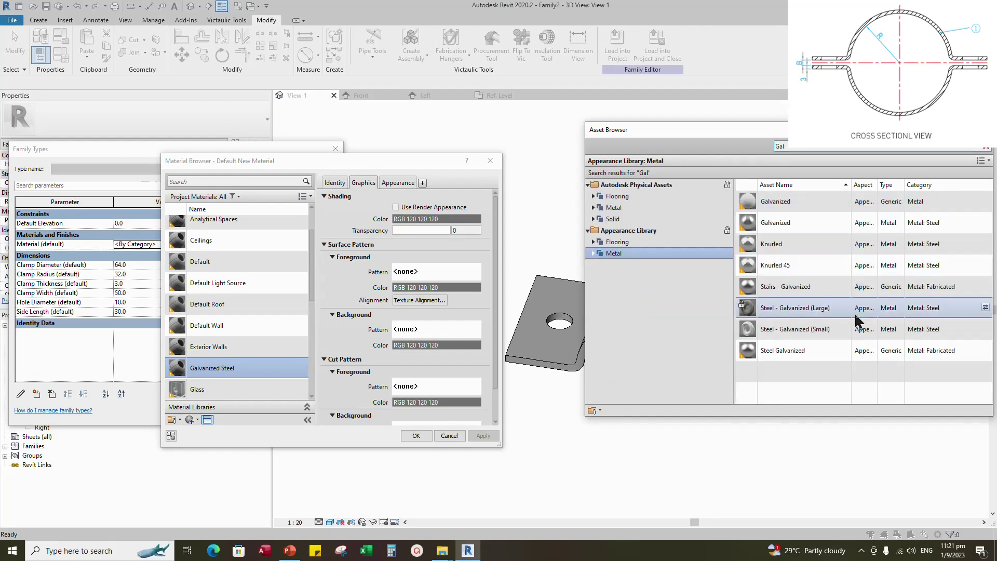
click(986, 329)
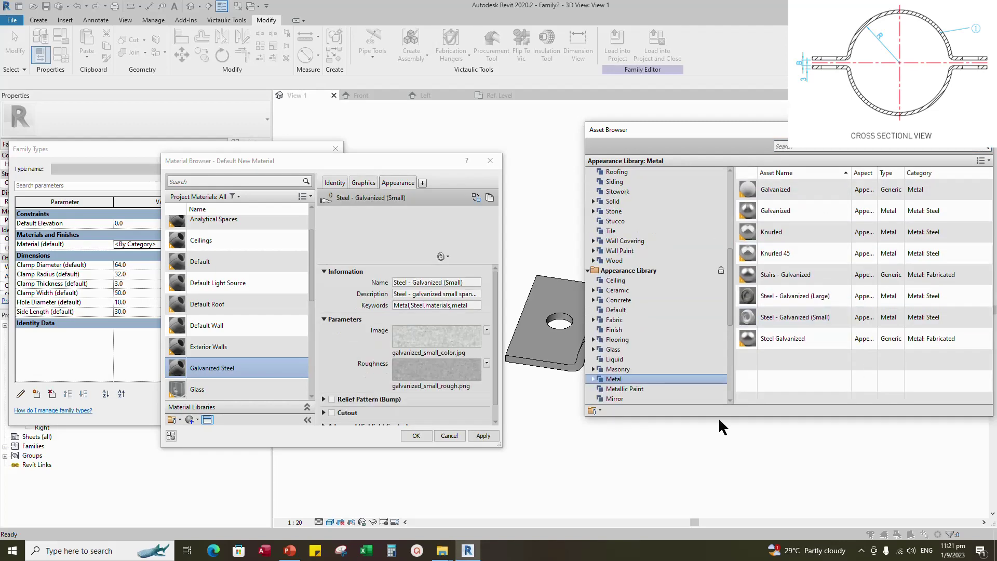
click(984, 130)
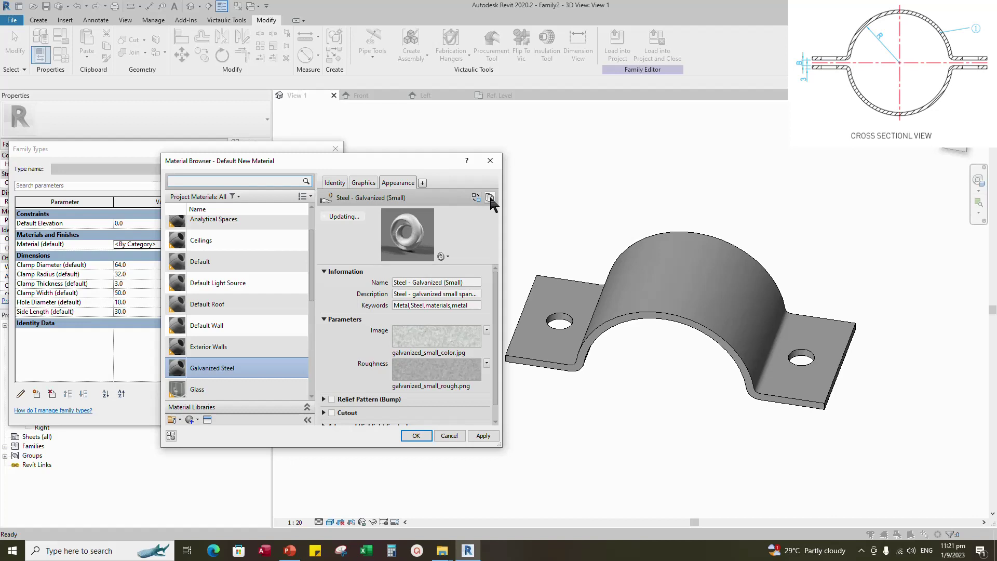
Duplicate the material's Steel - Galvanized (Small) appearance asset and apply it to Galvanized Steel
click(489, 198)
click(470, 284)
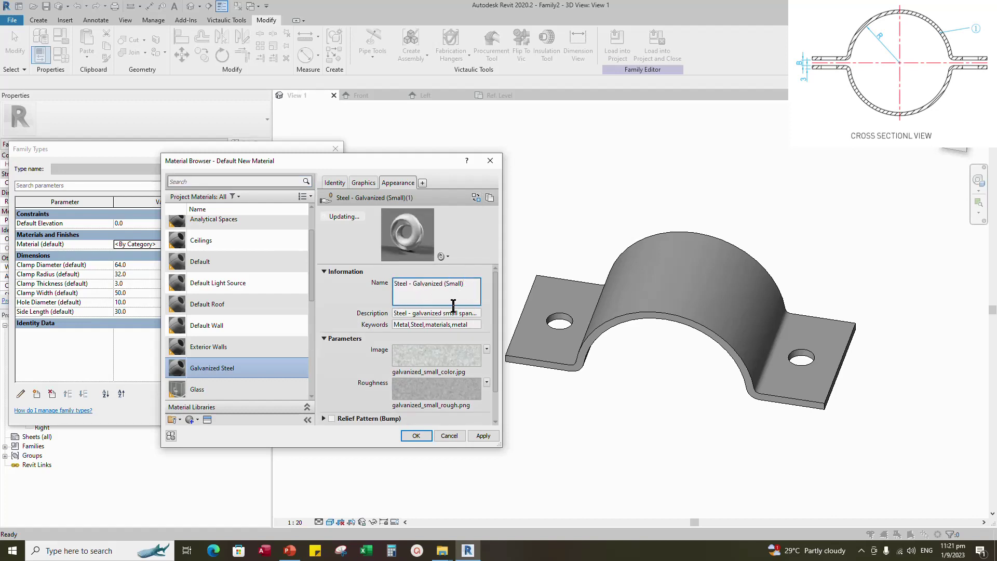
click(482, 435)
Make Galvanized Steel shading use its render appearance, and assign it as the family's Material parameter value
click(363, 183)
click(396, 207)
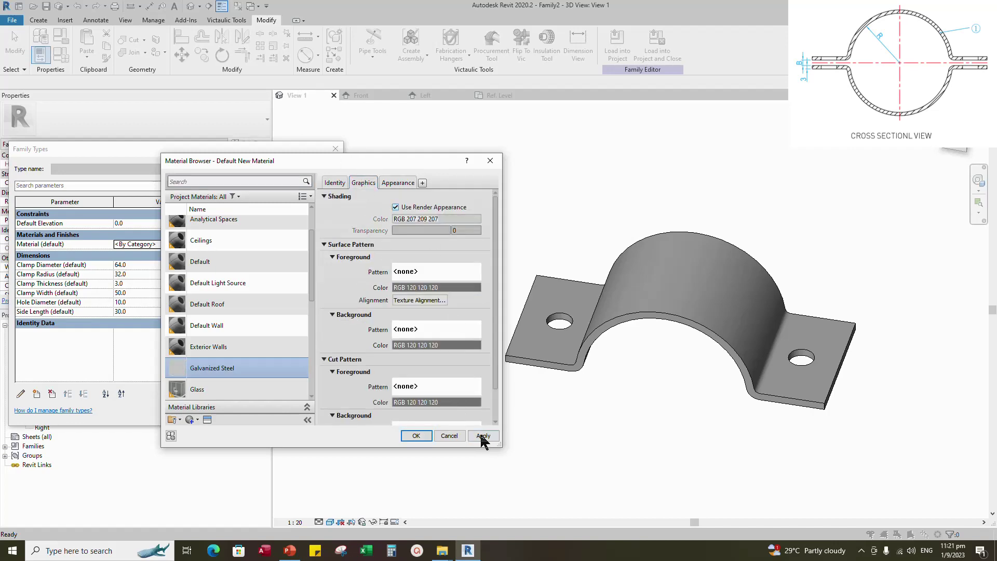
click(415, 435)
click(310, 417)
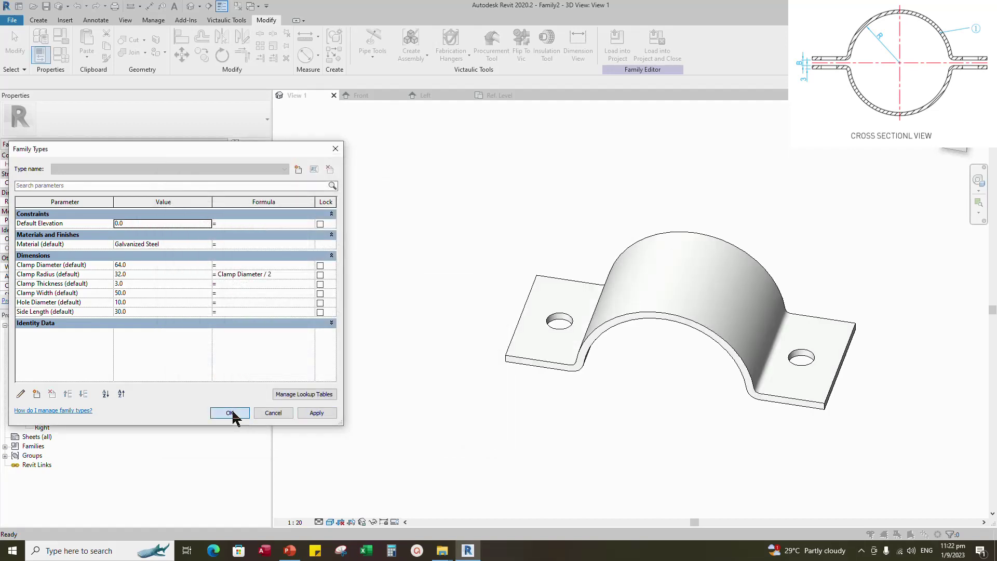
click(231, 413)
Set the 3D view to the Realistic visual style and inspect the galvanized texture on the clamp
scroll(410, 327, down, 1)
shift+middle_drag(758, 454, 696, 458)
click(330, 522)
click(342, 511)
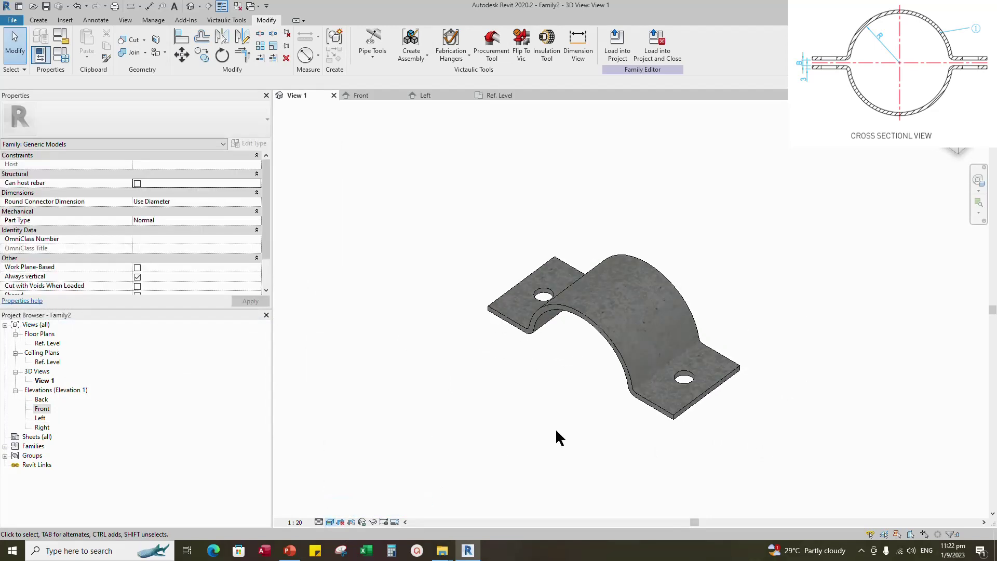
shift+middle_drag(555, 428, 777, 429)
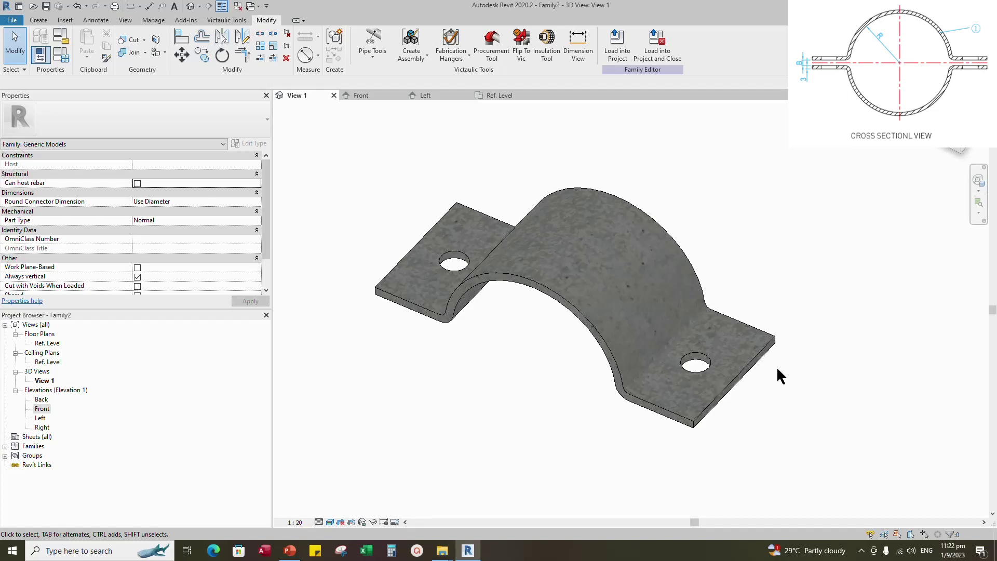
scroll(706, 194, down, 2)
scroll(705, 194, up, 1)
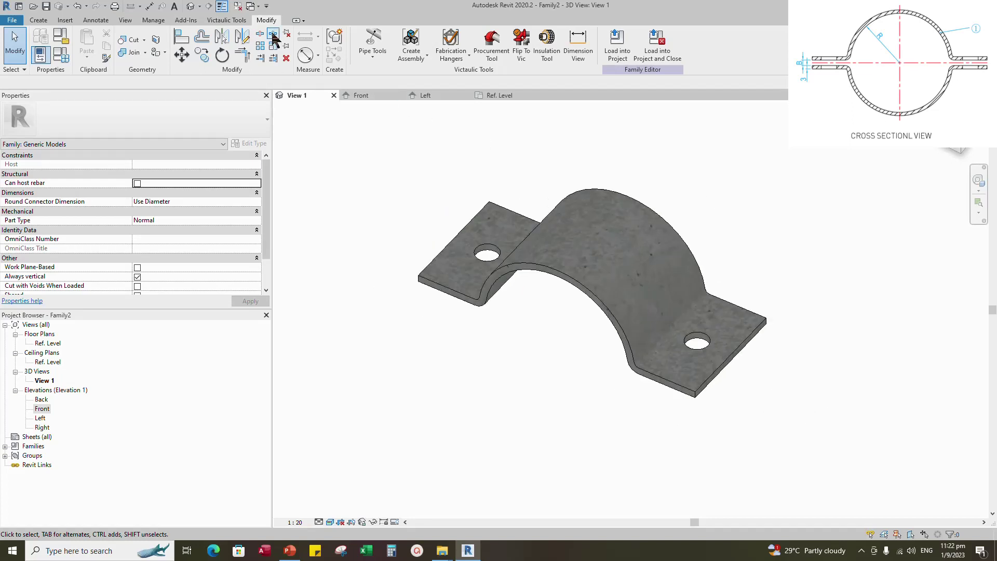
Close the inactive views and save the family as Pipe Clamp_Single
click(238, 6)
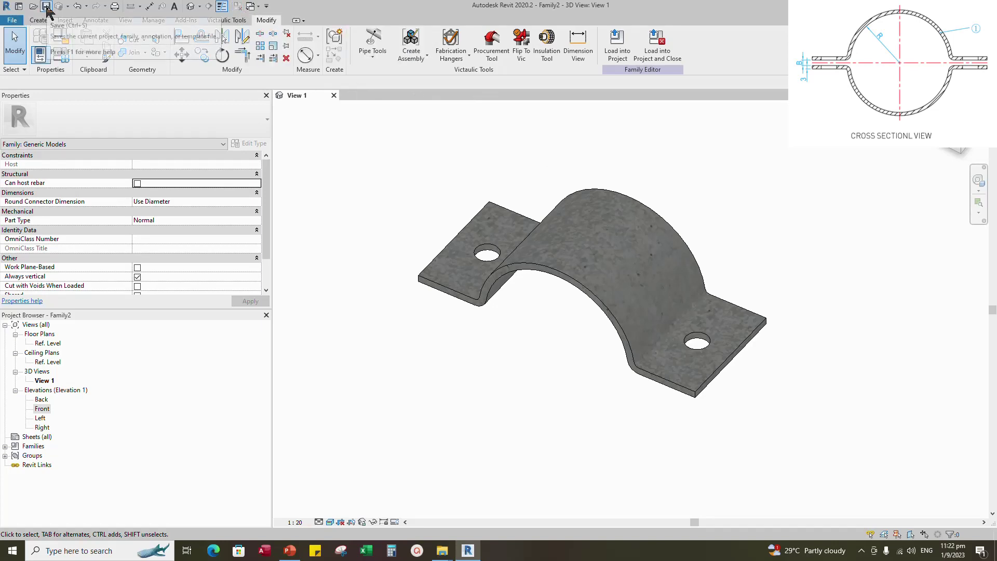
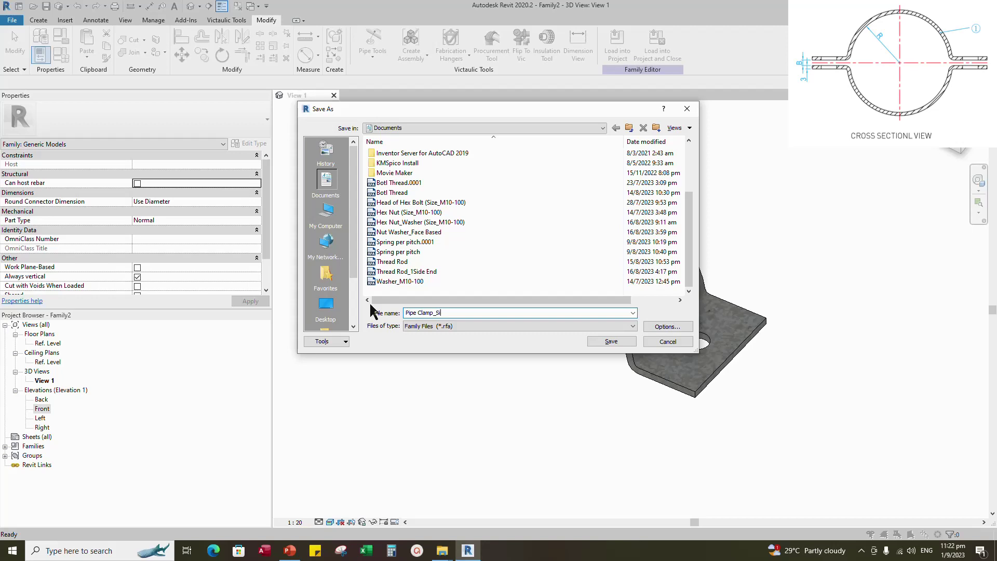
text(Single)
click(611, 341)
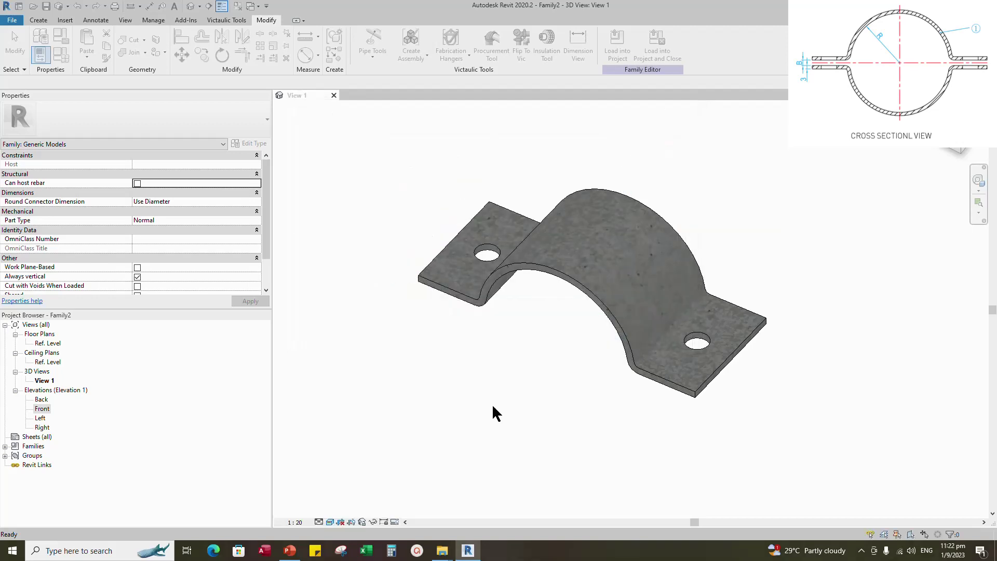
scroll(481, 394, down, 2)
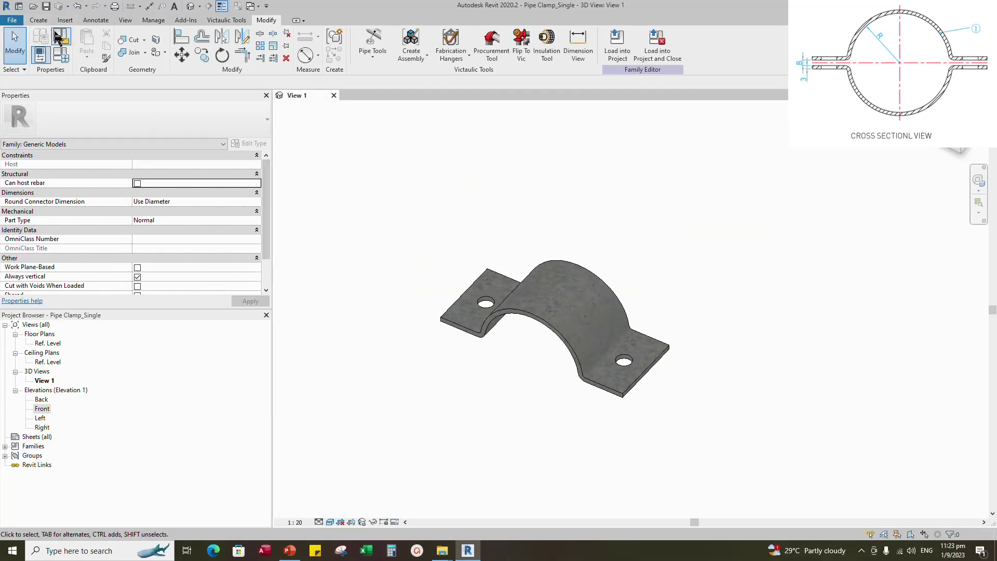
Create a new family from the metric generic model template
click(12, 20)
mouse_move(65, 68)
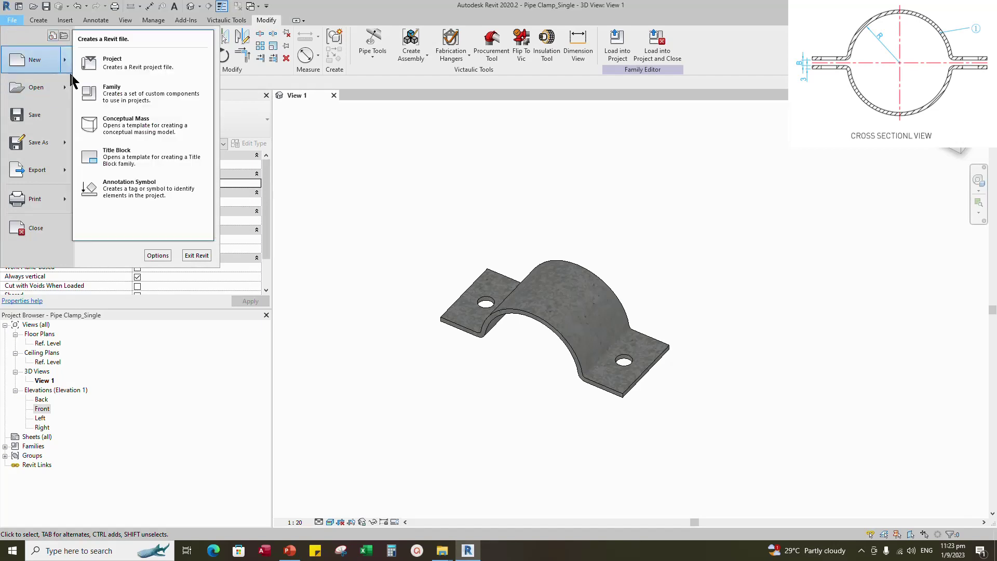
click(114, 91)
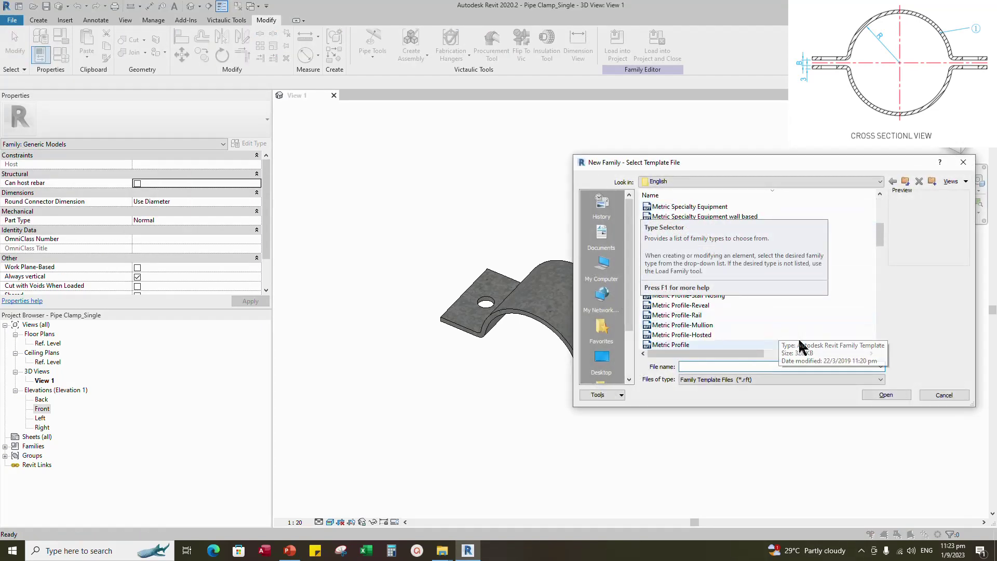
scroll(774, 330, up, 2)
scroll(881, 249, down, 8)
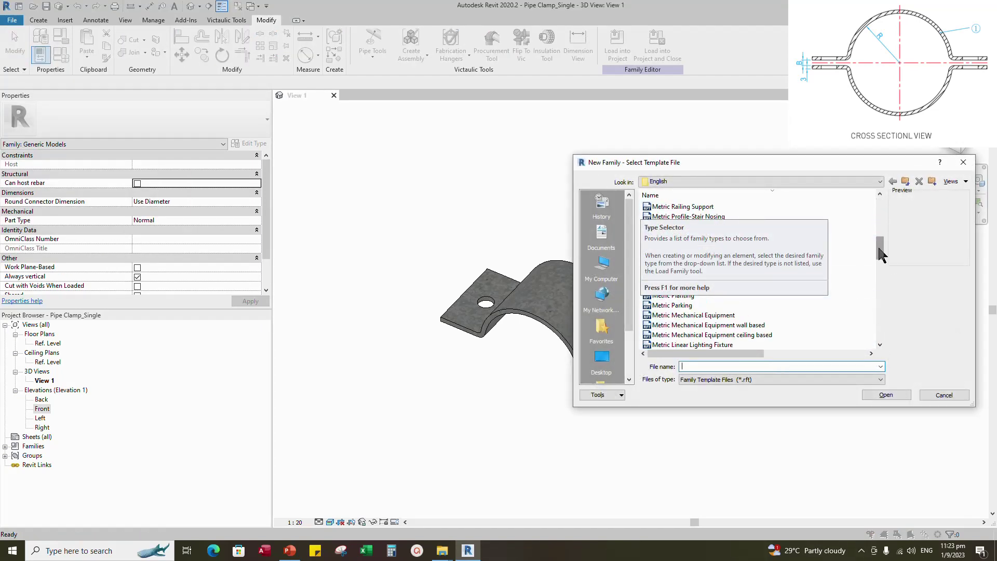
click(695, 315)
click(885, 395)
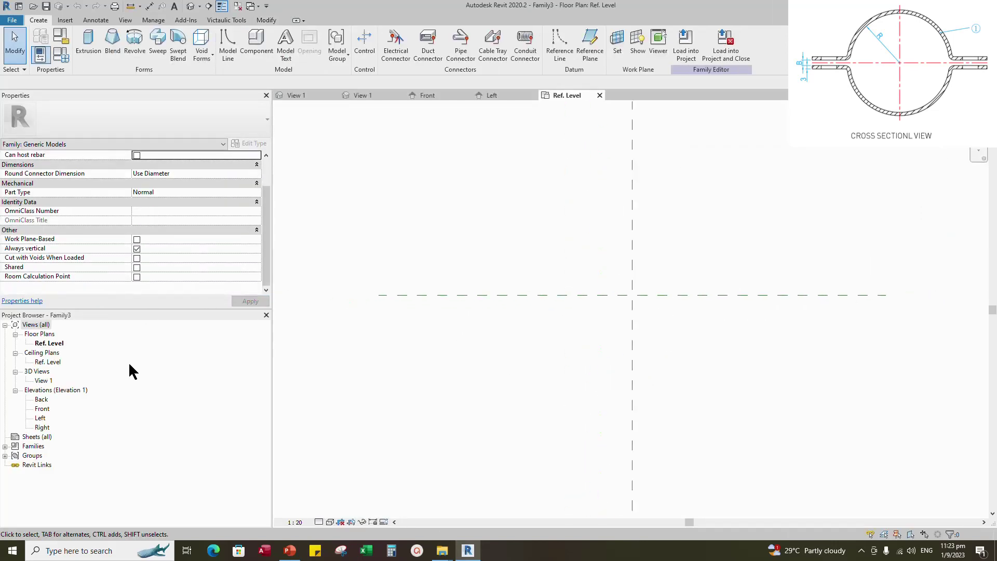
Open the new family's Front elevation and set its view scale to 1:2
double_click(42, 408)
scroll(592, 364, up, 2)
click(587, 309)
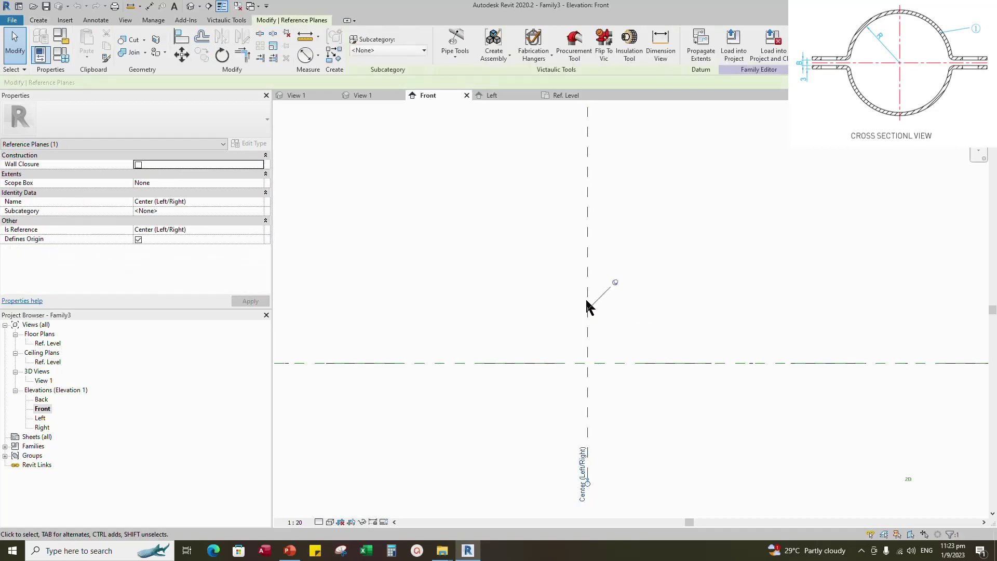
click(334, 54)
click(294, 521)
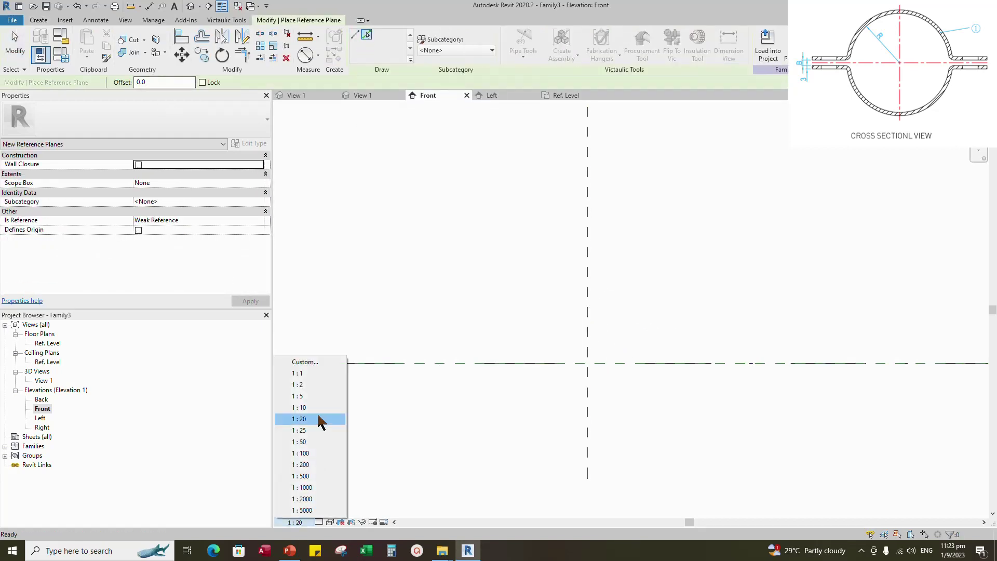
click(304, 385)
Add two horizontal reference planes offset 5 mm above and below the reference level
click(141, 82)
scroll(563, 343, up, 1)
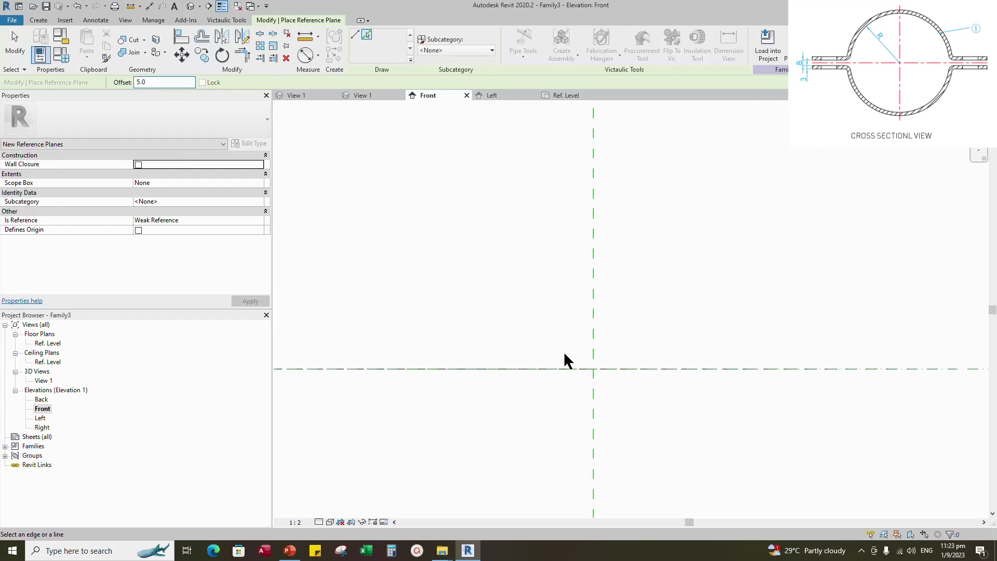
scroll(563, 372, up, 4)
scroll(585, 354, up, 3)
click(586, 355)
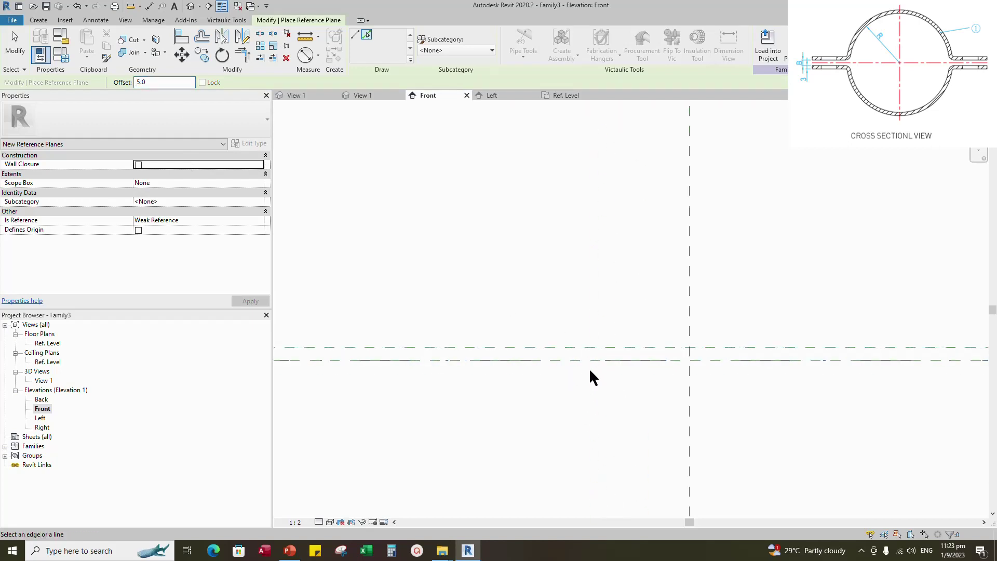
click(589, 364)
scroll(431, 245, down, 3)
Add an aligned dimension across the two offset planes and the central level, and constrain its segments as equal
click(318, 56)
click(337, 74)
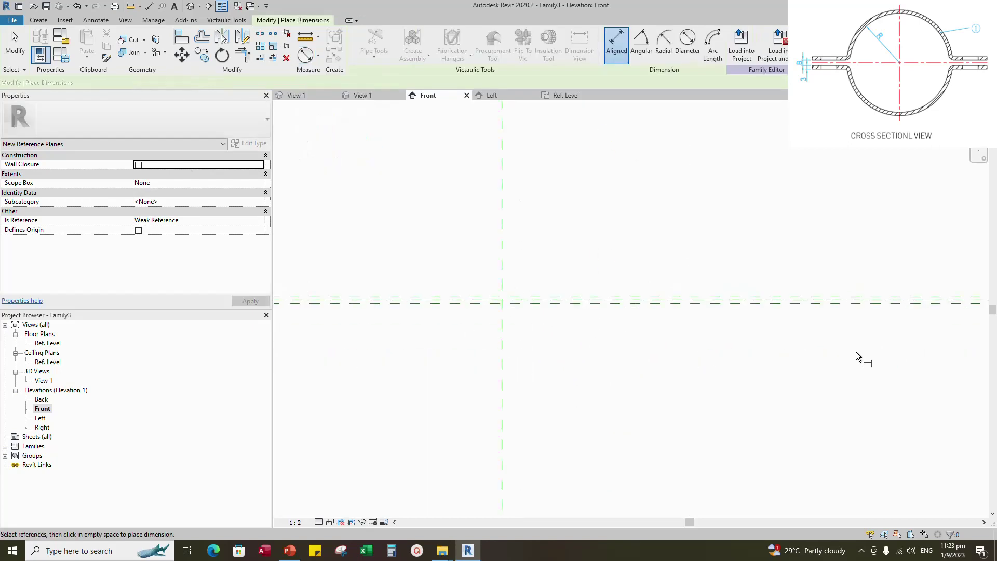
middle_drag(912, 303, 753, 285)
click(788, 311)
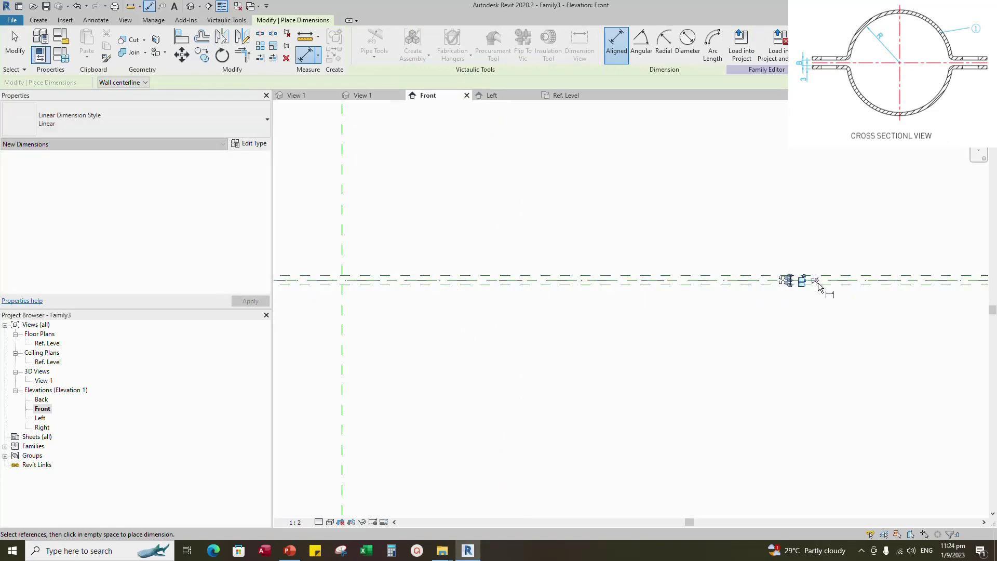
click(814, 282)
scroll(790, 291, up, 3)
scroll(641, 297, down, 3)
scroll(784, 298, up, 1)
Dimension the overall distance between the two outer horizontal reference planes
click(767, 272)
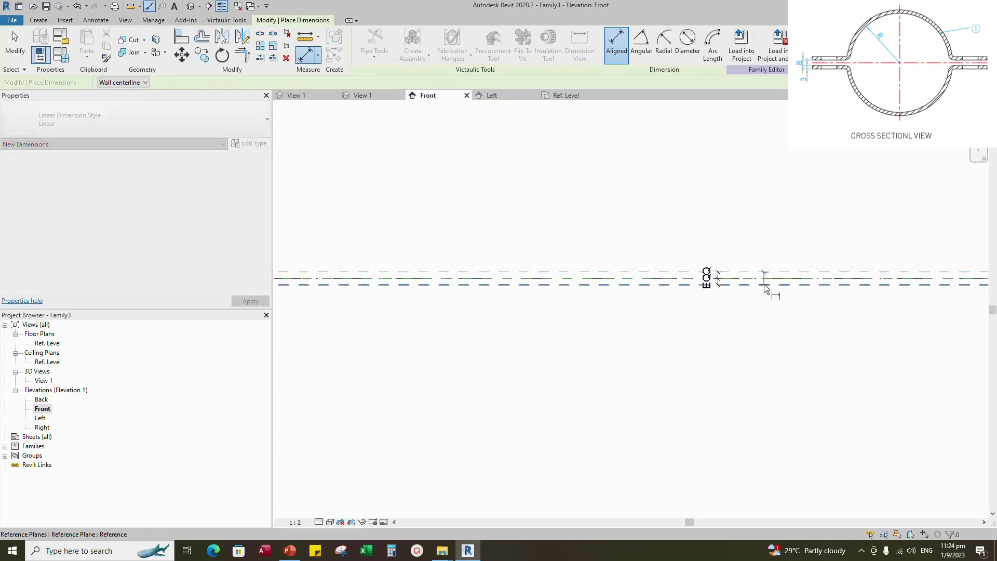
click(764, 284)
click(805, 318)
key(Escape)
key(Escape)
Label the overall gap dimension with a new instance parameter named Clamp Gap
click(803, 285)
click(459, 44)
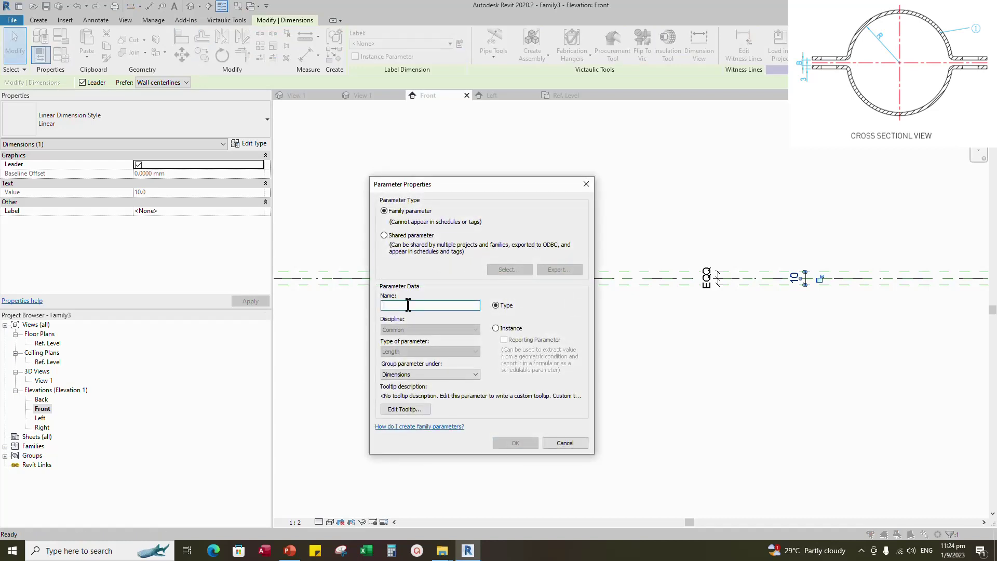
text(Clamp Gap)
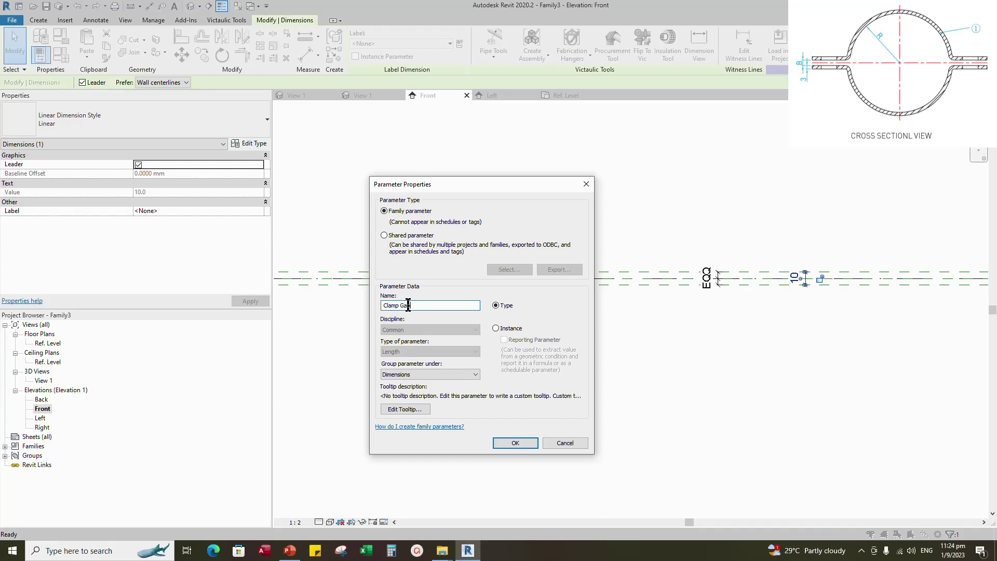
click(498, 331)
click(507, 442)
click(725, 371)
scroll(725, 371, down, 3)
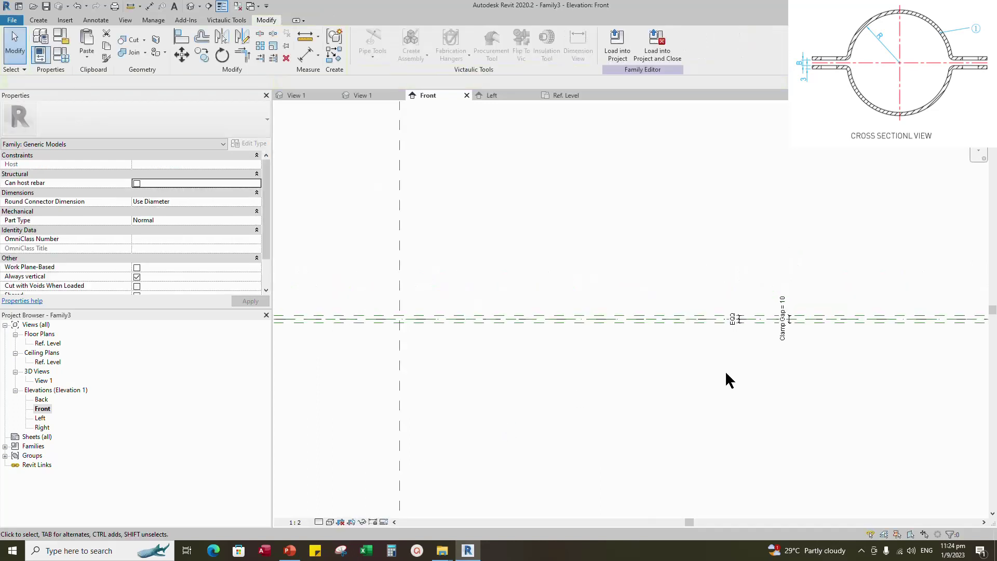
Load Pipe Clamp_Single into the new family, place it in plan about 20 mm right of and 30 mm above the plane intersection, and select it
key(ctrl+Tab)
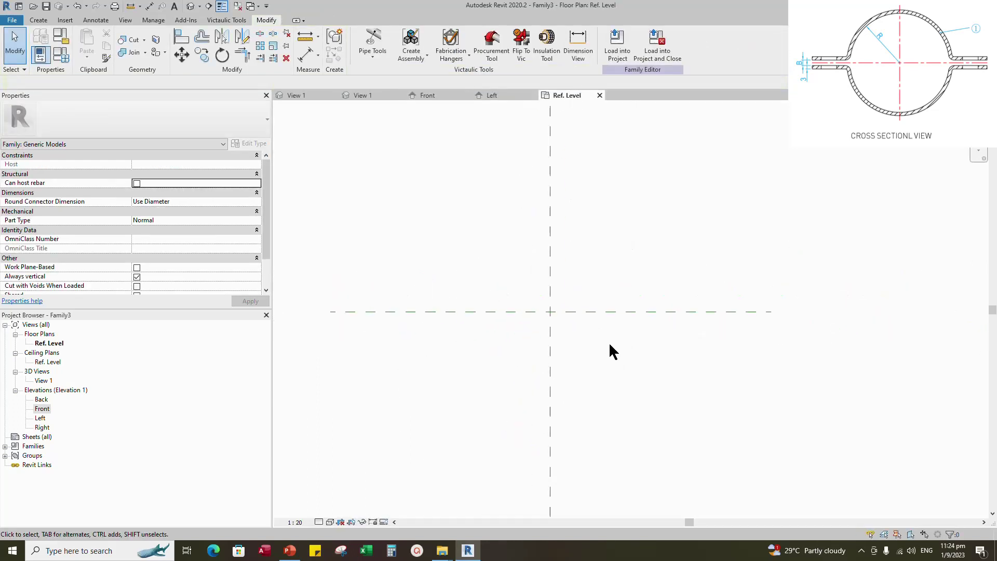
click(297, 95)
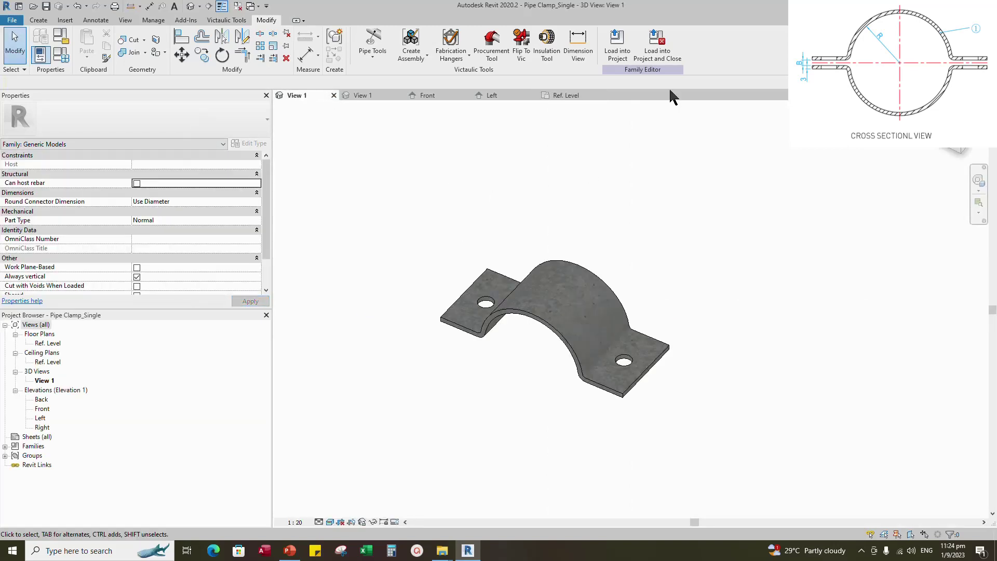
click(617, 46)
scroll(545, 317, up, 5)
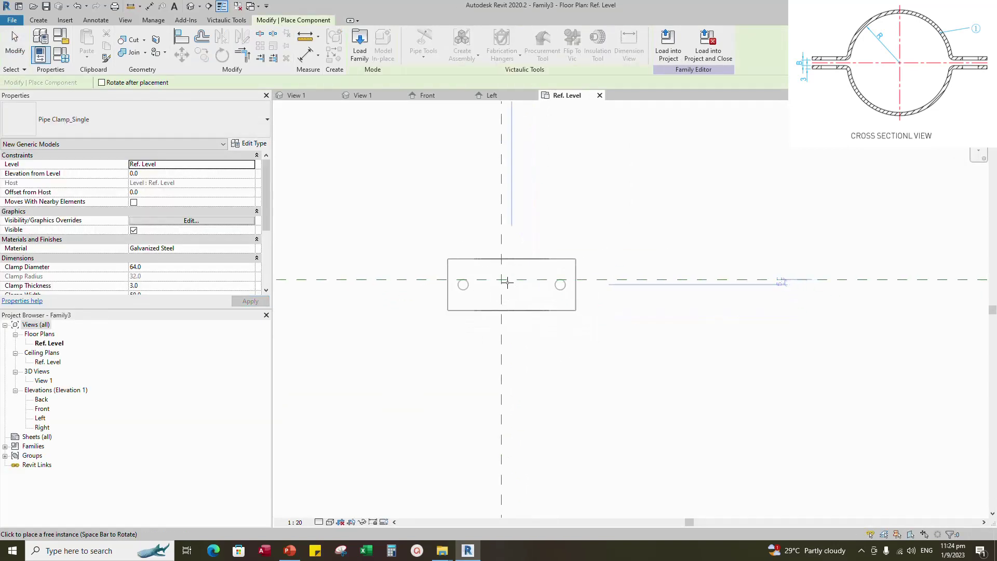
click(522, 248)
scroll(680, 329, down, 2)
key(Escape)
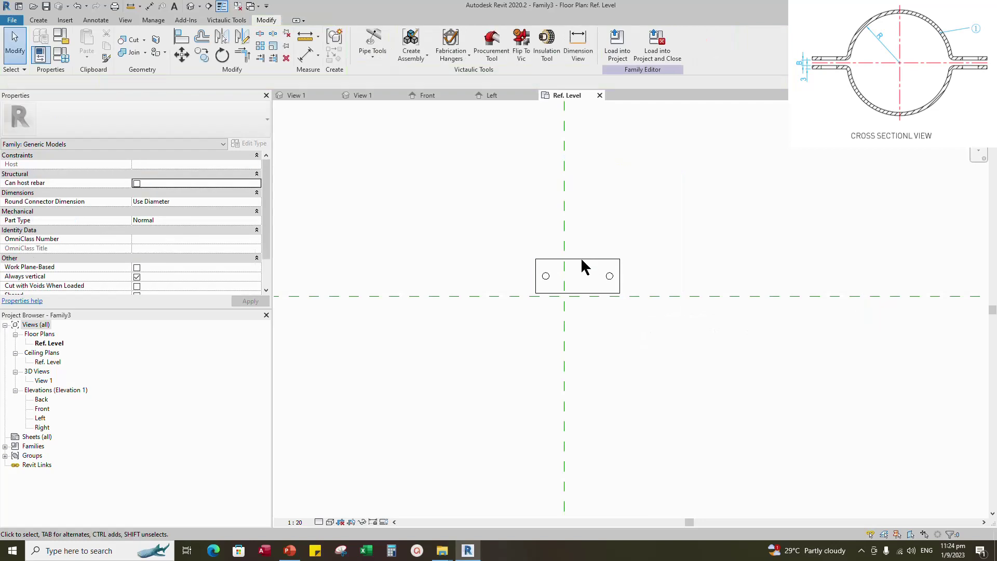
click(581, 258)
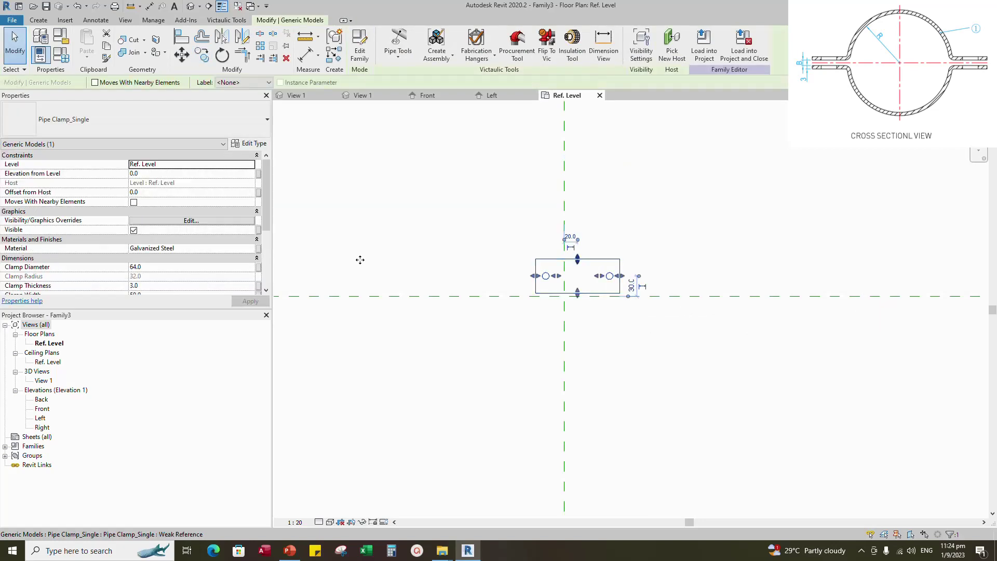
Associate the nested clamp's Clamp Diameter with a new family parameter named Clamp Diameter
scroll(182, 245, down, 5)
scroll(183, 244, up, 1)
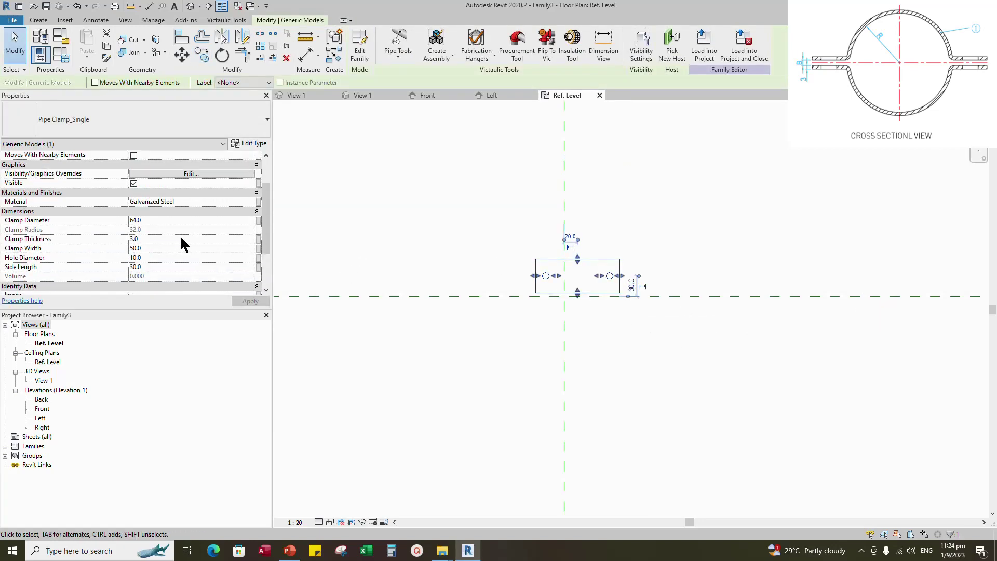
click(259, 221)
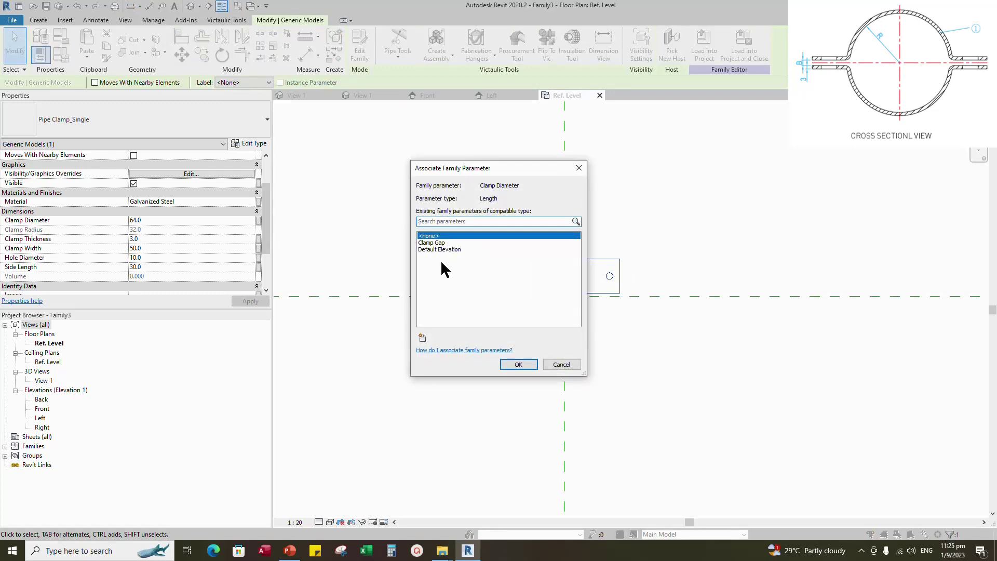
click(423, 338)
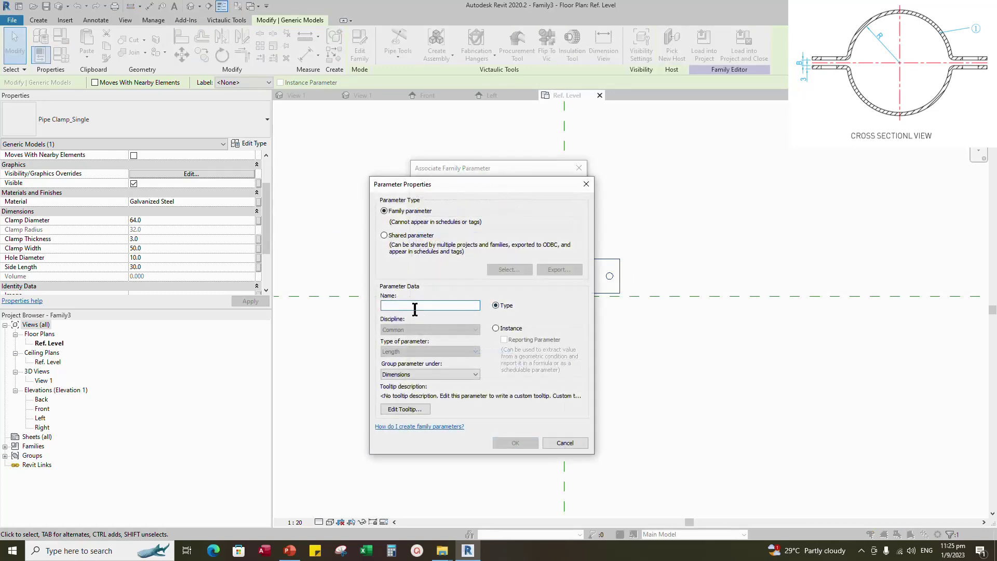
text(Clamp Diameter)
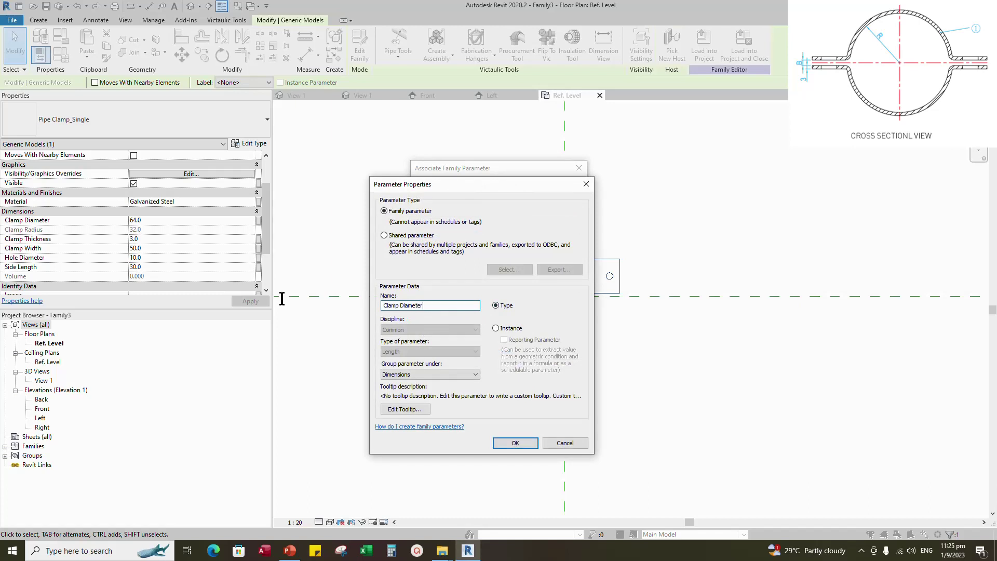
click(515, 443)
click(517, 363)
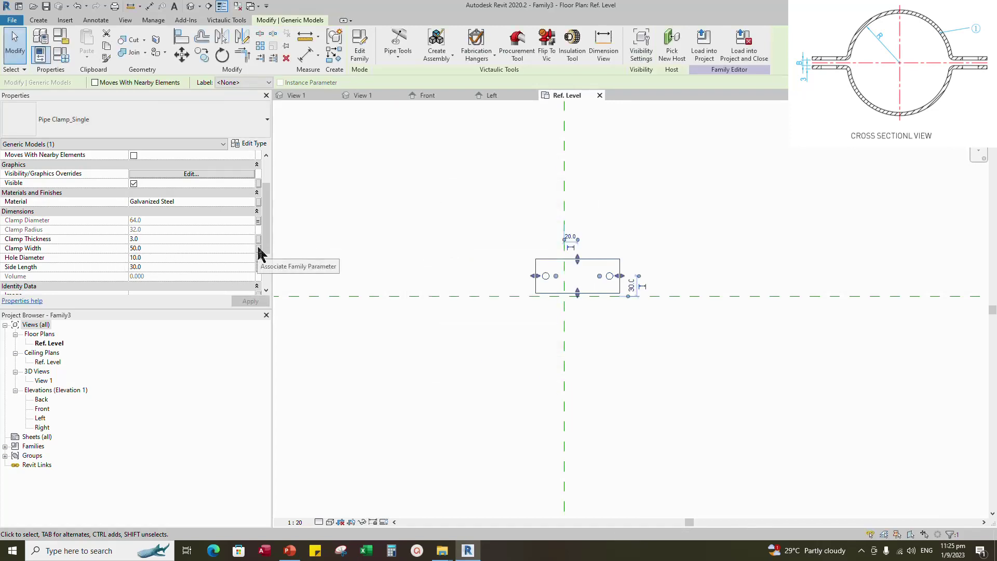
Associate the nested clamp's Clamp Thickness with a new instance family parameter named Clamp Thickness
click(258, 239)
click(422, 338)
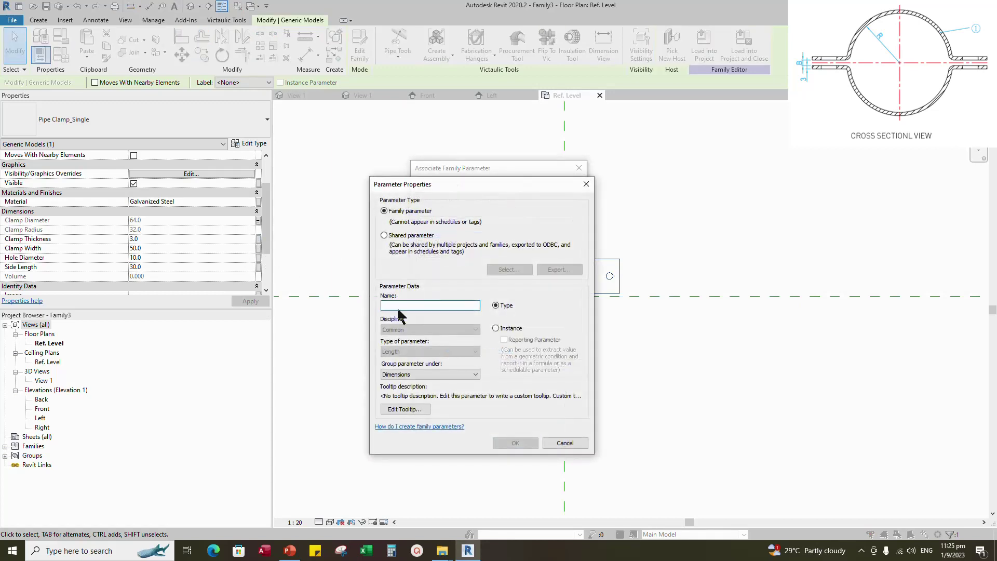
text(Clamp Thickness)
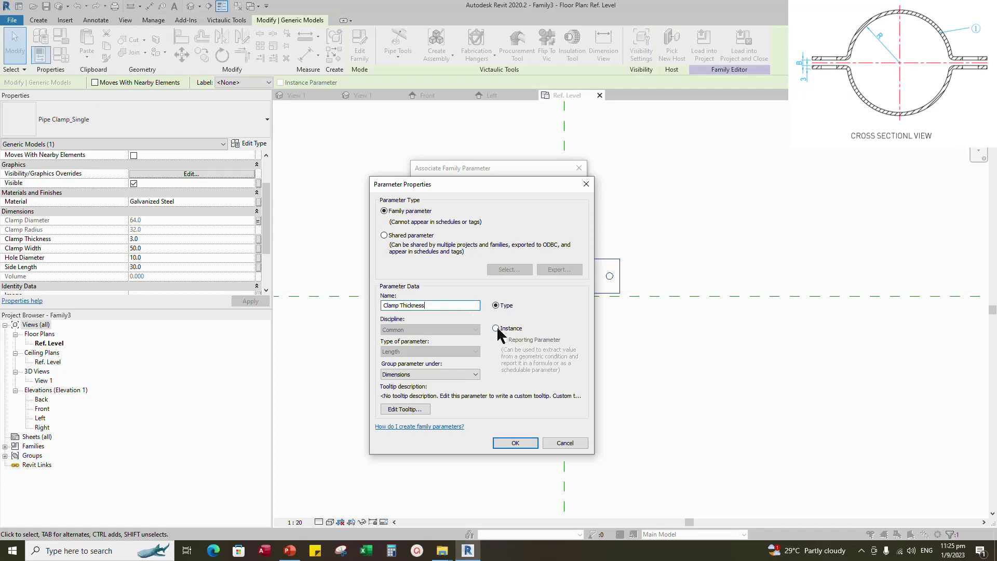
click(496, 328)
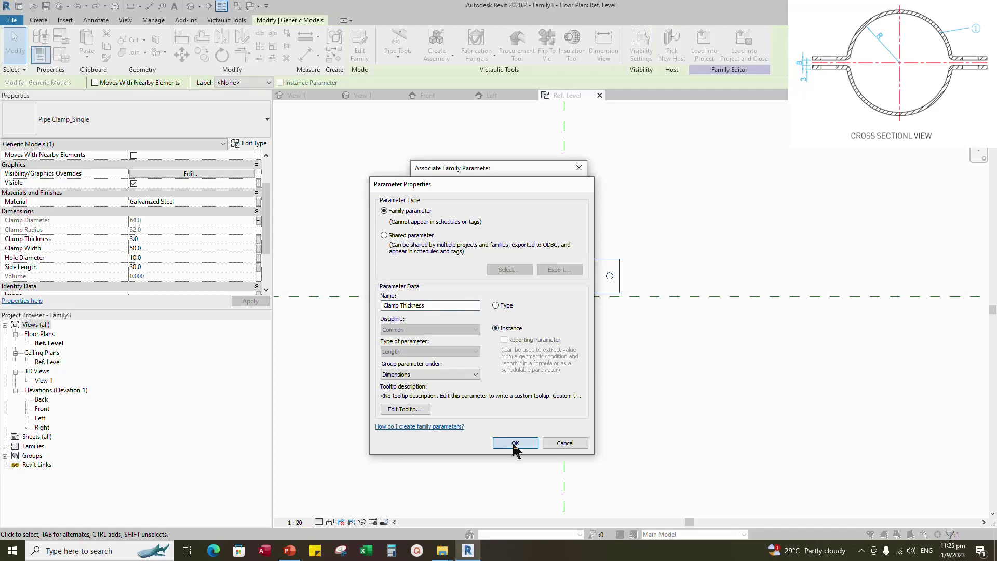
click(515, 443)
click(520, 362)
Associate the nested clamp's Clamp Width with a new instance family parameter named Clamp Width
click(258, 248)
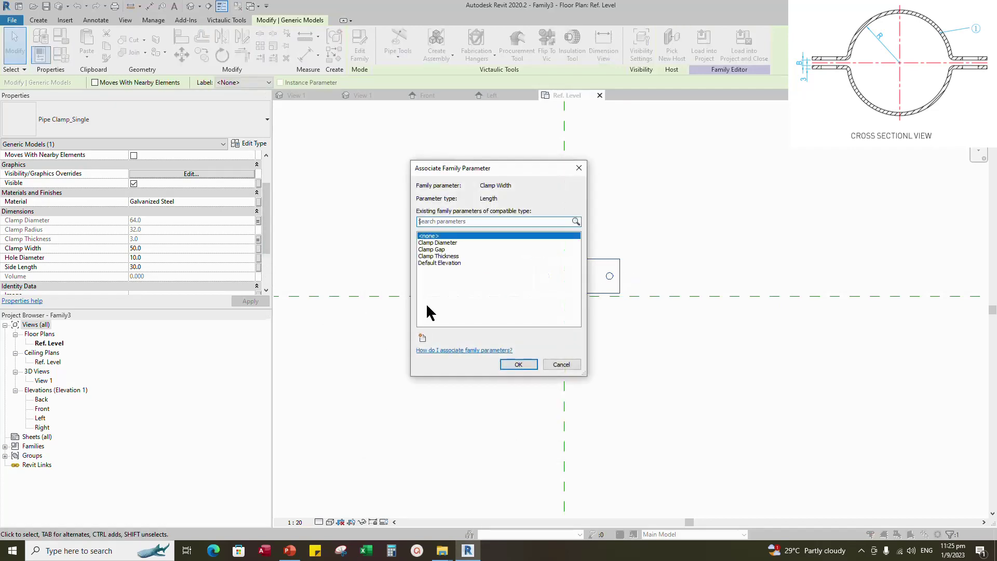
click(423, 339)
text(C)
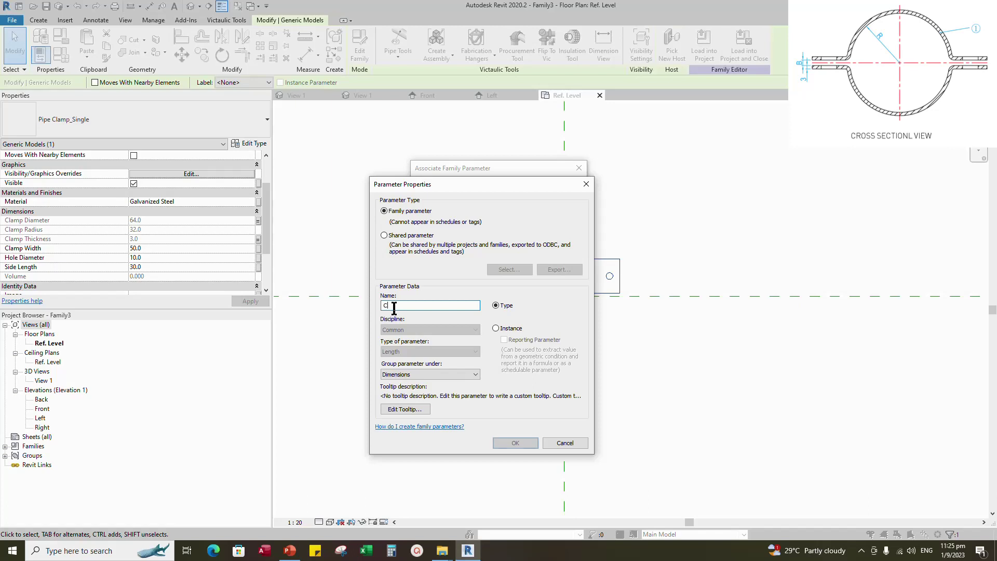
text(lamp Width)
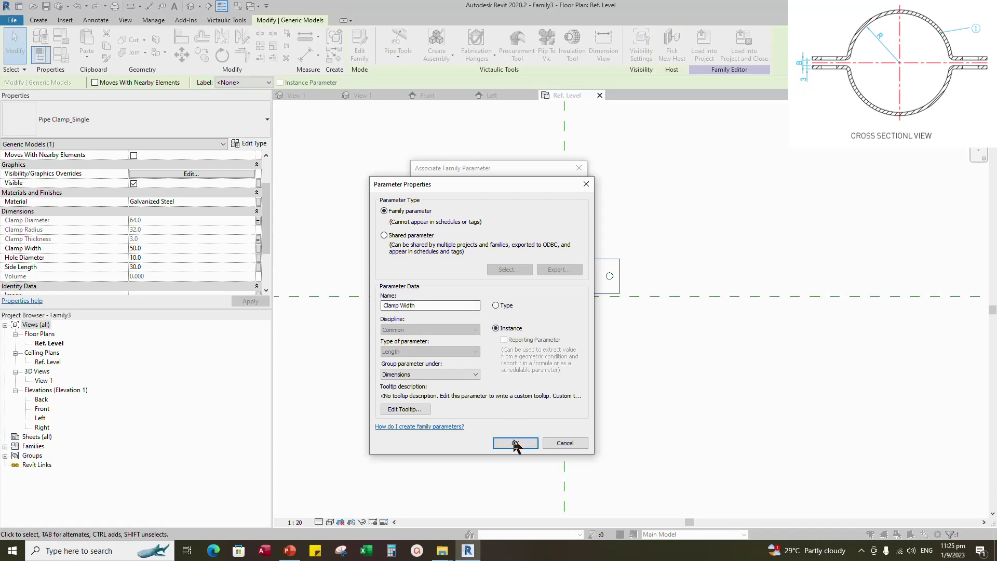
click(515, 442)
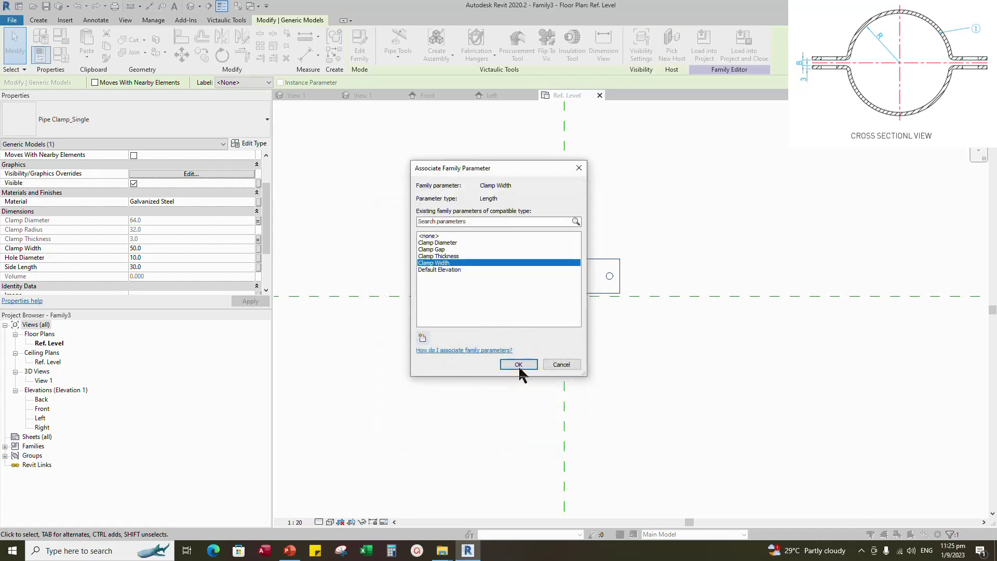
click(519, 362)
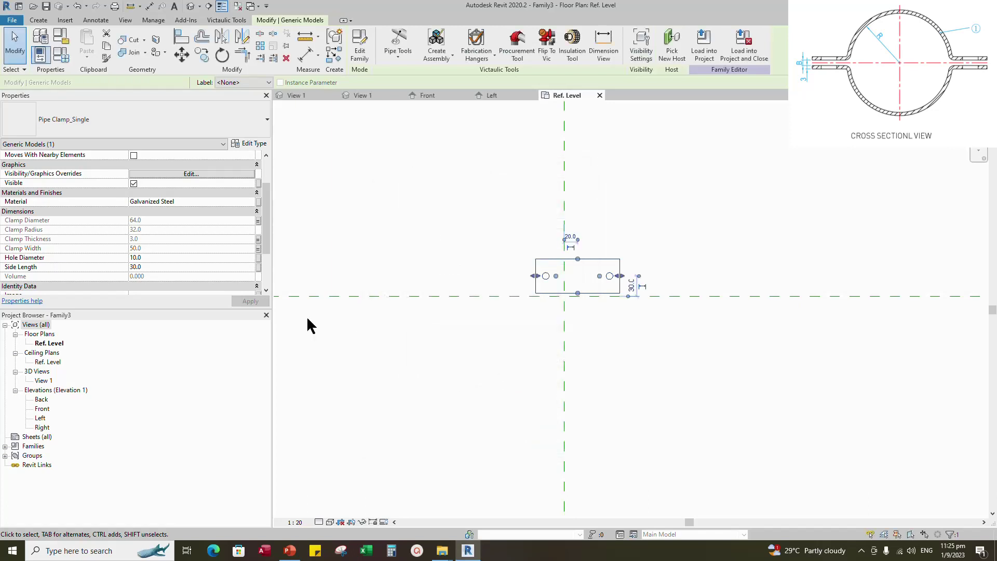
Associate the nested clamp's Hole Diameter with a new family parameter named Hole Diameter
click(258, 267)
click(423, 339)
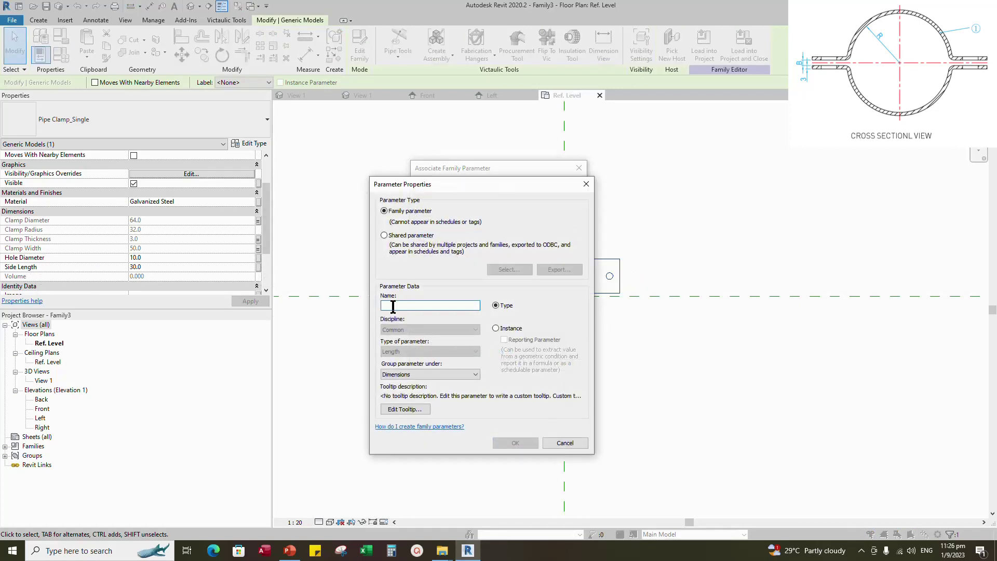
text(Hole Diameter)
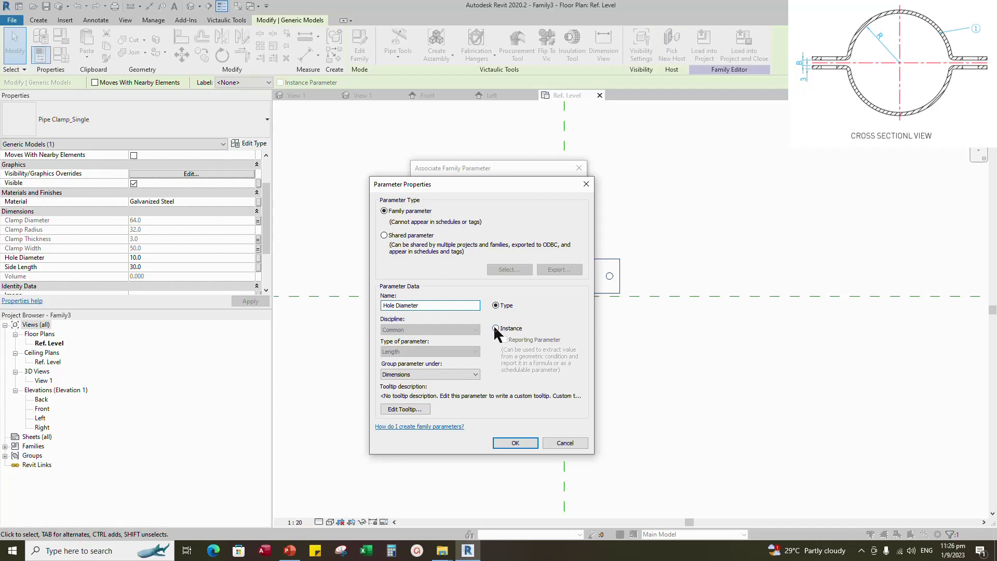
click(515, 443)
click(518, 363)
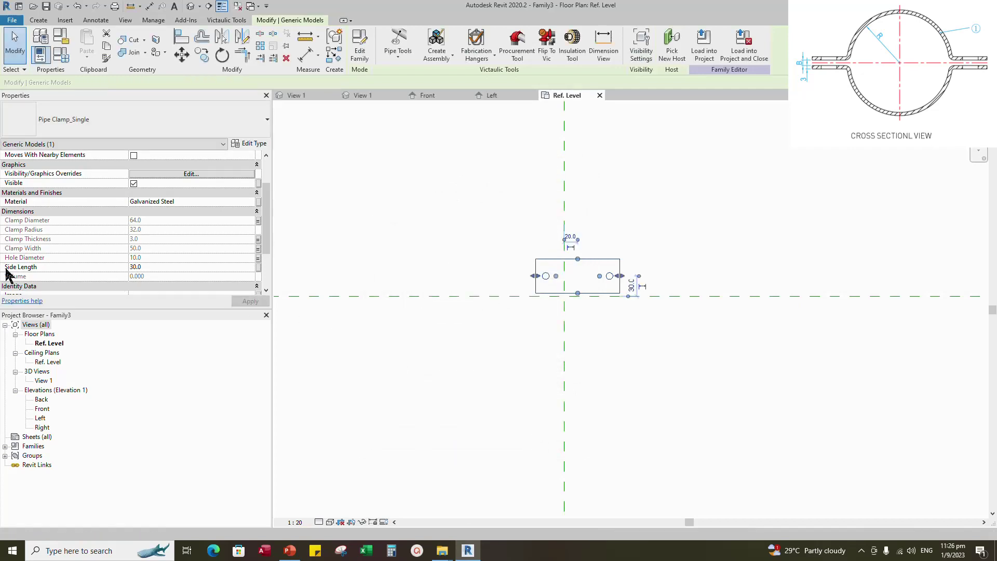
Associate the nested clamp's Side Length with a new family parameter named Side Length
click(258, 268)
click(423, 338)
text(S)
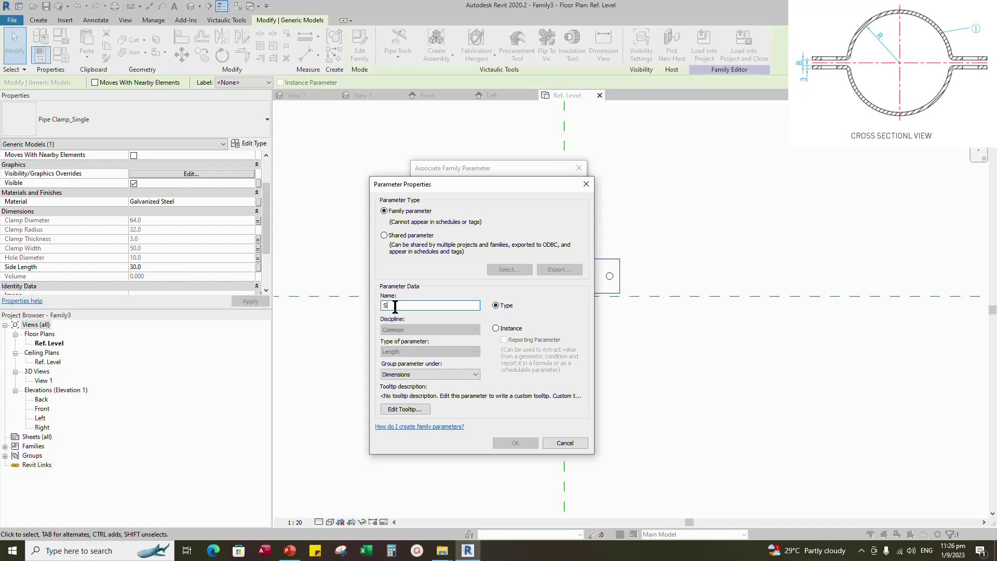
text(ide Length)
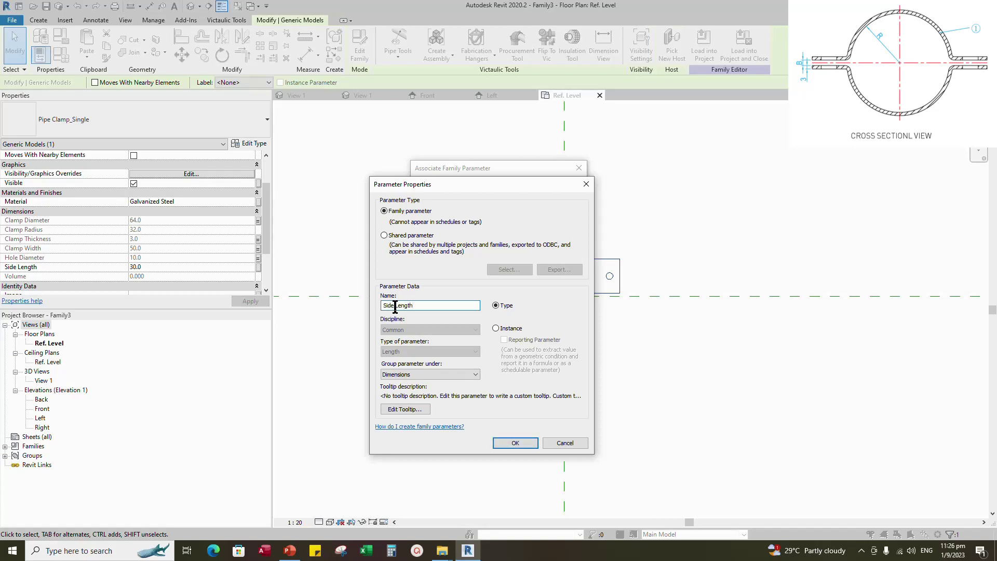
click(515, 442)
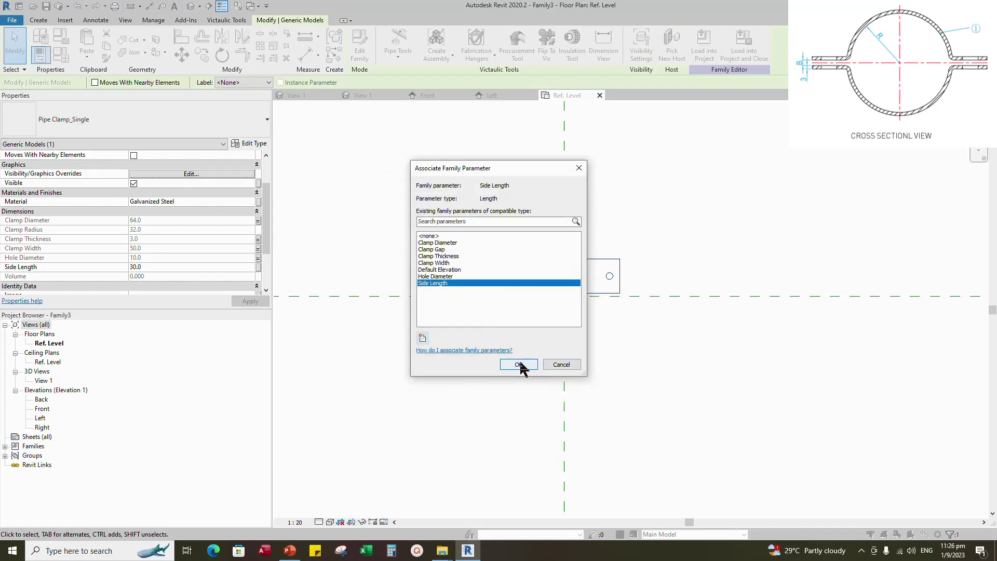
click(518, 365)
Associate the nested clamp's Material with a new instance family parameter named Material
click(586, 292)
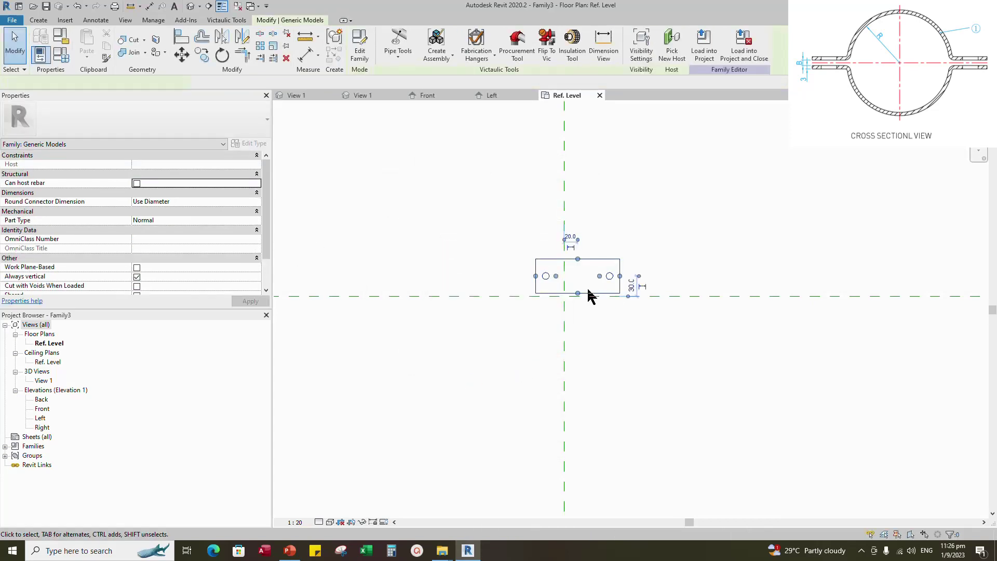
click(260, 254)
click(422, 341)
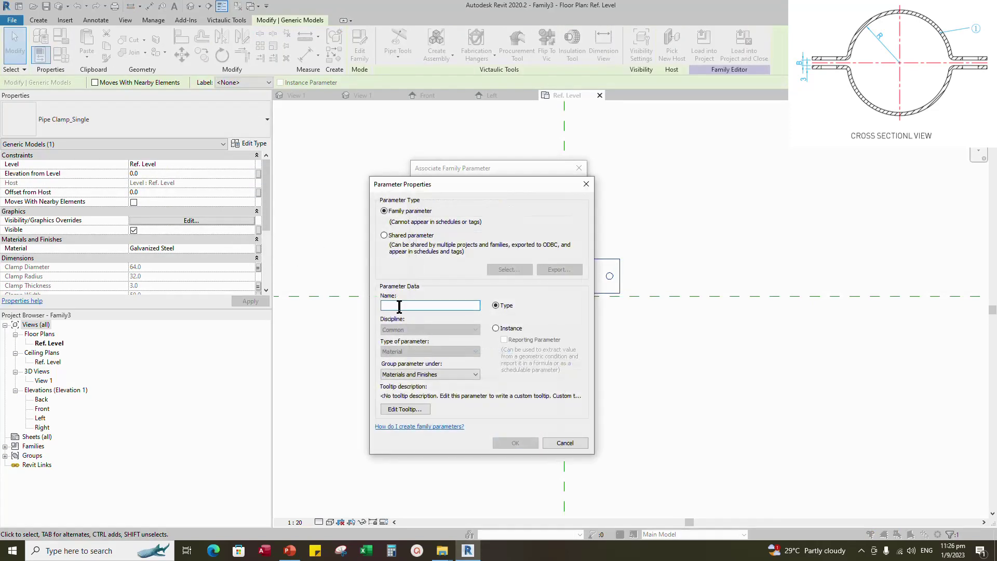
text(Material)
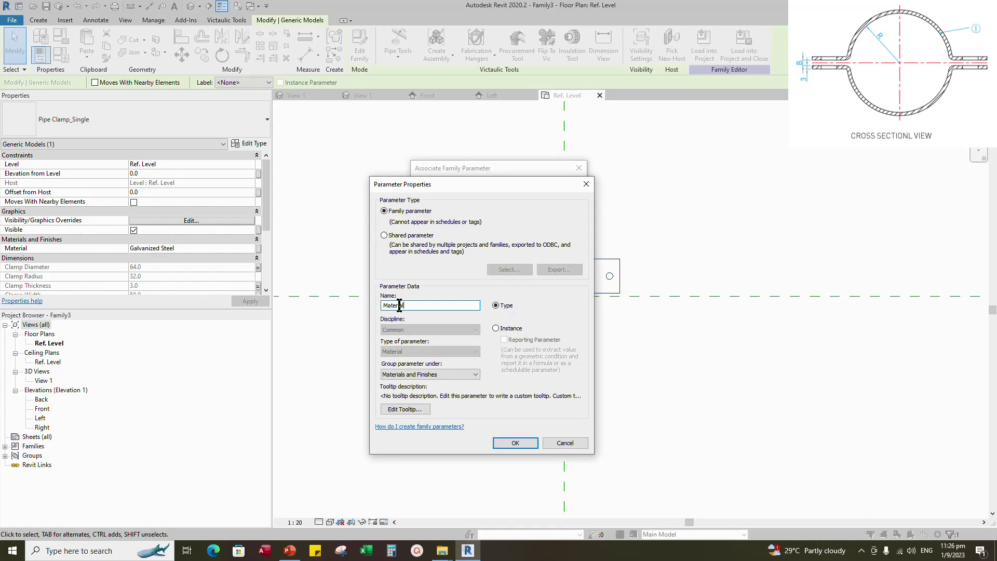
click(494, 328)
click(515, 443)
click(518, 364)
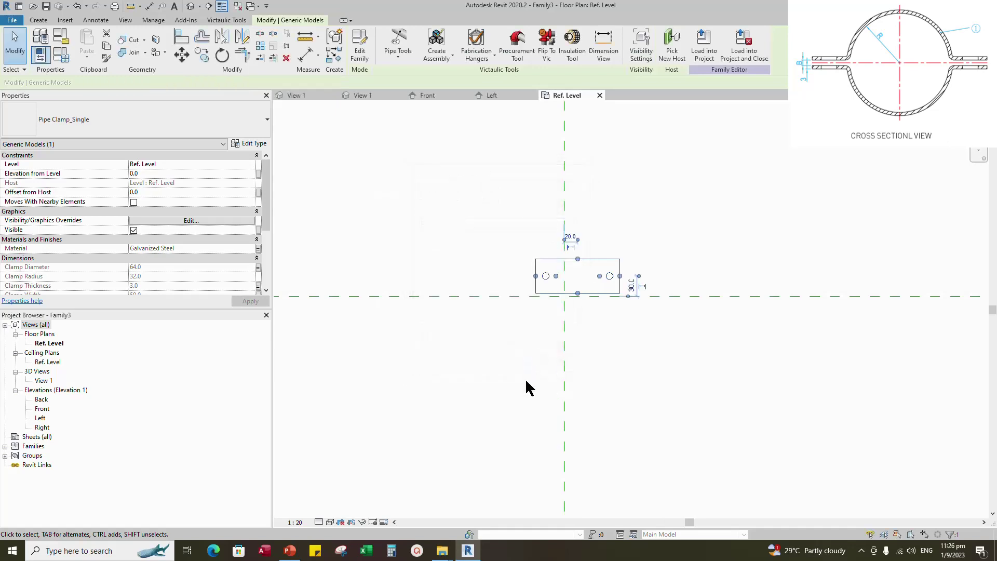
Align the nested clamp's centrelines to the front/back and left/right centre reference planes in plan, and lock them
click(526, 380)
key(a)
key(l)
click(444, 295)
click(576, 276)
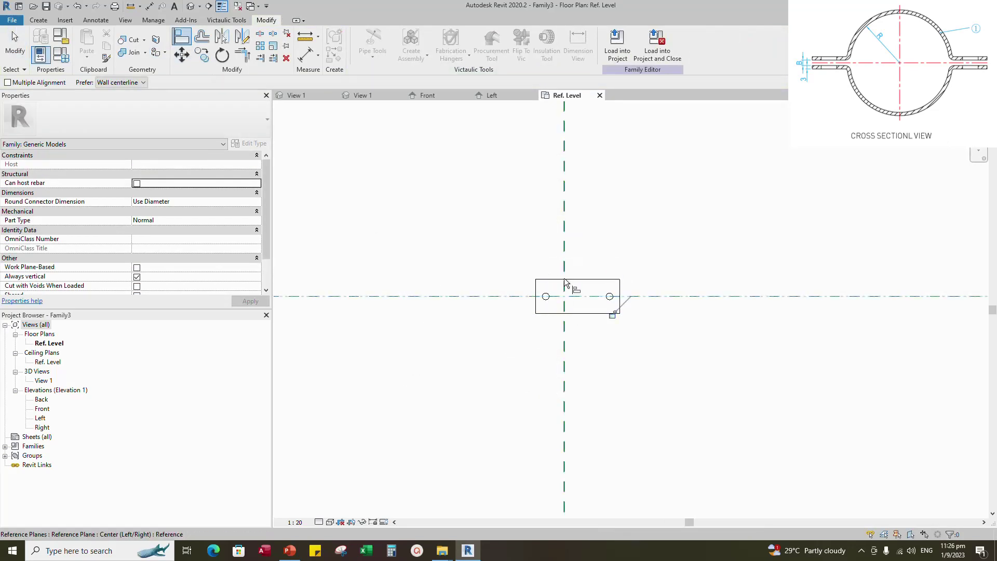
click(565, 333)
click(577, 306)
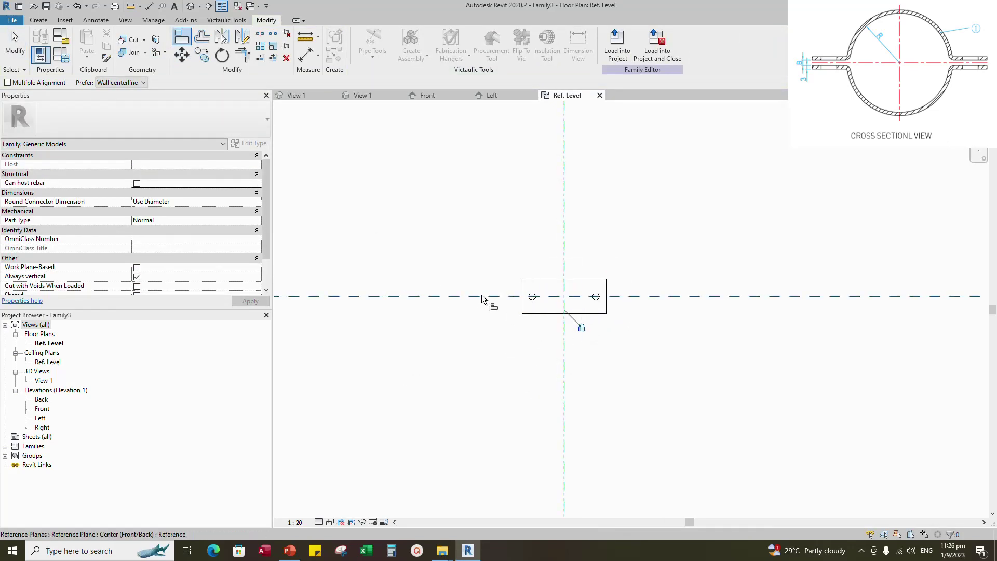
key(Escape)
scroll(477, 294, down, 2)
In the Front elevation, align the underside of the clamp's flanges to the upper offset reference plane and lock it
click(426, 97)
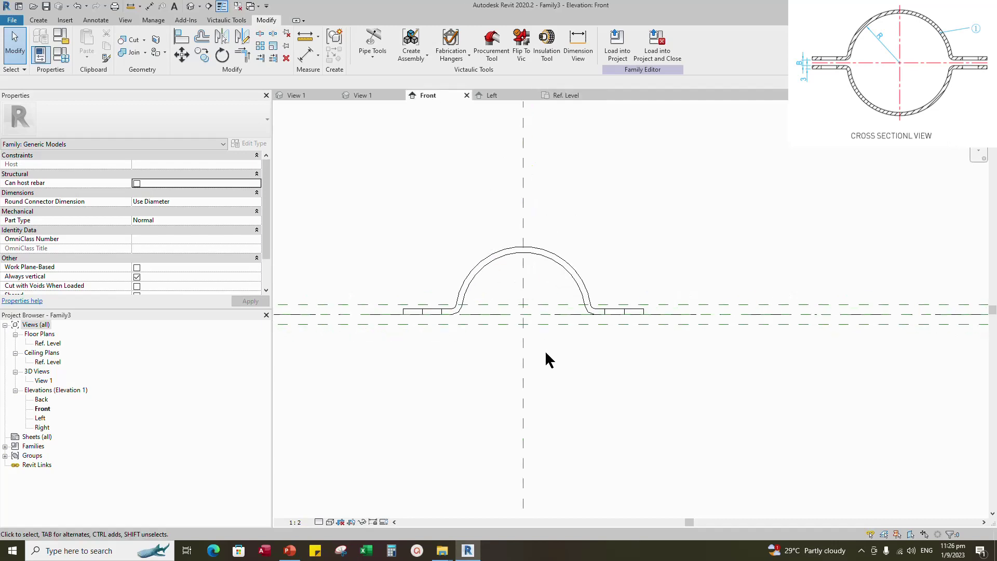
click(525, 251)
key(a)
key(l)
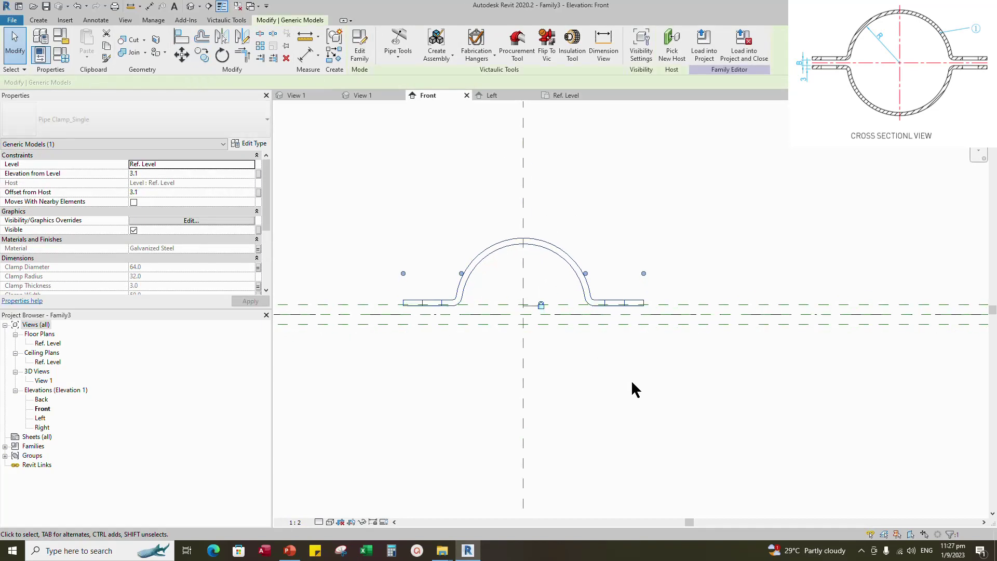
scroll(644, 316, up, 2)
click(644, 313)
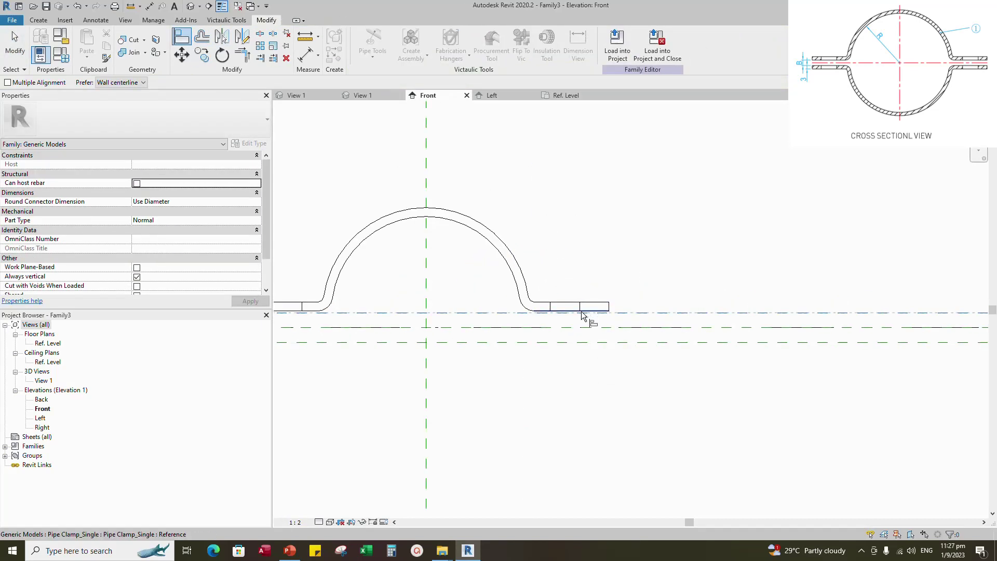
click(582, 311)
key(Escape)
scroll(666, 313, down, 3)
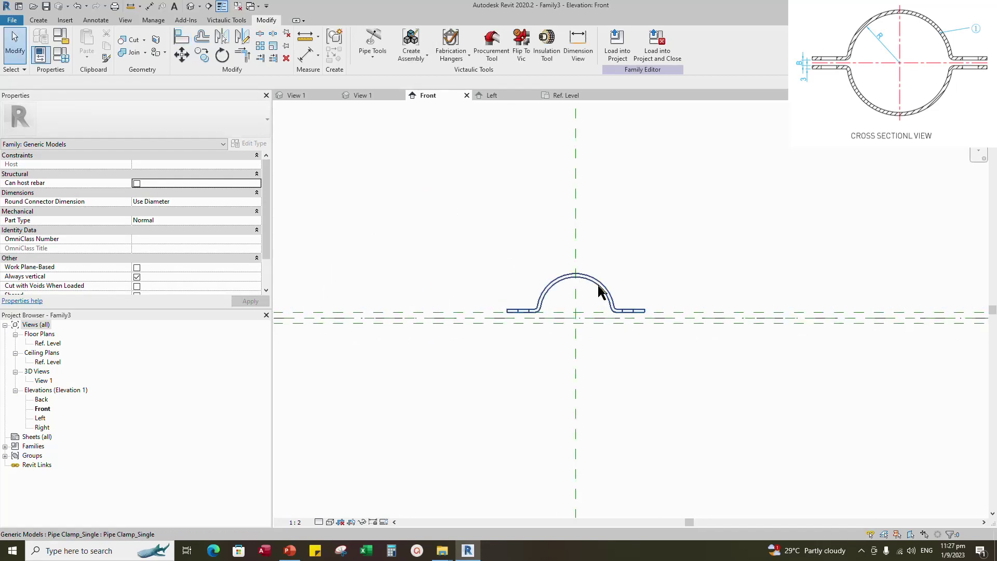
Mirror the clamp about the central horizontal level line to create the lower half
click(600, 292)
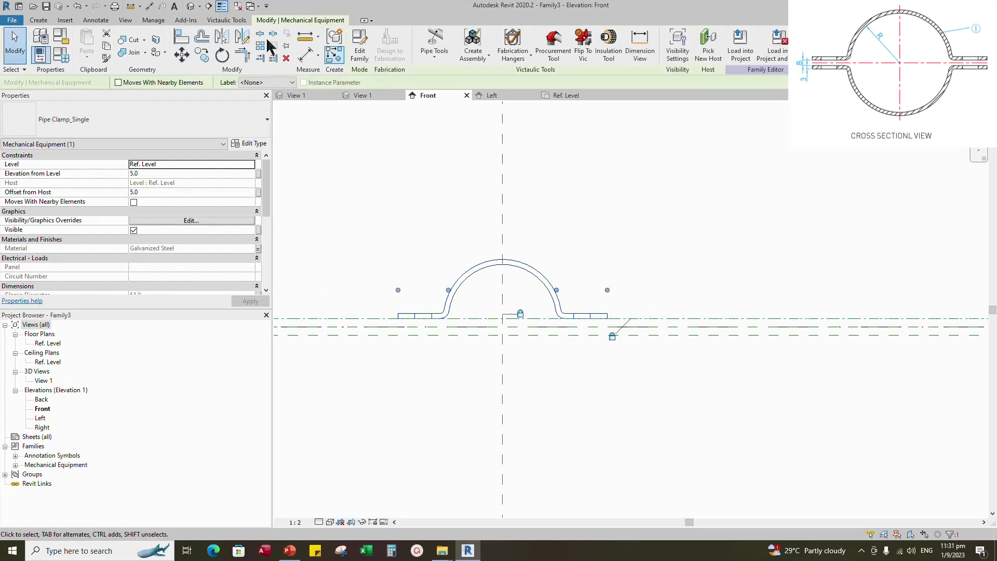
key(m)
key(m)
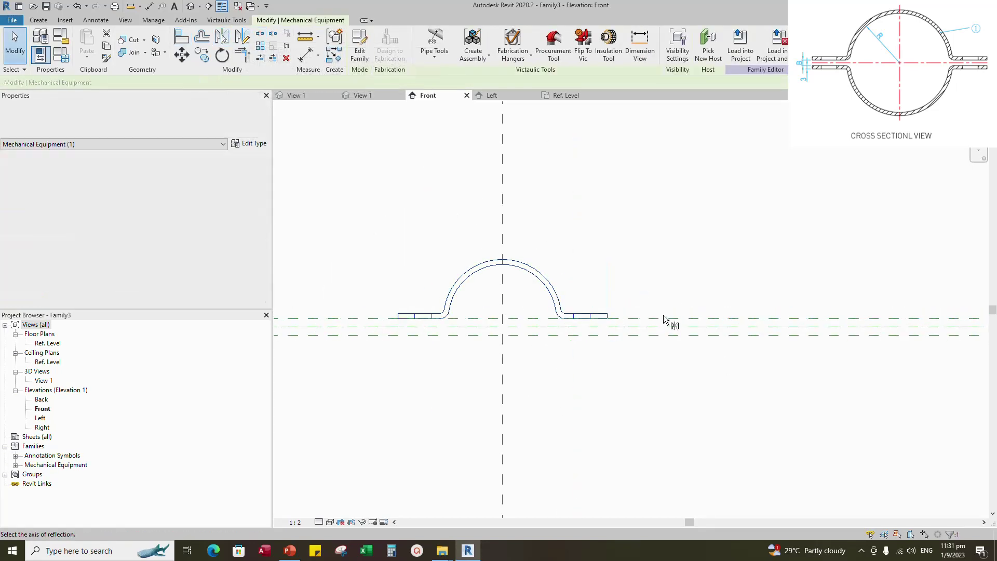
click(664, 326)
click(667, 359)
Align and lock the mirrored lower clamp to the lower offset plane and the vertical centre plane, and open the 3D view
click(184, 38)
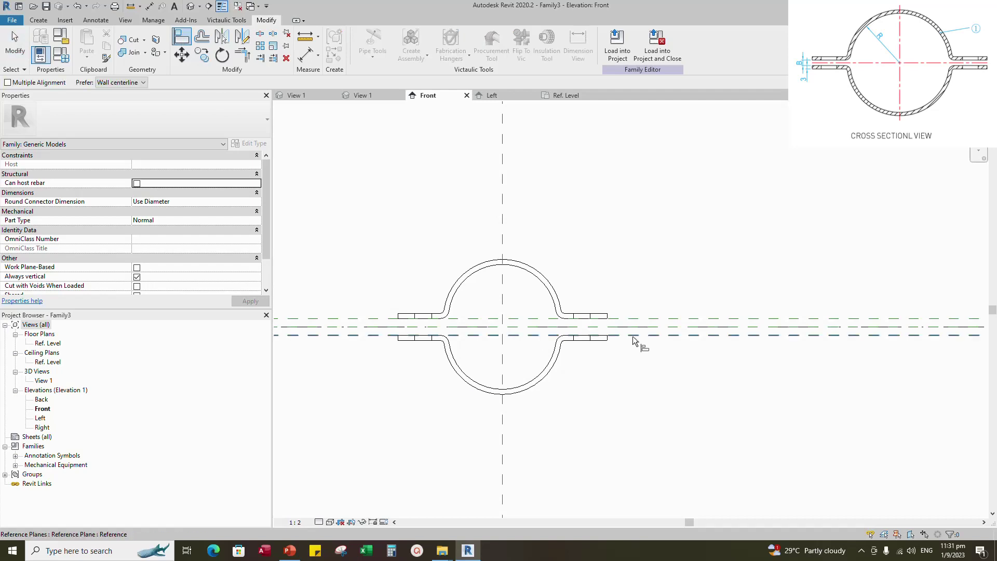
key(Escape)
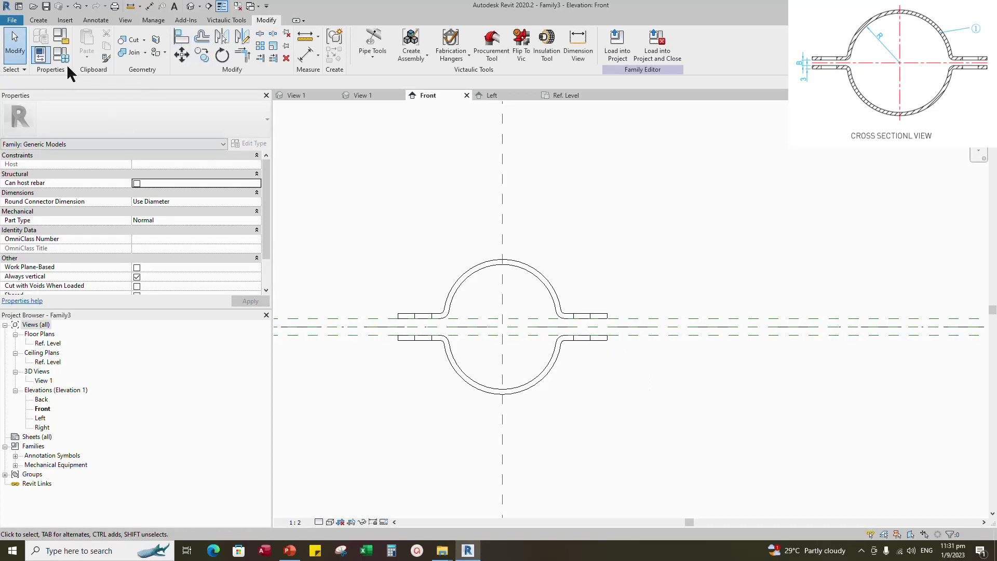
click(181, 39)
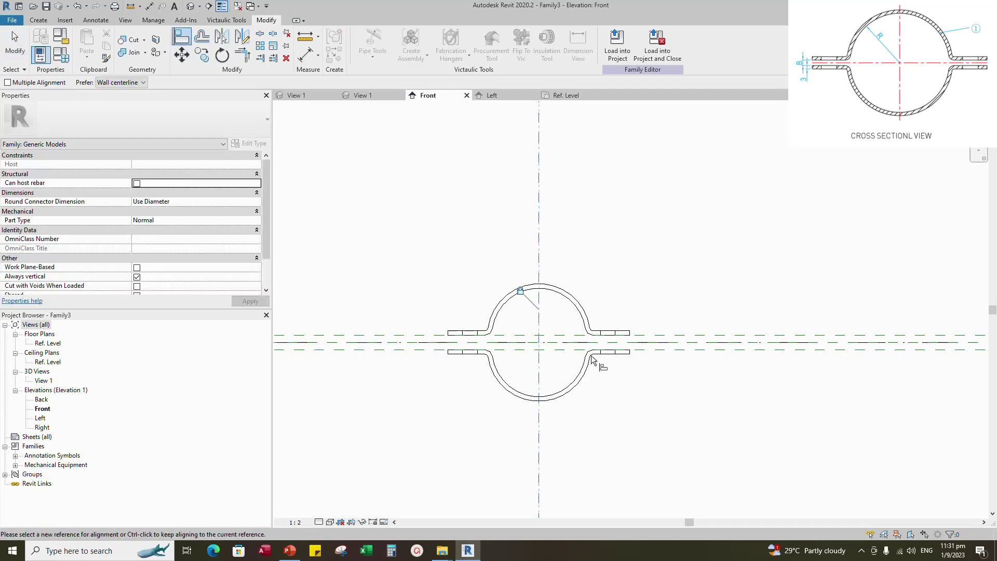
key(Escape)
click(355, 95)
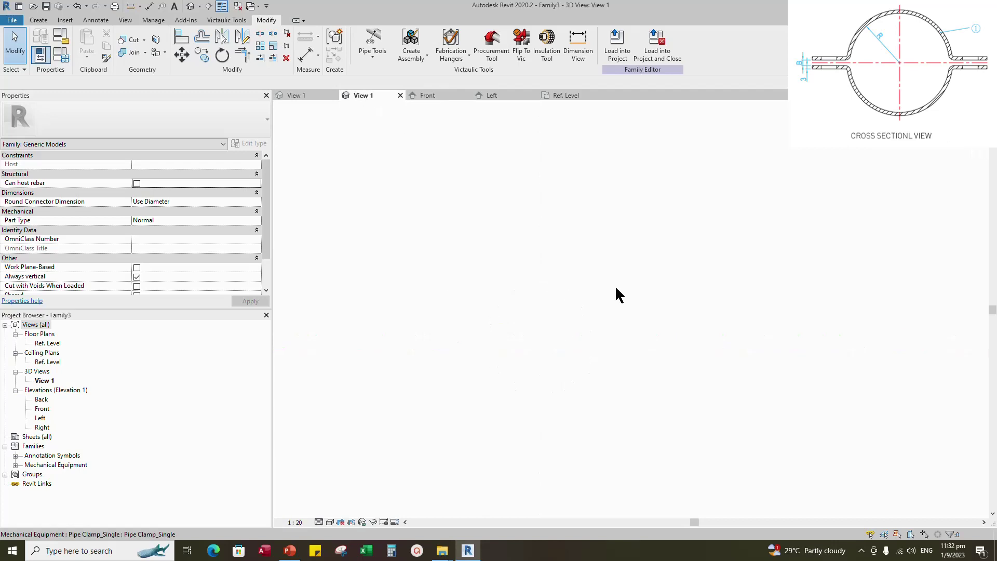
Display the two-piece clamp in the 3D view with the Realistic visual style
click(332, 522)
click(358, 501)
scroll(479, 452, down, 1)
mouse_move(738, 446)
shift+middle_down()
mouse_move(894, 403)
mouse_move(758, 478)
shift+middle_up()
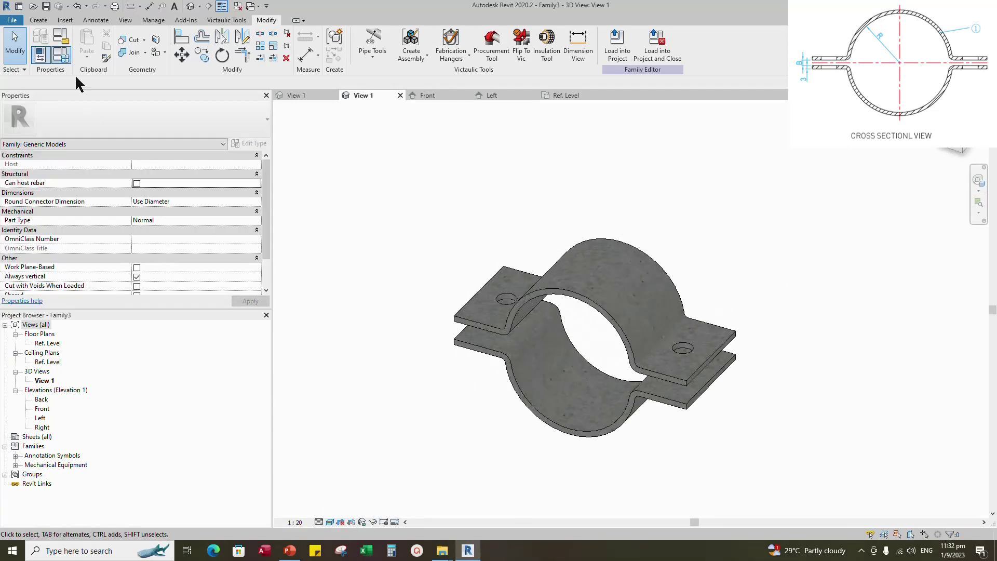
Review the family's parameter list and inspect the clamp in 3D
click(61, 54)
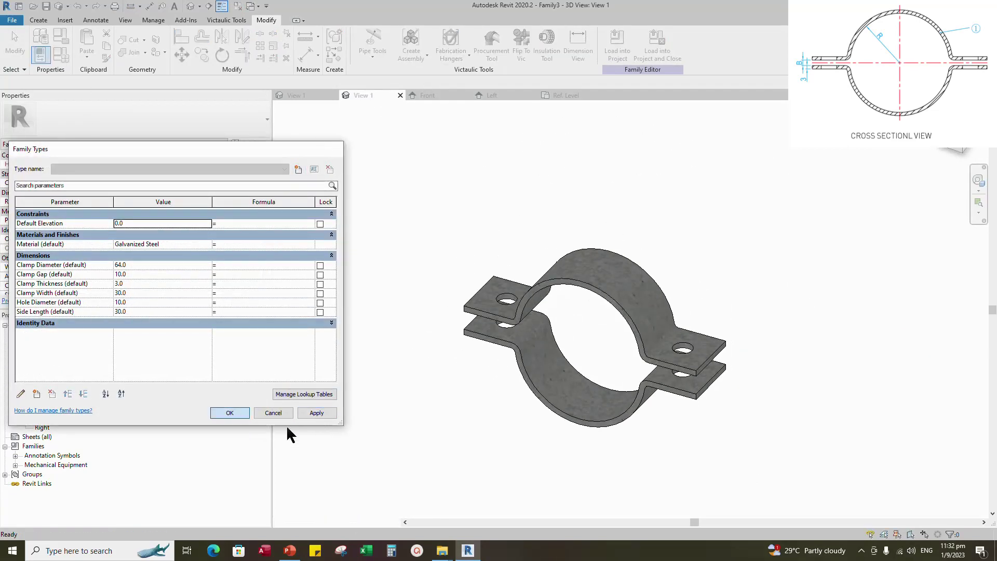
click(229, 413)
shift+middle_drag(748, 436, 771, 439)
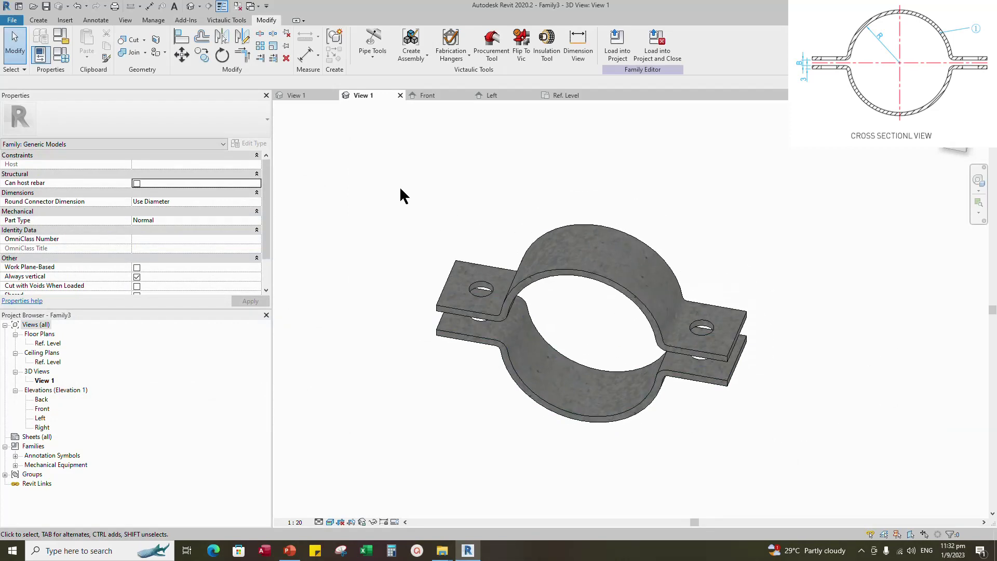
scroll(400, 189, down, 1)
Load the Hex Bolt-Nut with washer (Size_M10-100) family from its file into the clamp family
click(65, 20)
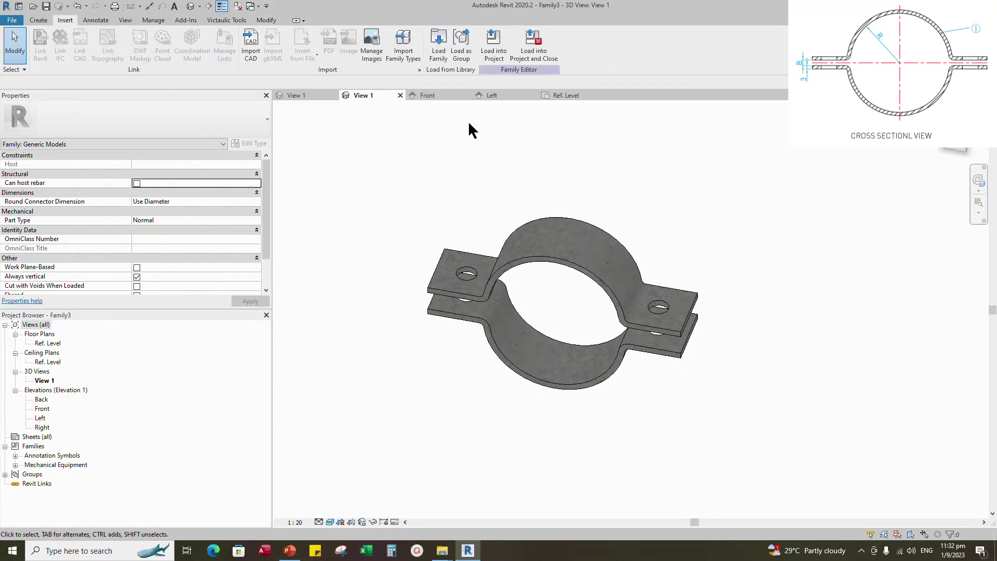
click(438, 44)
click(289, 258)
click(459, 413)
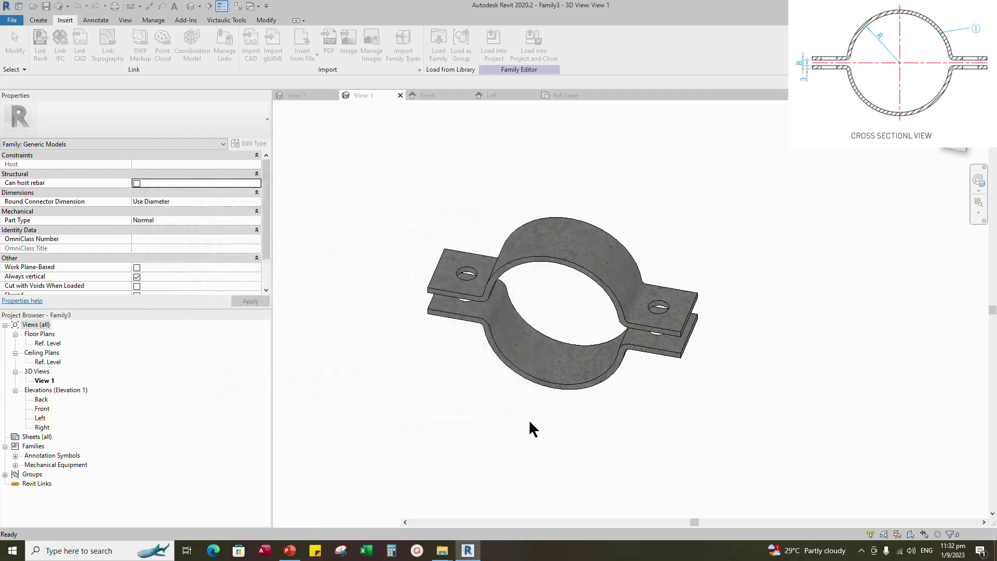
Place a Hex Bolt-Nut with washer (Size_M10-100) on the upper face of the clamp's right flange in the 3D view
click(569, 95)
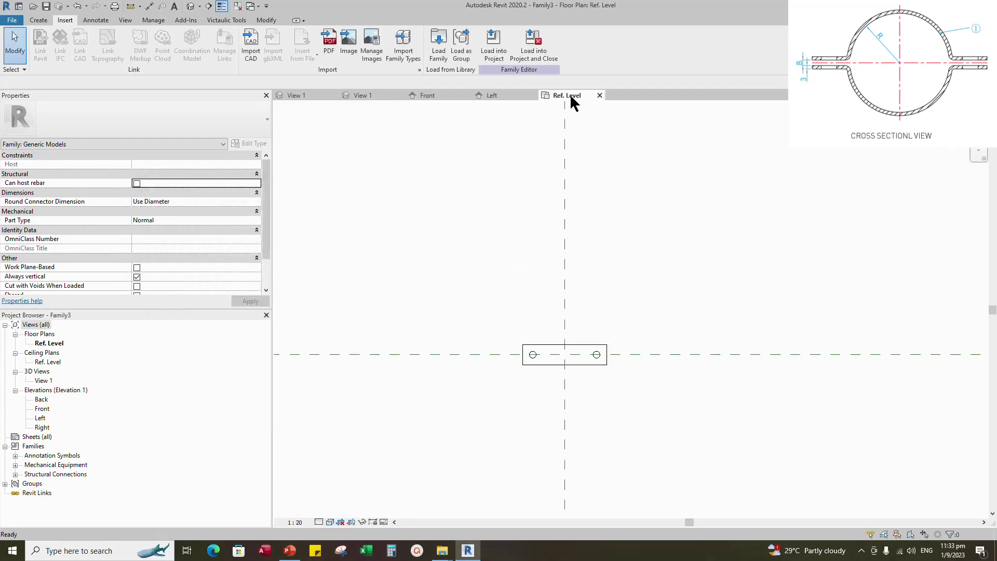
click(363, 95)
scroll(746, 383, up, 1)
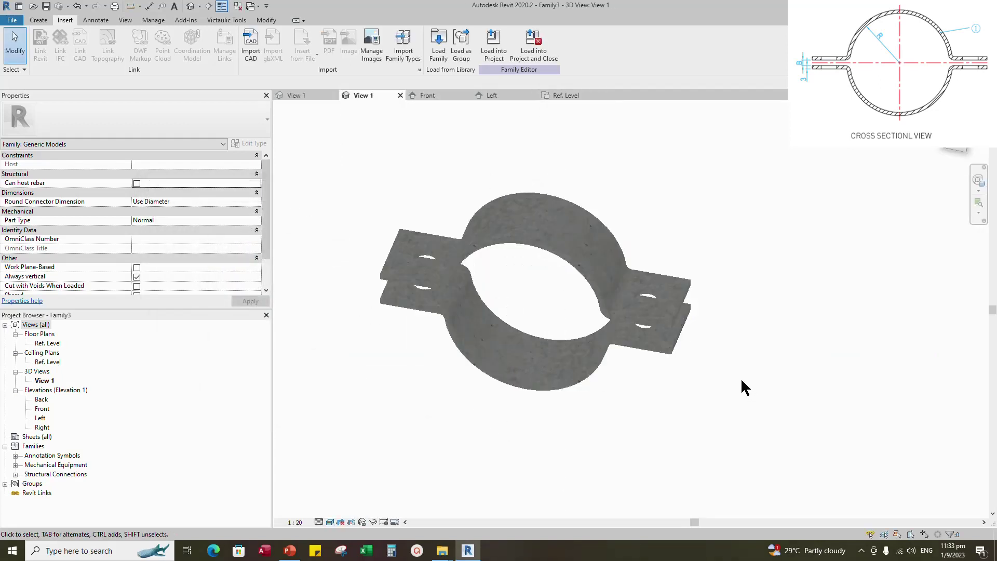
click(15, 474)
click(25, 483)
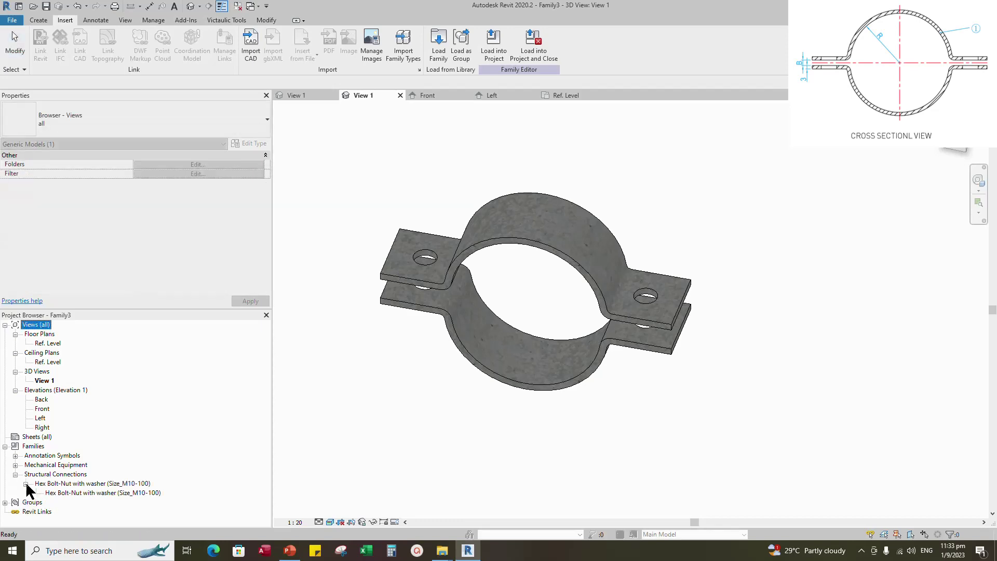
click(91, 492)
drag(606, 348, 646, 310)
scroll(646, 306, up, 4)
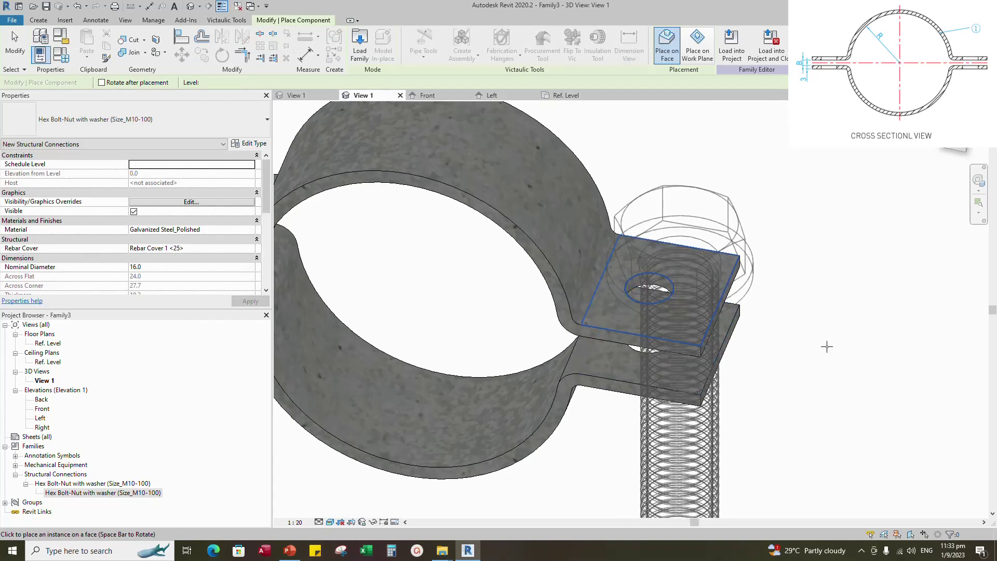
scroll(820, 344, down, 1)
key(Escape)
In the Ref. Level plan, select the placed bolt and set its nominal diameter to 10 mm
click(566, 96)
scroll(600, 359, up, 3)
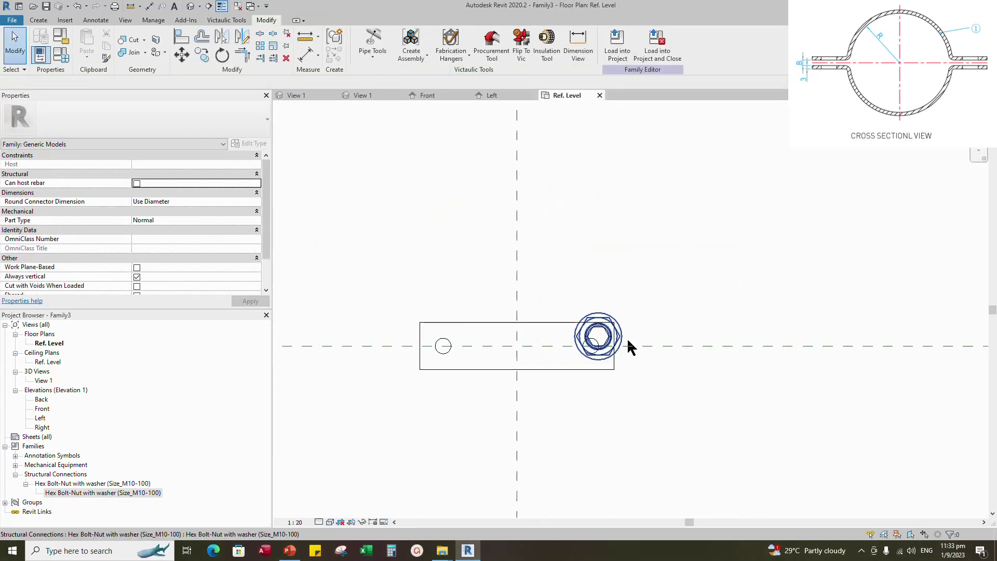
click(620, 329)
click(688, 390)
scroll(688, 390, down, 2)
scroll(527, 413, up, 4)
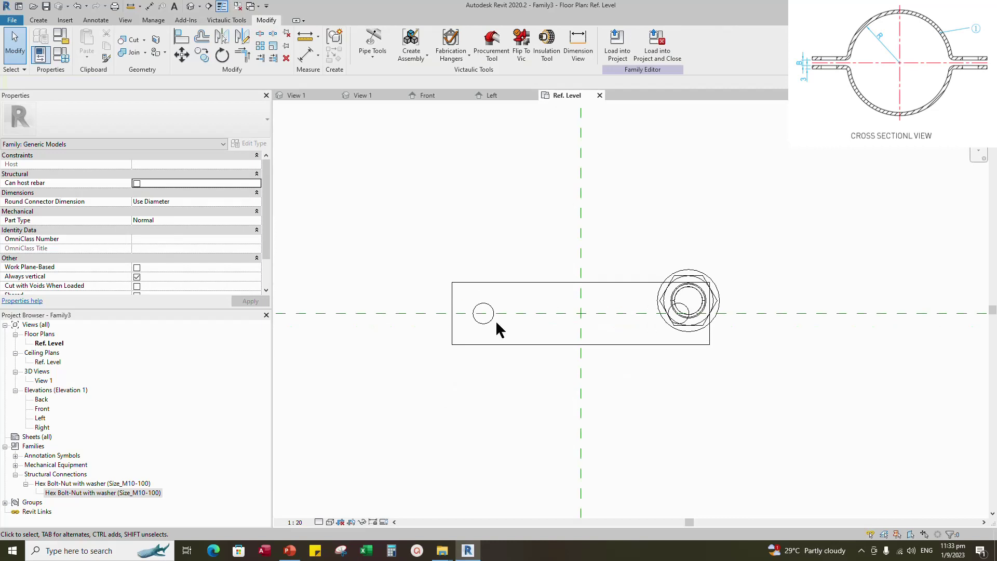
scroll(561, 348, down, 1)
click(663, 285)
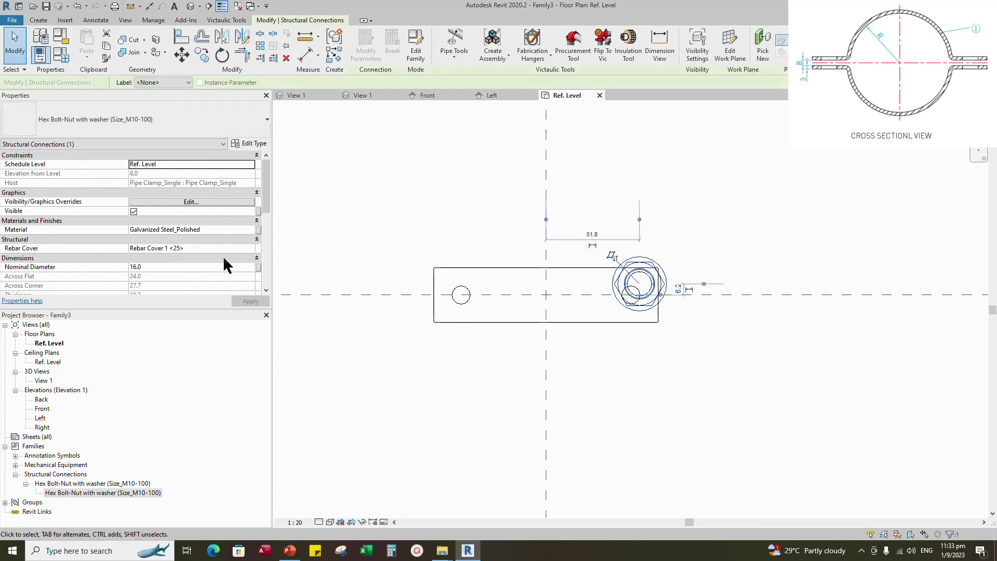
scroll(225, 265, down, 2)
click(122, 222)
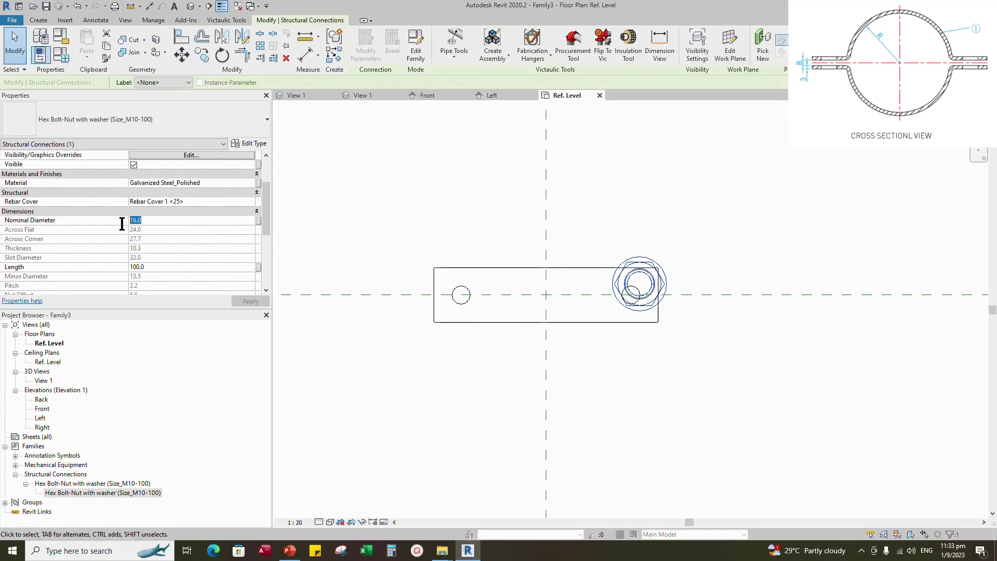
text(10)
click(584, 387)
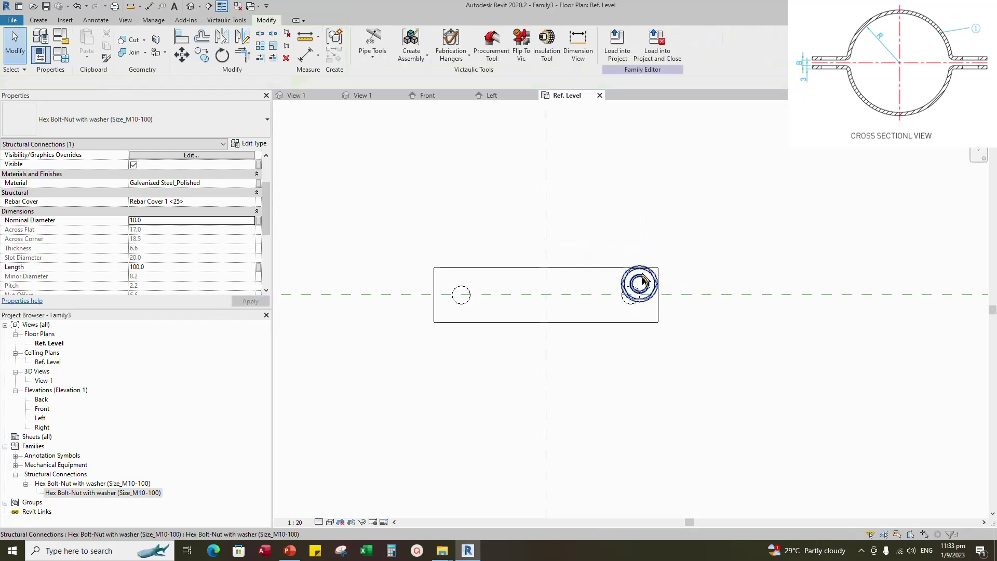
Align the bolt to the horizontal centre line and to the vertical centreline of the clamp's right hole in plan
key(Escape)
scroll(576, 239, up, 2)
key(a)
key(l)
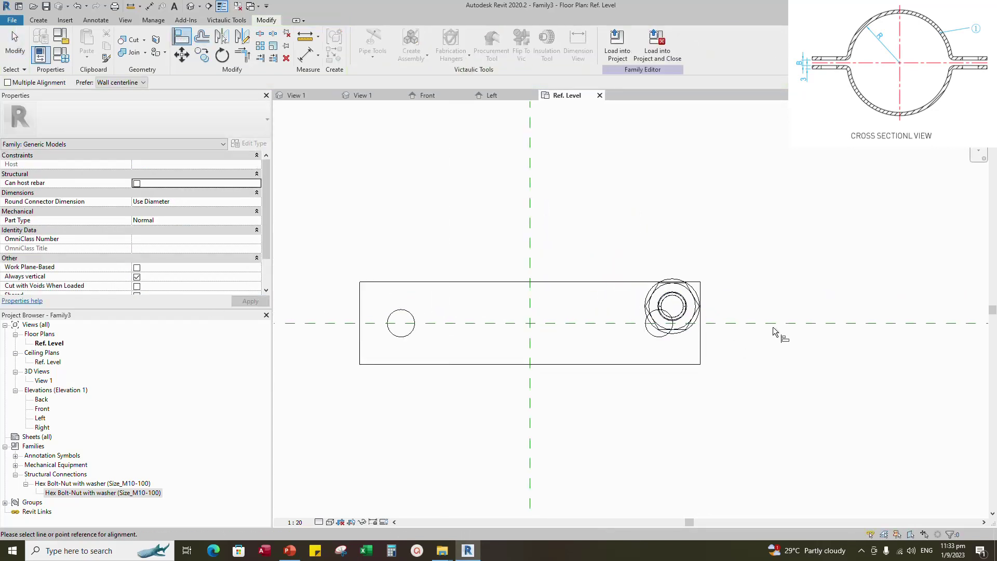
click(635, 322)
click(658, 307)
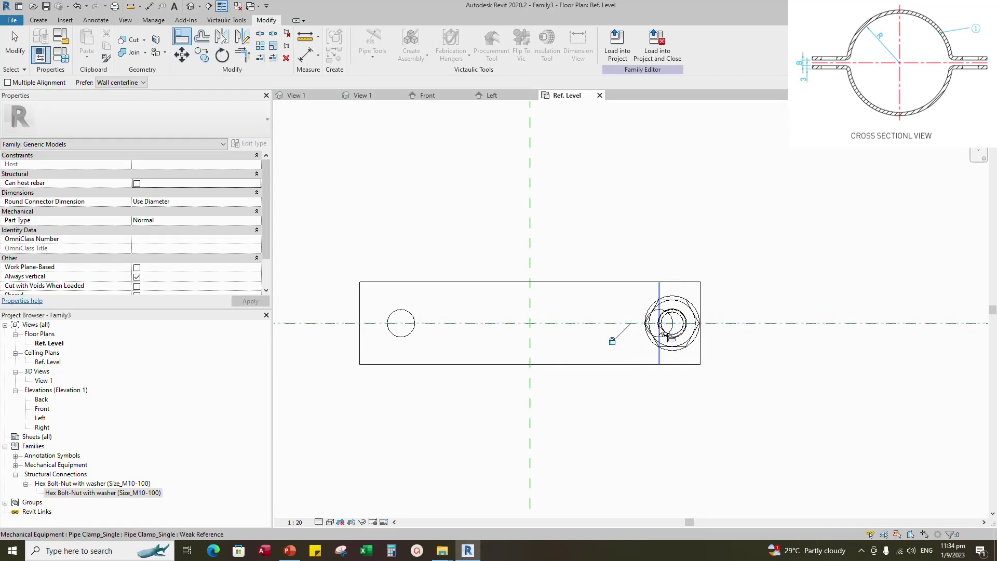
key(Escape)
key(Escape)
scroll(641, 328, down, 2)
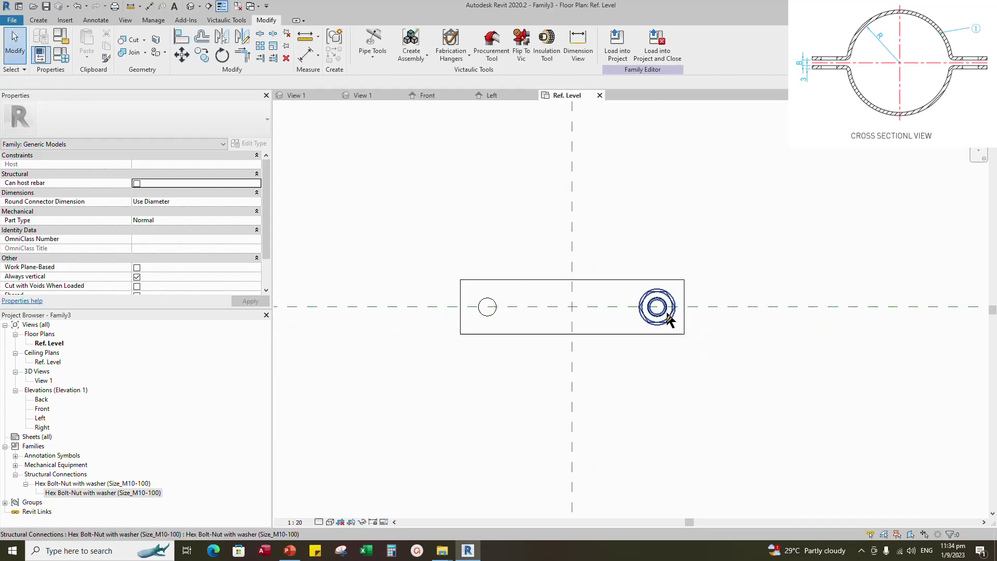
Mirror the bolt about the Center (Left/Right) reference plane onto the left flange hole
click(670, 319)
key(m)
key(m)
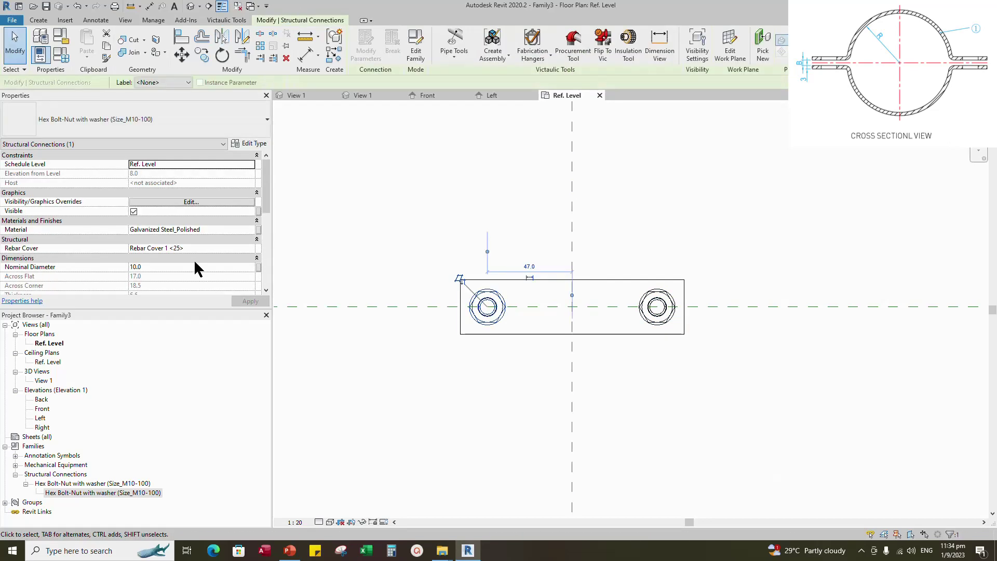
scroll(194, 259, down, 1)
key(Escape)
Select both bolts in the Front elevation and set their length to 32 mm
click(430, 95)
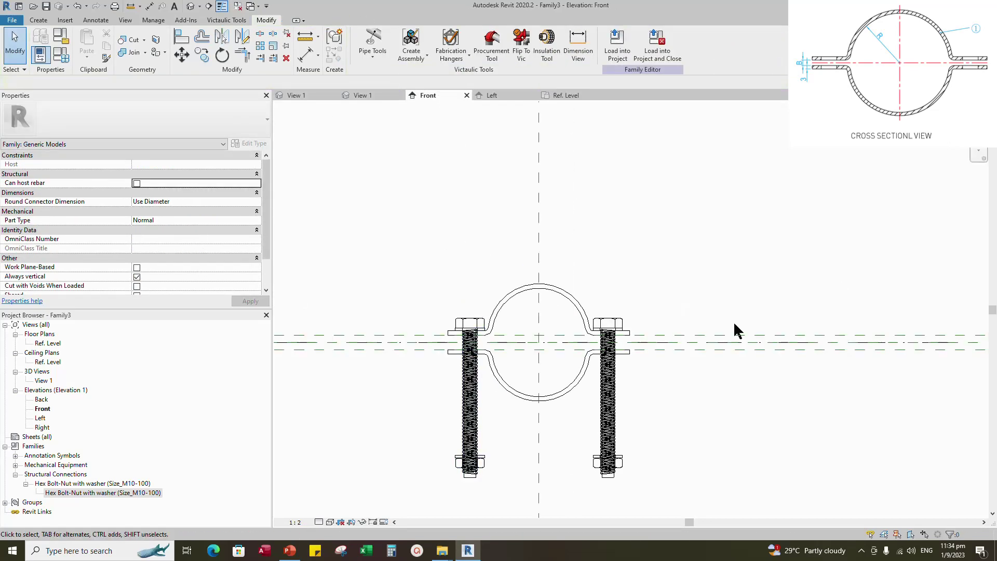
scroll(623, 363, up, 2)
click(493, 358)
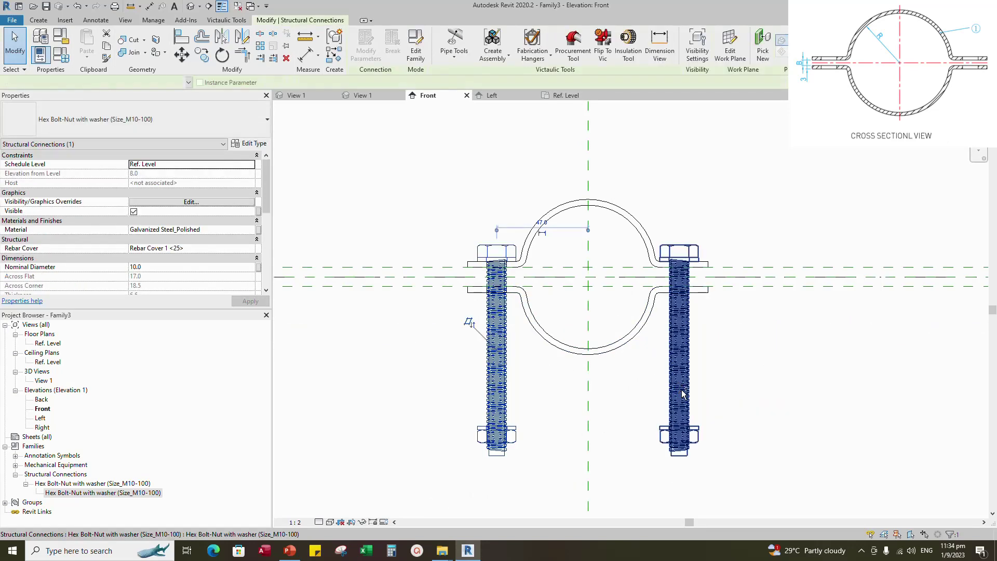
ctrl+click(681, 393)
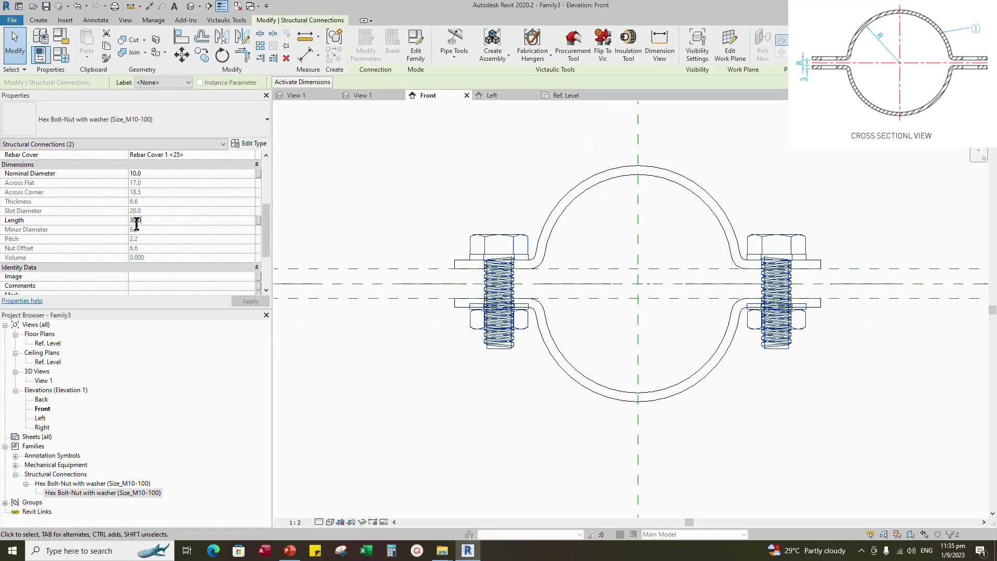
text(5)
click(245, 301)
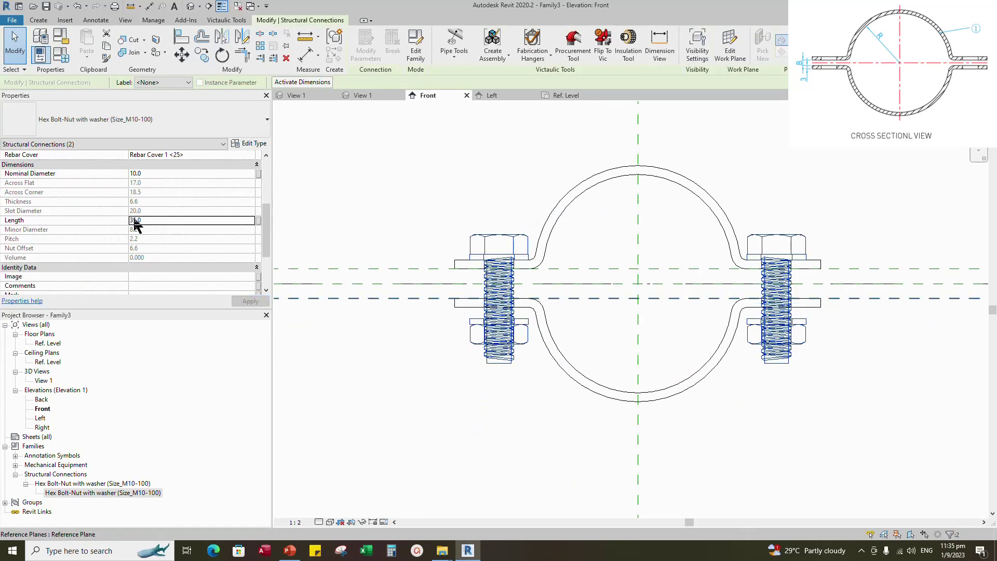
drag(142, 223, 133, 225)
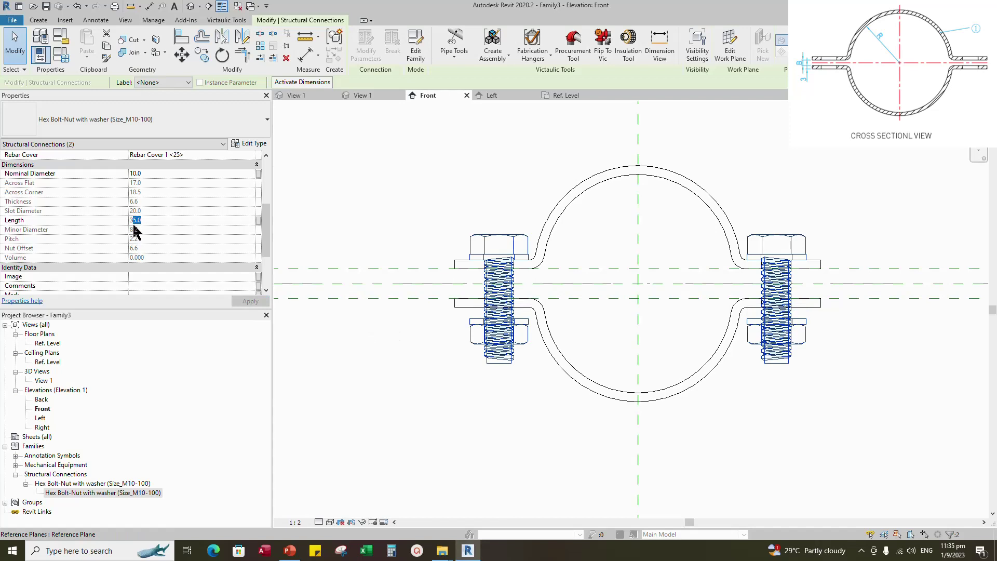
text(2)
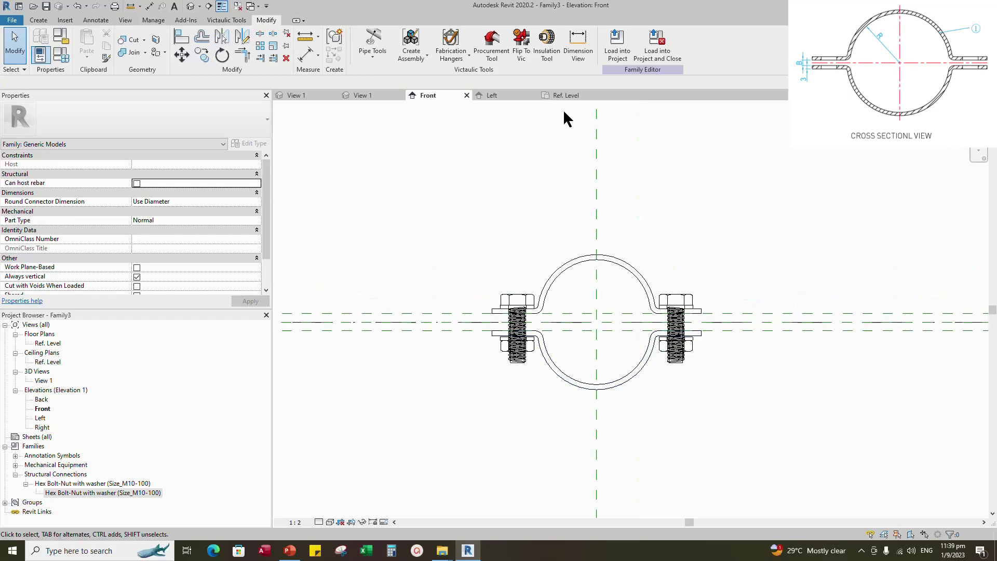
Add an instance length family parameter named Clamp Radius, grouped under Dimensions
click(566, 95)
click(61, 54)
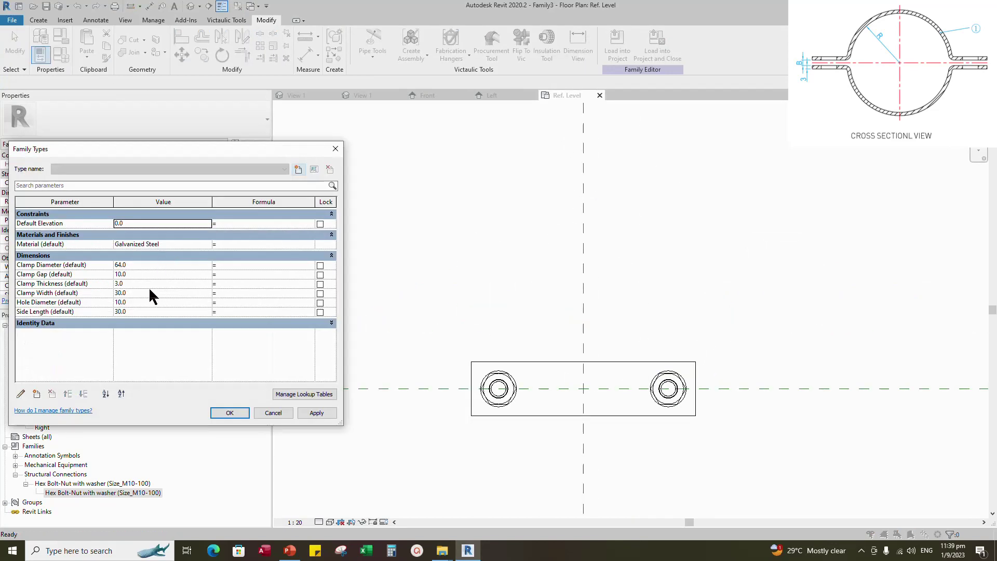
click(37, 394)
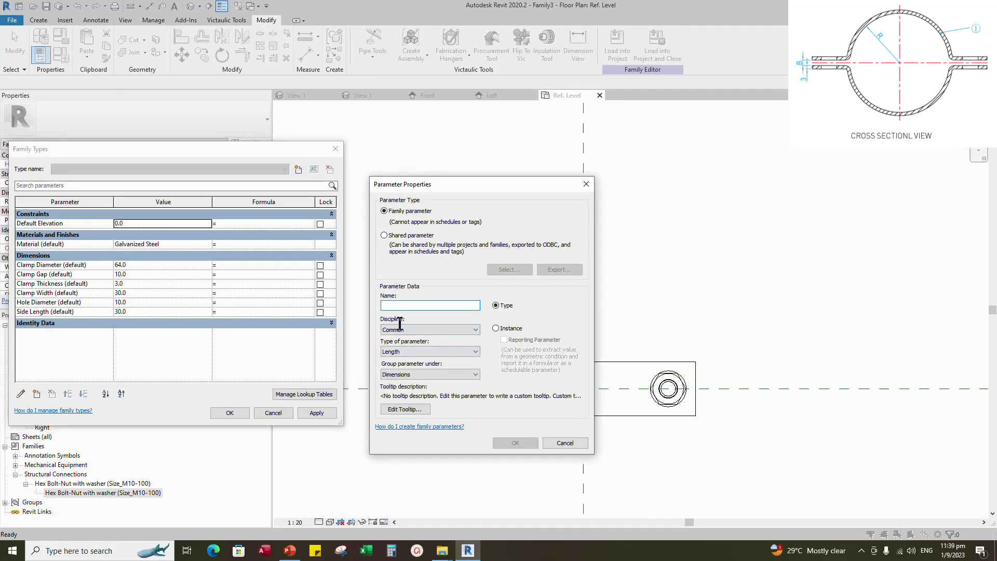
text(Clamp Radius)
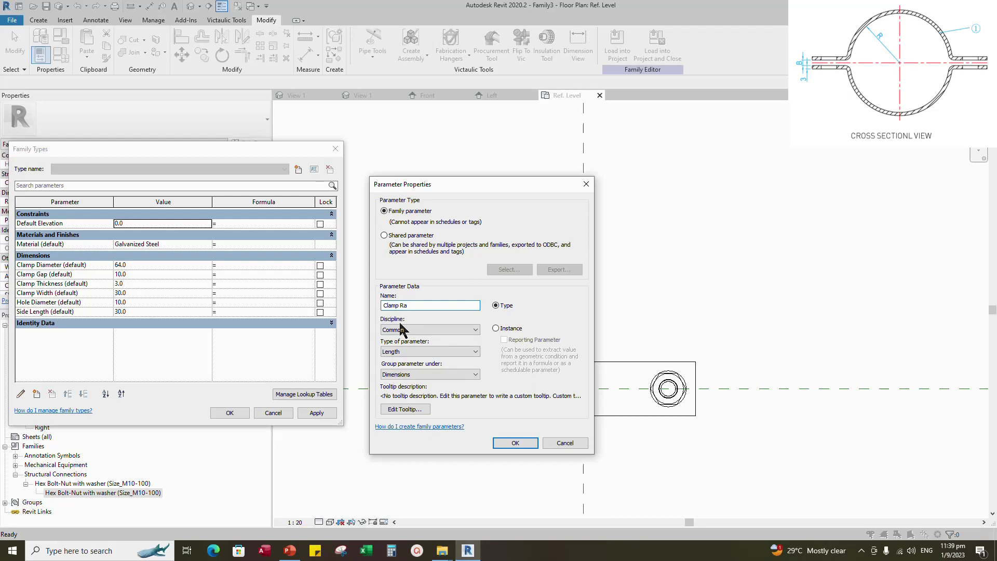
click(495, 328)
click(515, 442)
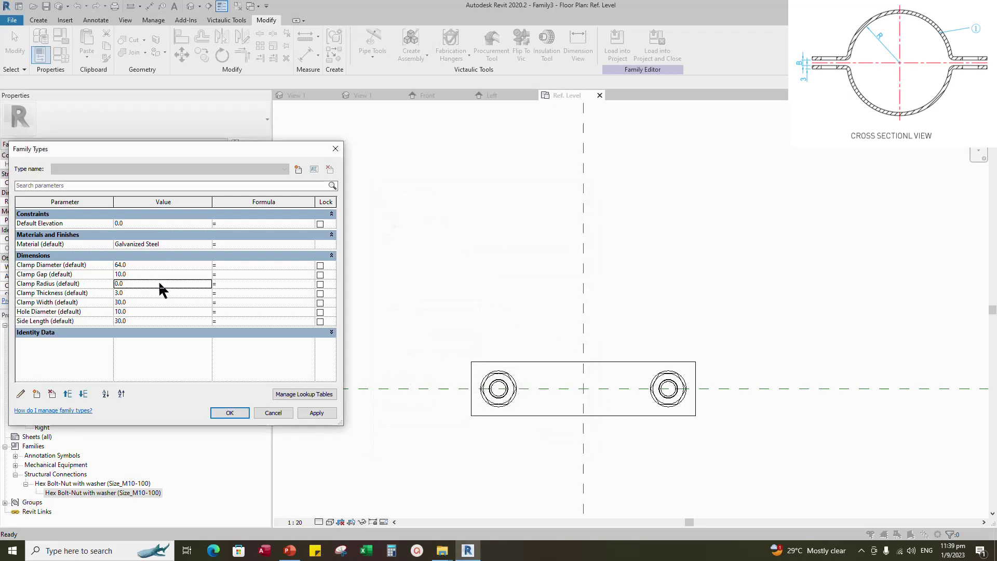
Move Clamp Radius directly below Clamp Diameter and give it the formula Clamp Diameter / 2
click(67, 393)
click(223, 277)
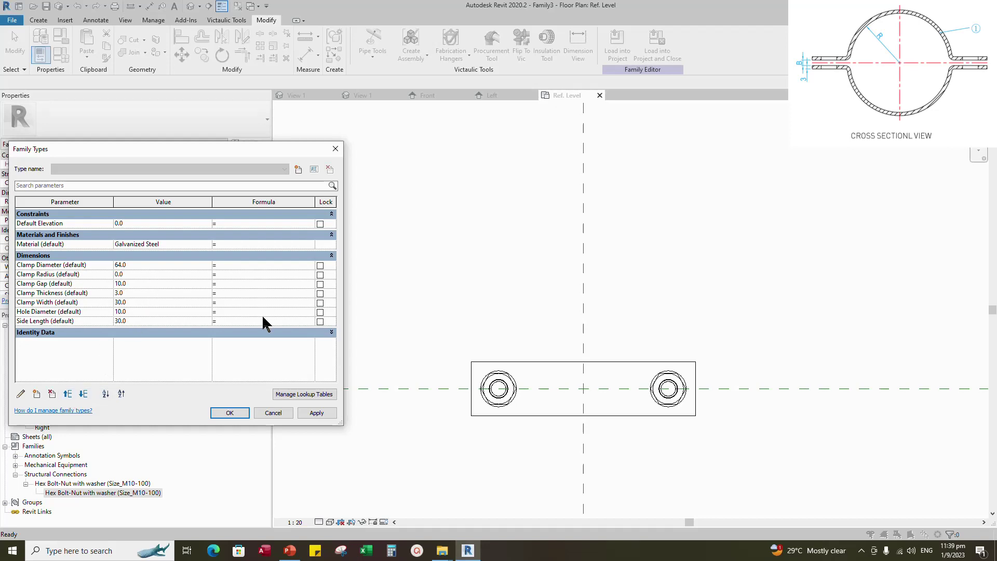
text(Clamp Diameter / 2)
click(317, 413)
click(232, 414)
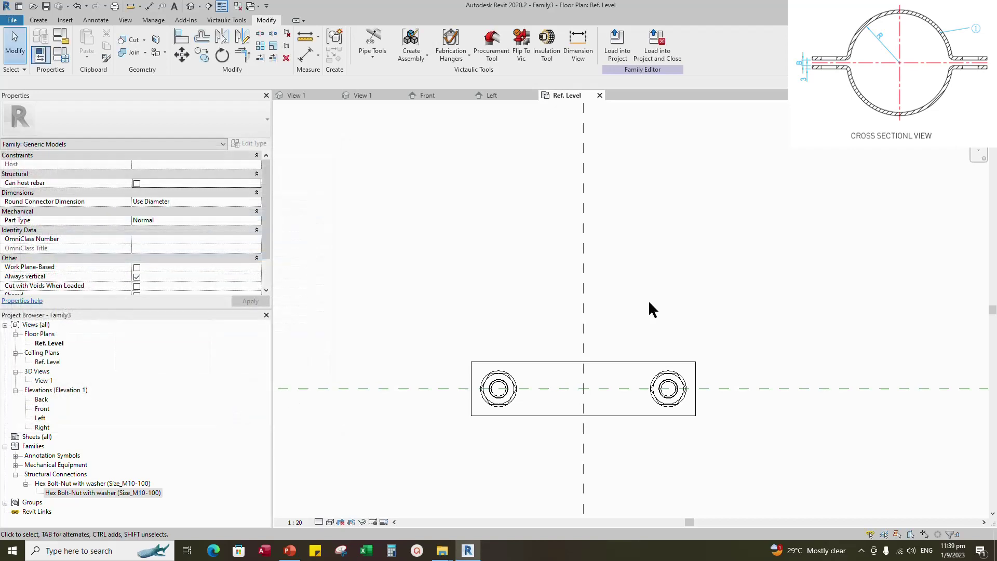
Add reference planes offset 32 mm on both sides of the Center (Left/Right) plane in the Ref. Level plan
click(584, 236)
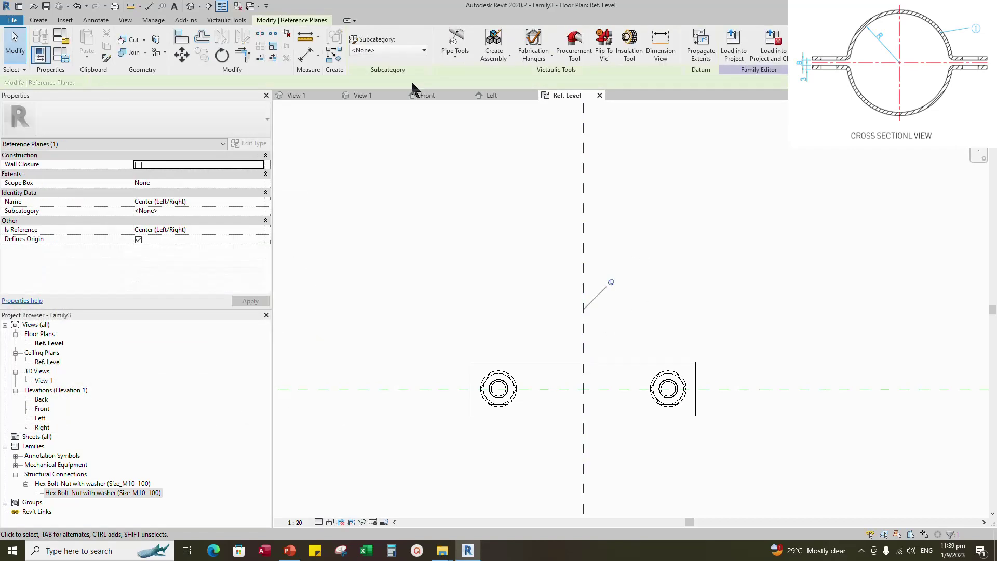
click(339, 62)
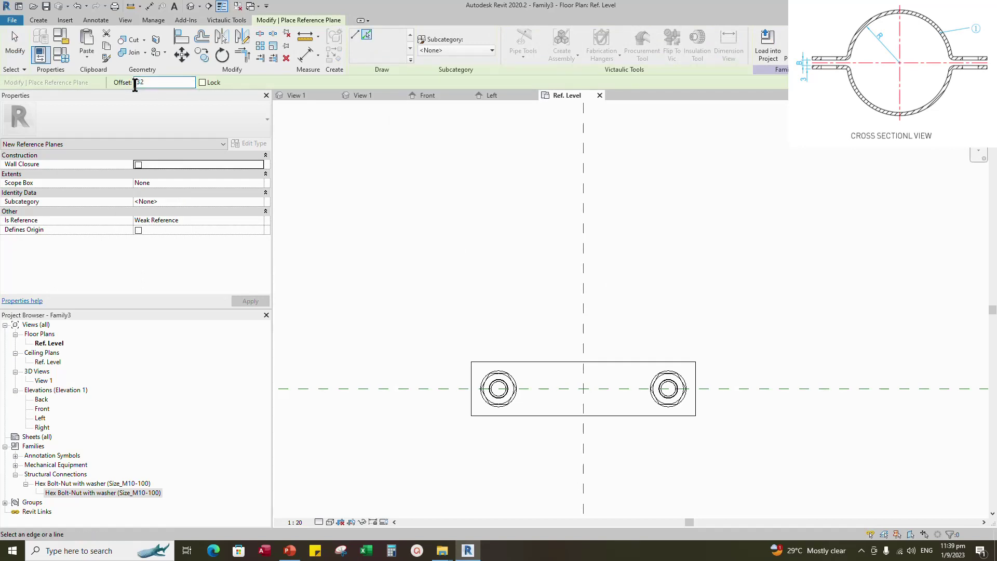
scroll(585, 343, down, 2)
key(Escape)
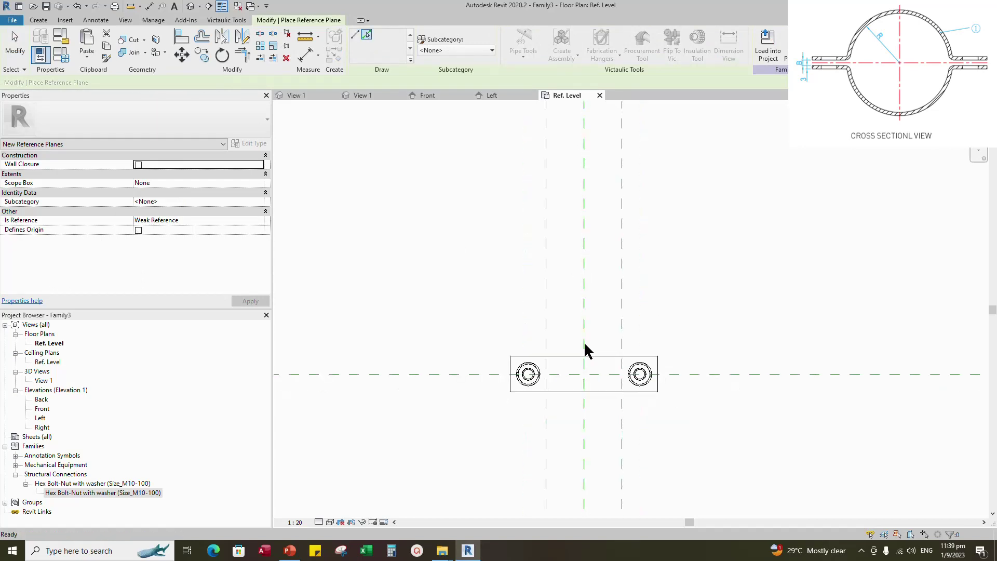
Add chained aligned dimensions between the centre plane and the two offset reference planes above the clamp
click(307, 55)
middle_drag(577, 127, 543, 238)
click(551, 186)
click(514, 166)
click(590, 218)
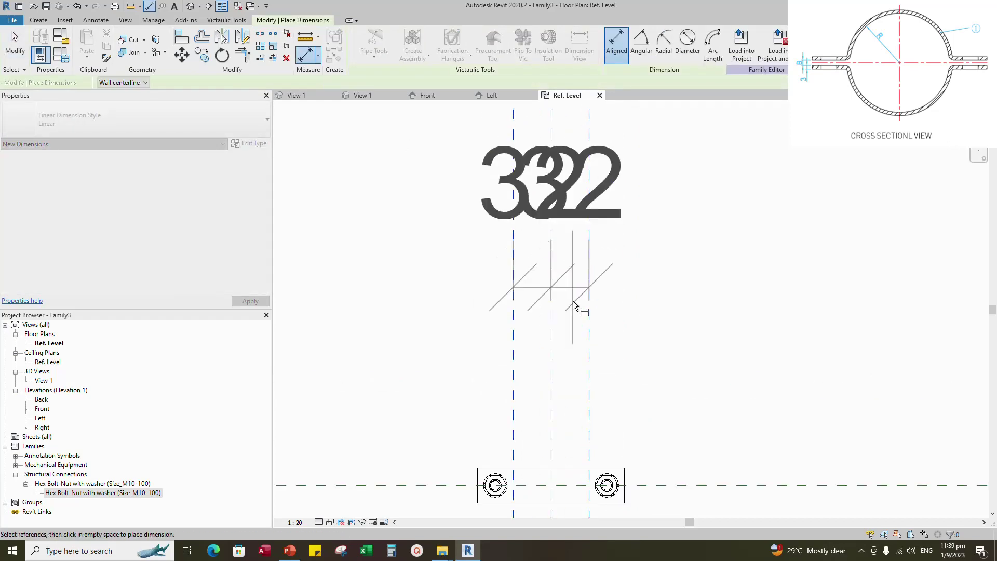
scroll(573, 304, down, 2)
click(685, 176)
scroll(668, 269, down, 2)
key(Escape)
Set the plan view scale to 1:2 and make the chained dimension's two segments about the centre plane equal
click(294, 522)
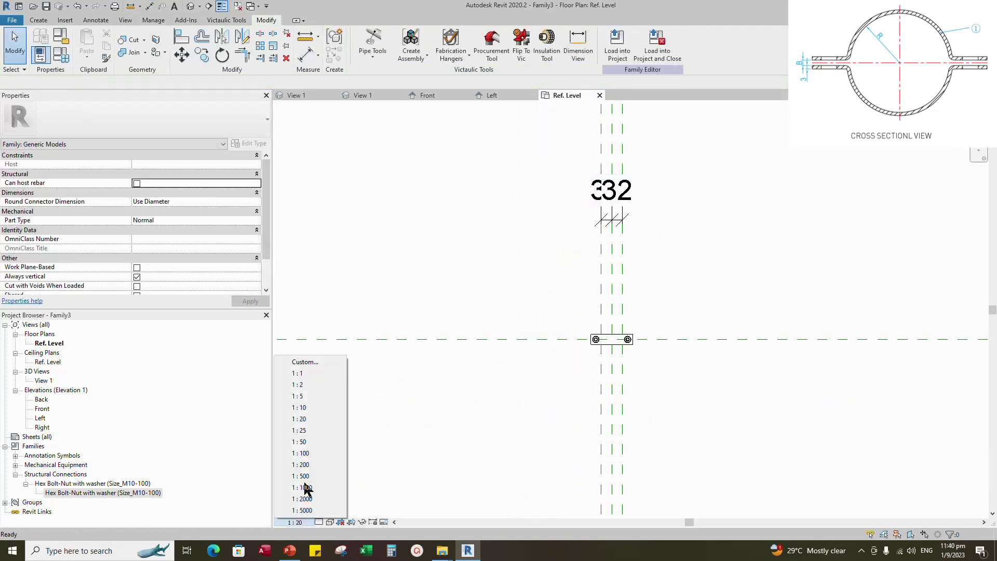
click(306, 391)
scroll(618, 217, up, 1)
click(622, 210)
click(622, 207)
key(Escape)
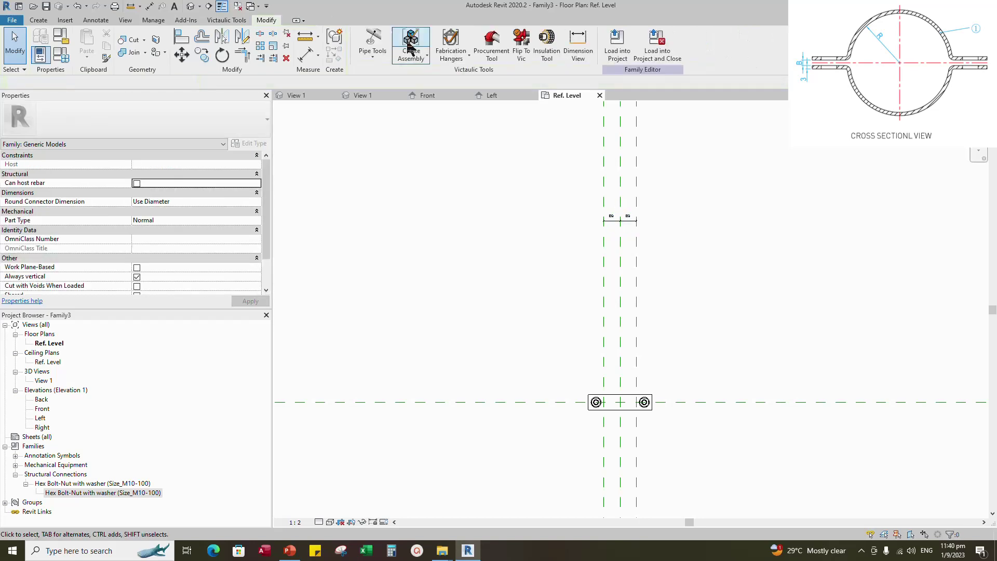
Add an overall aligned dimension between the two offset reference planes and label it with the Clamp Diameter parameter
click(308, 55)
scroll(671, 177, up, 1)
click(582, 167)
click(627, 186)
click(630, 195)
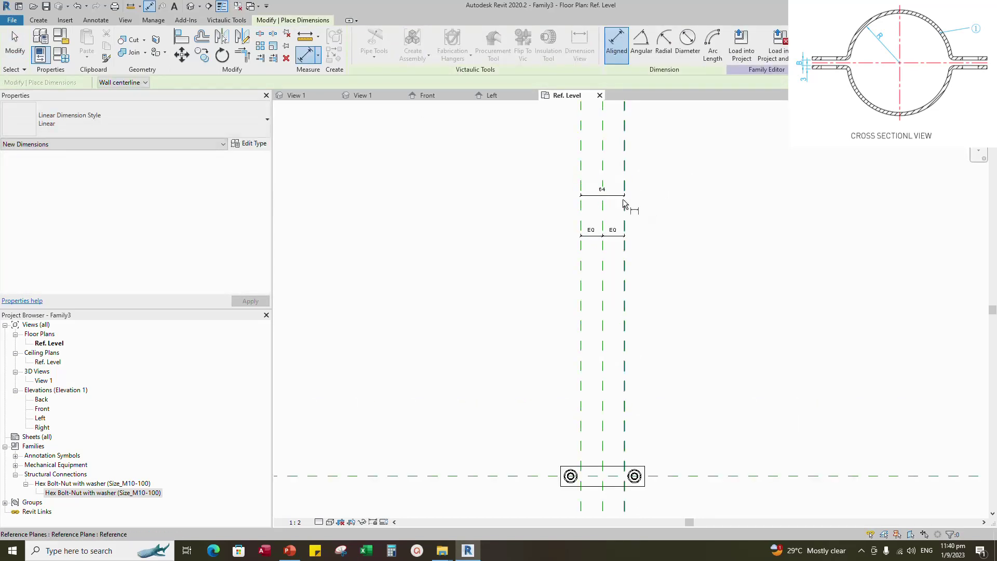
key(Escape)
click(612, 196)
click(255, 211)
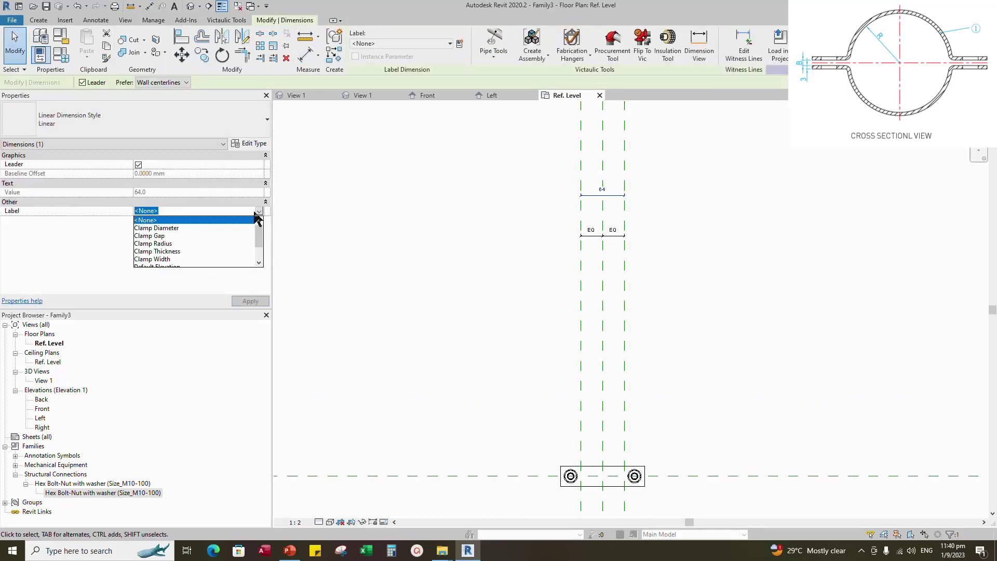
click(165, 228)
key(Escape)
Add reference planes offset 30 mm outward from the two Clamp Diameter planes, along the clamp's outer ends
click(335, 37)
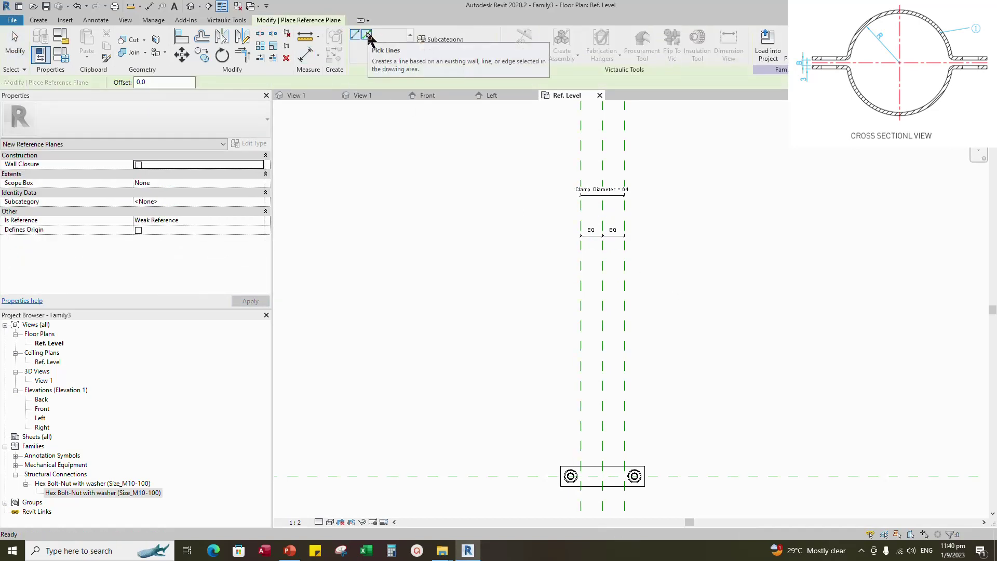
click(368, 36)
drag(146, 82, 124, 84)
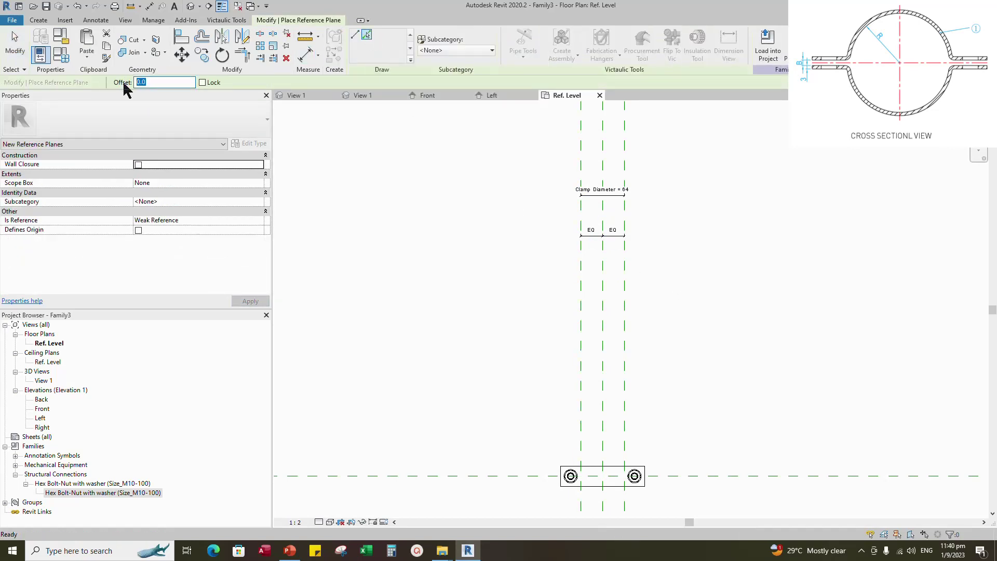
click(581, 296)
click(625, 287)
Add aligned dimensions between each outer end plane and its neighbouring Clamp Diameter plane
click(306, 58)
click(643, 285)
click(624, 285)
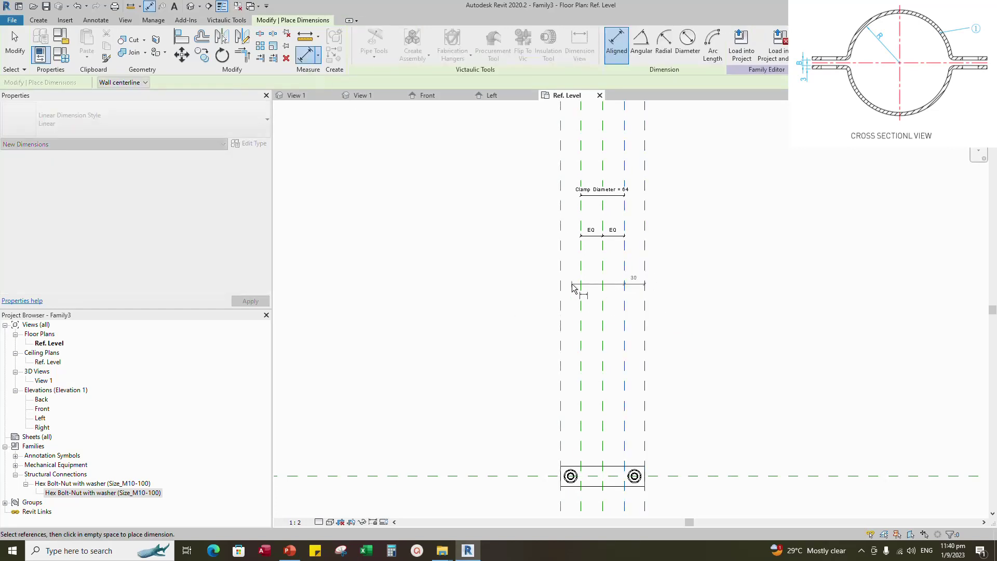
key(Escape)
click(580, 284)
click(560, 283)
click(518, 283)
click(643, 286)
click(625, 285)
click(618, 284)
key(Escape)
key(Escape)
Label both end dimensions with the Side Length parameter
click(638, 284)
ctrl+click(570, 283)
click(259, 211)
click(259, 212)
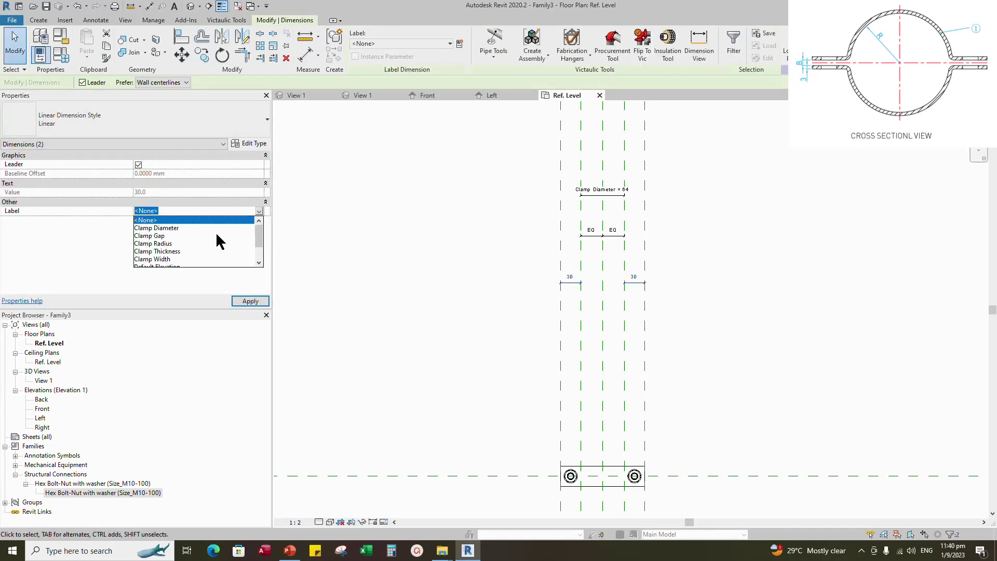
scroll(211, 234, down, 3)
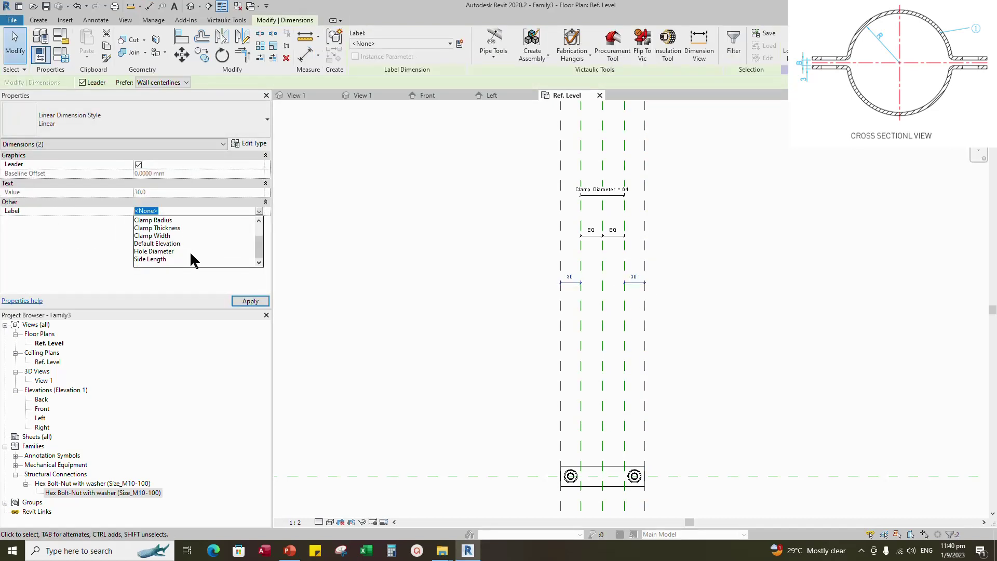
click(150, 259)
click(736, 340)
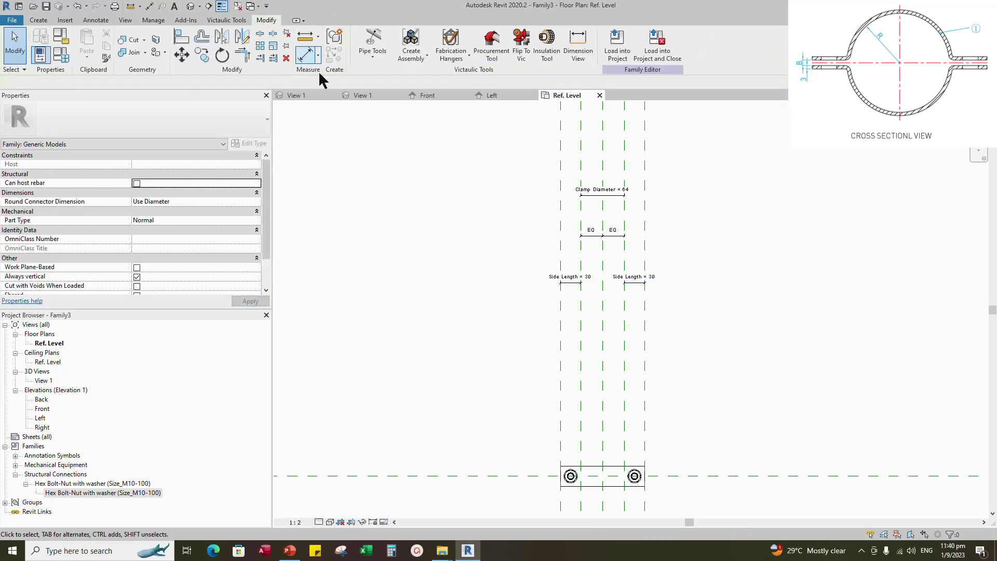
Add reference planes offset 15 mm inward from the outer end planes, midway across each clamp side
key(r)
key(p)
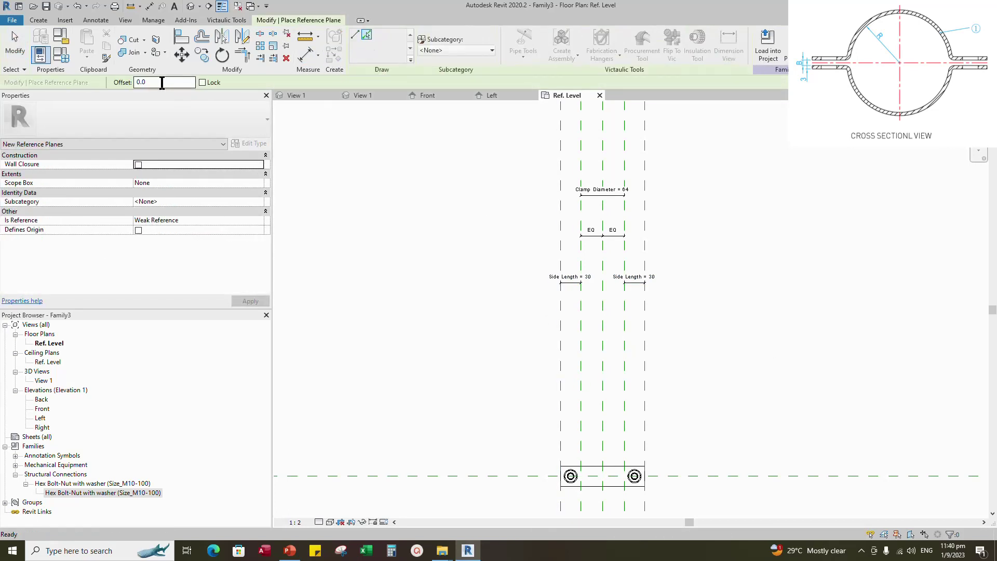
double_click(141, 83)
text(25)
scroll(522, 327, up, 1)
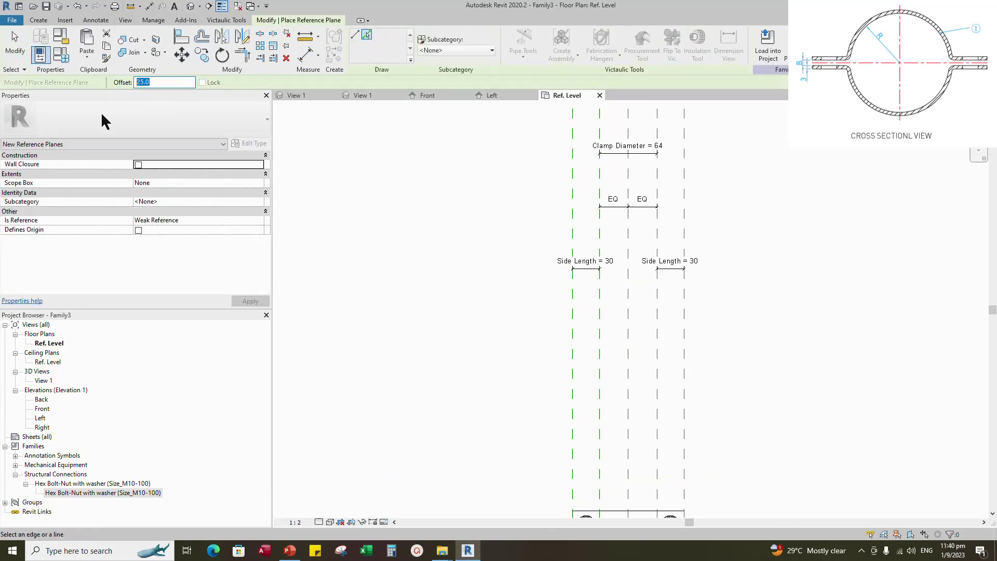
text(15)
scroll(573, 353, up, 1)
click(572, 351)
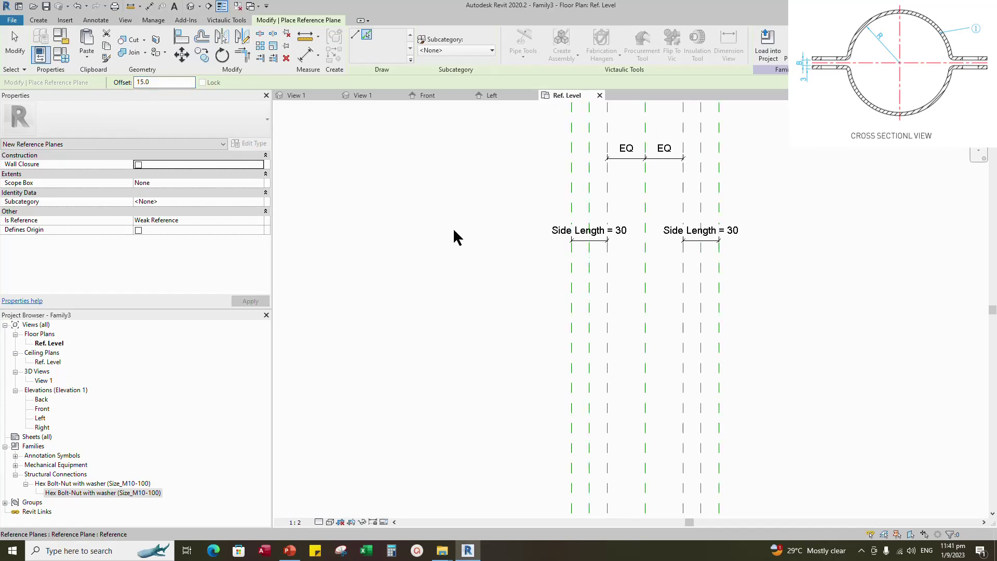
Dimension the three reference planes of the clamp's left side in one chain and make the segments equal
key(d)
key(i)
click(572, 322)
click(589, 320)
click(607, 319)
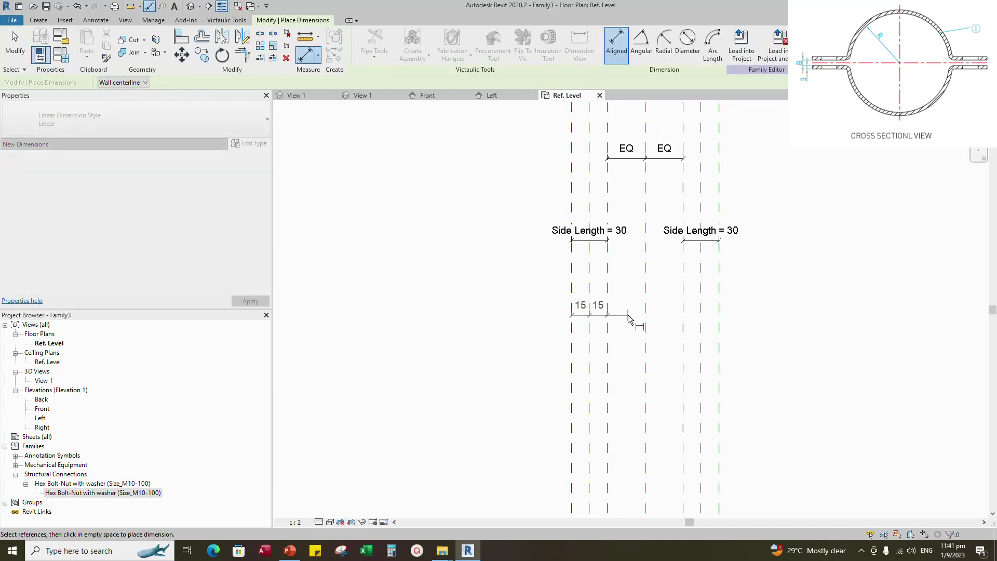
click(628, 314)
click(588, 284)
Dimension the three reference planes of the clamp's right side in one chain and make the segments equal
click(684, 327)
click(701, 326)
click(719, 329)
click(731, 314)
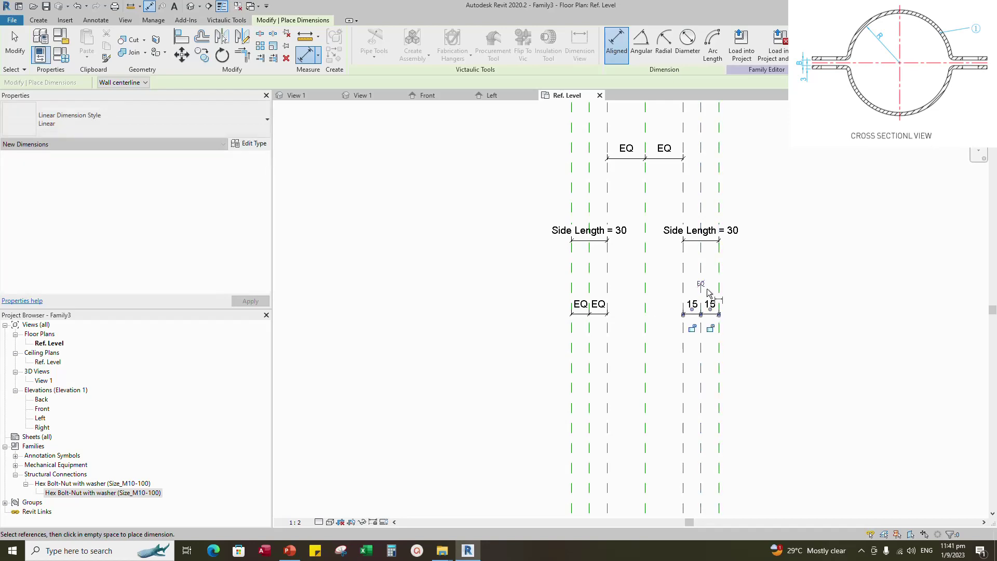
click(700, 284)
scroll(685, 264, down, 3)
middle_drag(685, 264, 649, 256)
key(Escape)
Align the centres of both hex bolts to the middle reference planes of their clamp sides and lock the alignment
click(181, 37)
scroll(589, 447, up, 5)
click(583, 362)
scroll(583, 332, down, 1)
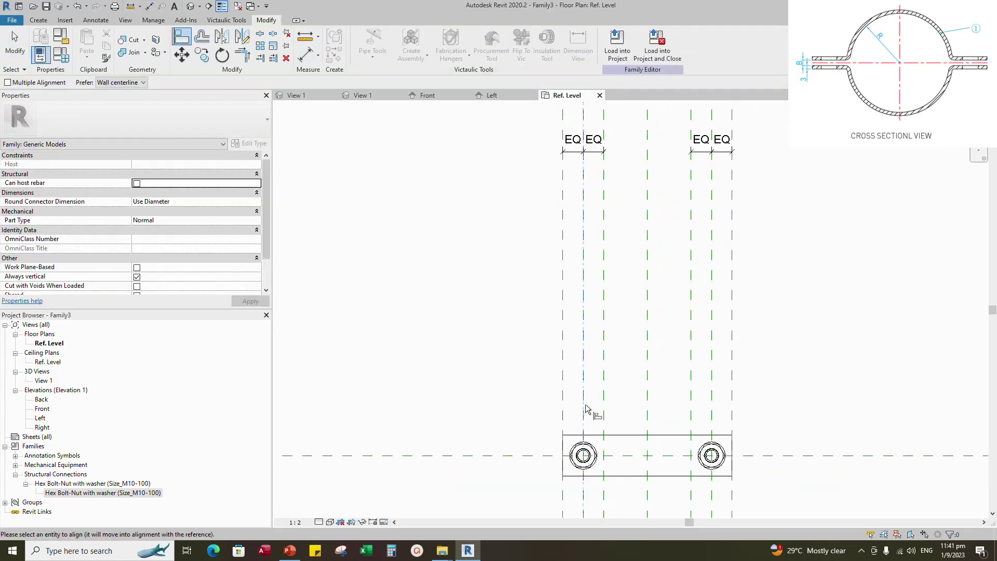
scroll(585, 456, up, 1)
middle_drag(585, 455, 592, 396)
click(591, 403)
click(609, 328)
click(739, 325)
click(739, 393)
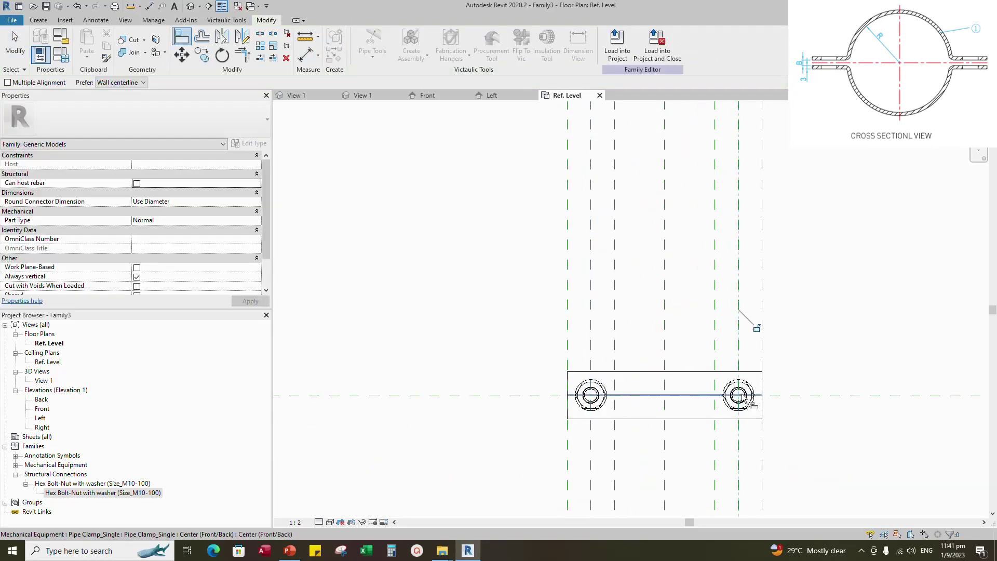
key(Escape)
key(Escape)
Test the family in the 3D view by setting Clamp Diameter to 100 mm in the family types and applying it
click(362, 95)
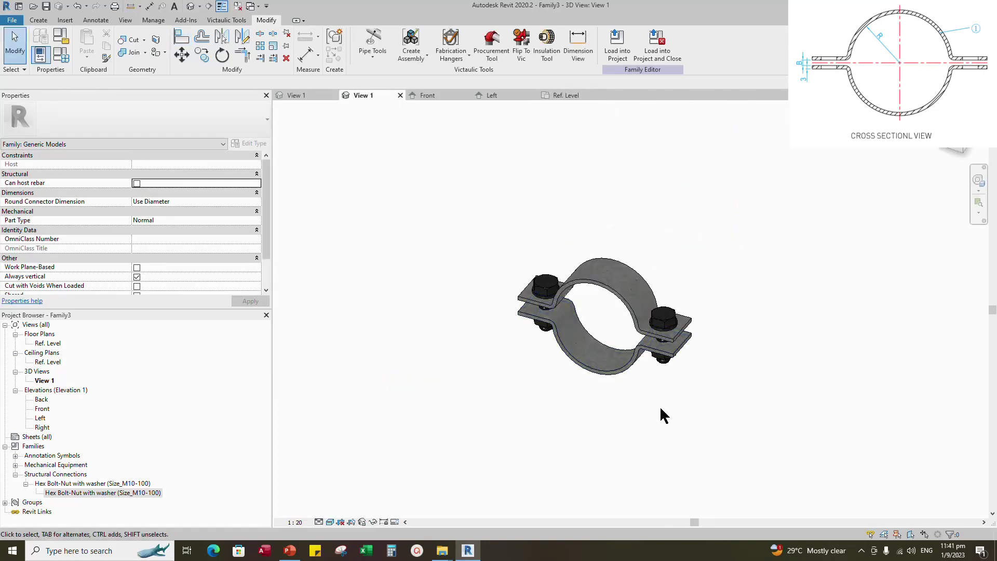
scroll(659, 408, down, 2)
scroll(544, 341, up, 3)
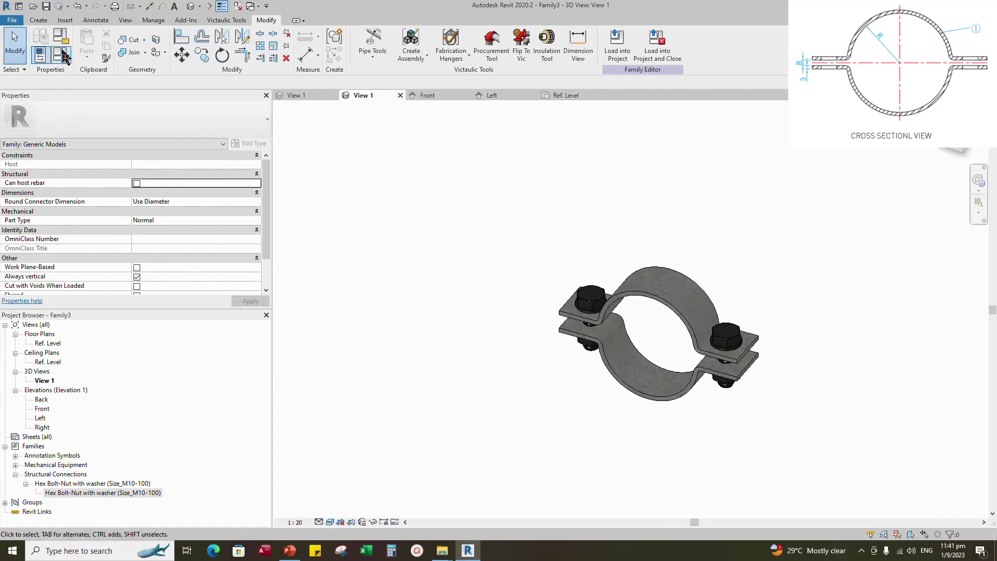
click(63, 55)
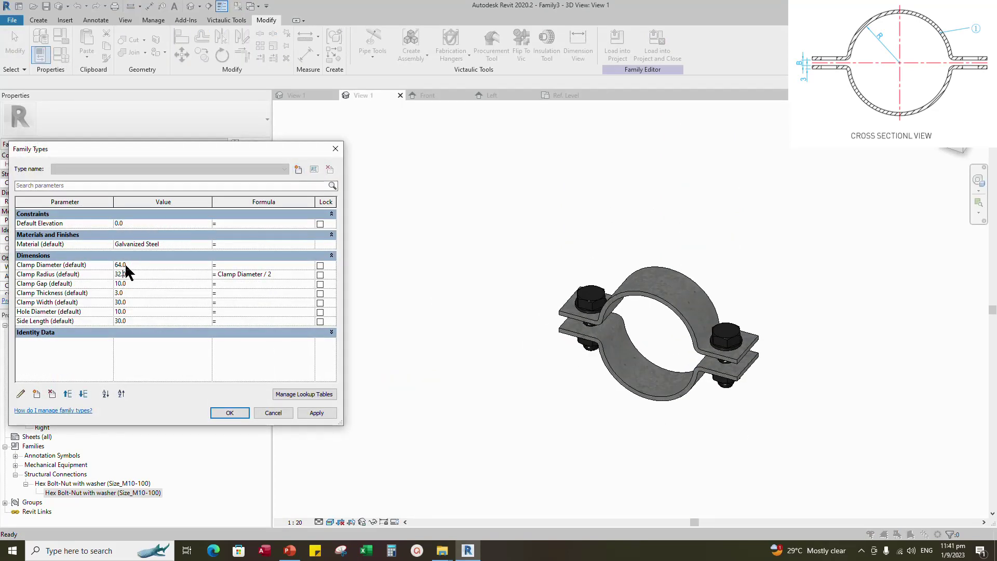
drag(126, 265, 93, 276)
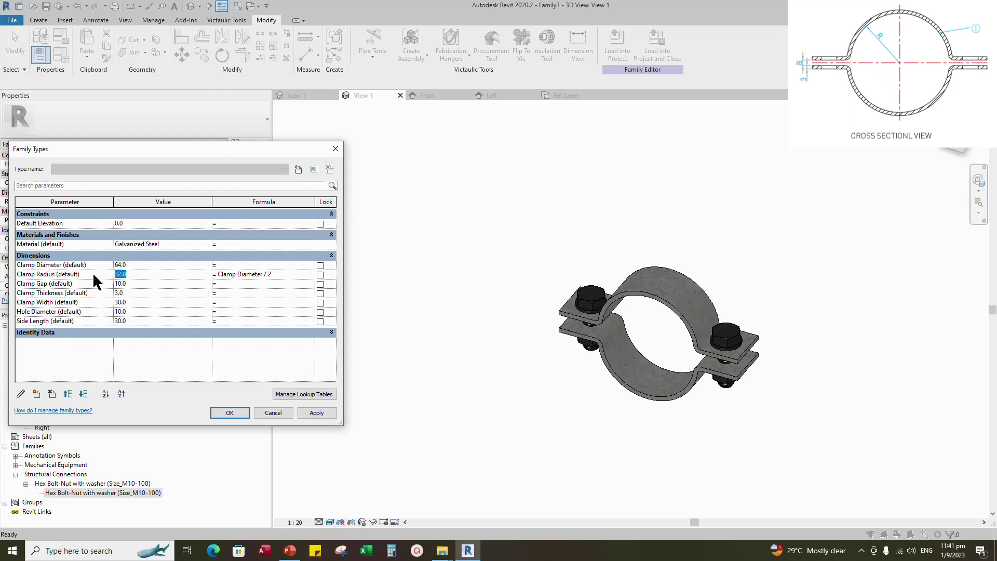
click(322, 414)
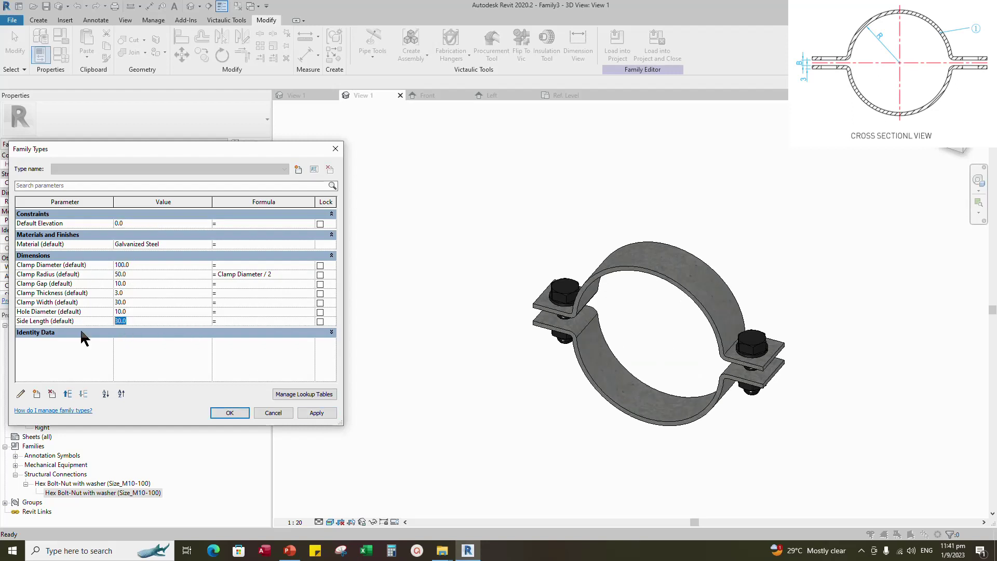
Set Side Length to 40 mm, accept the family type changes and inspect the resized clamp from several angles
text(40)
click(314, 412)
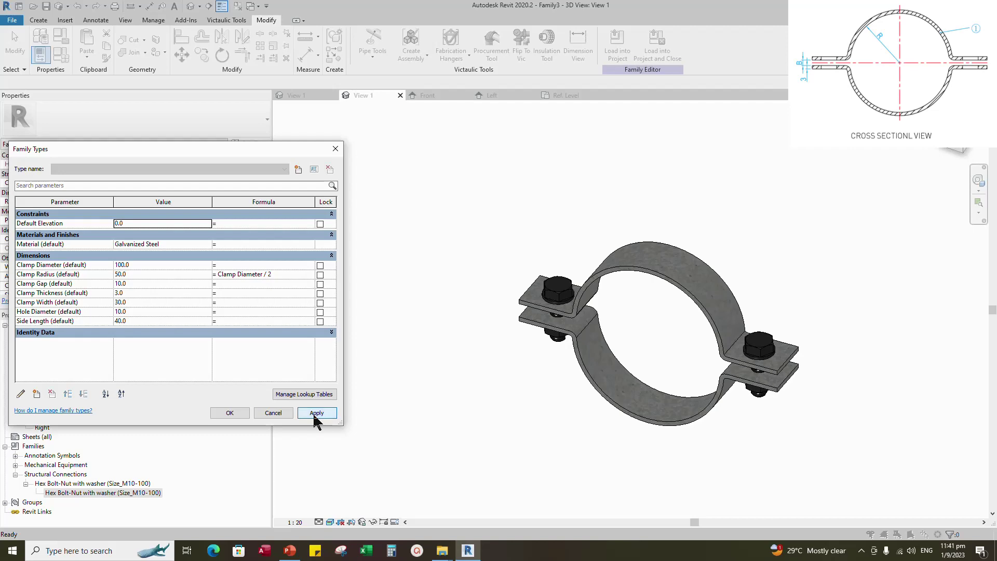
click(229, 412)
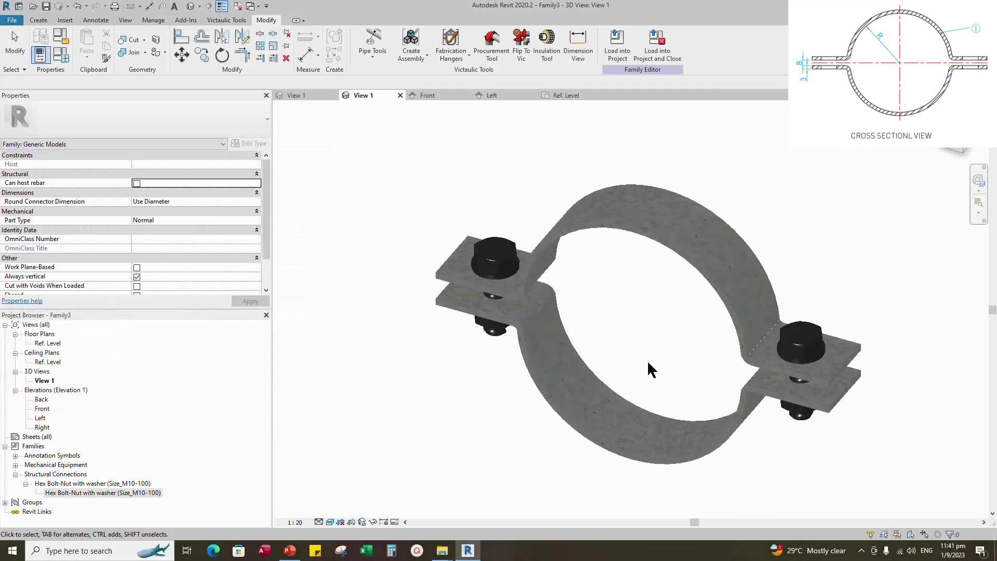
shift+middle_drag(647, 359, 747, 450)
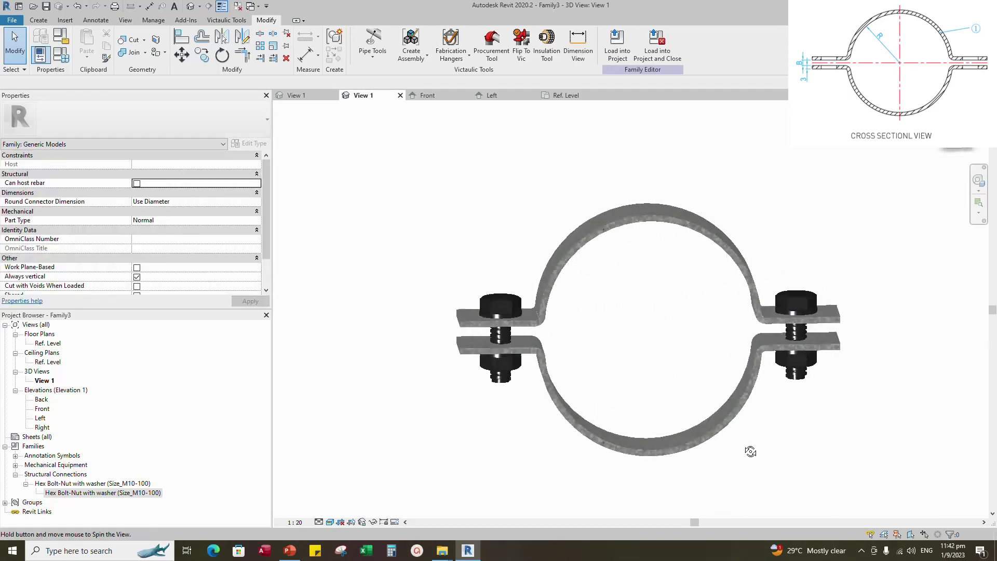
shift+middle_drag(605, 448, 534, 457)
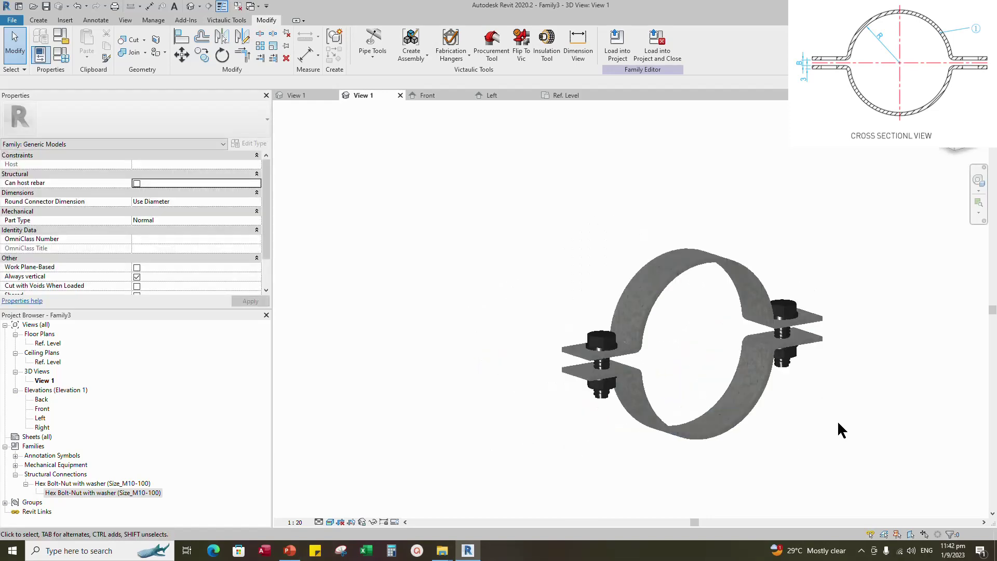